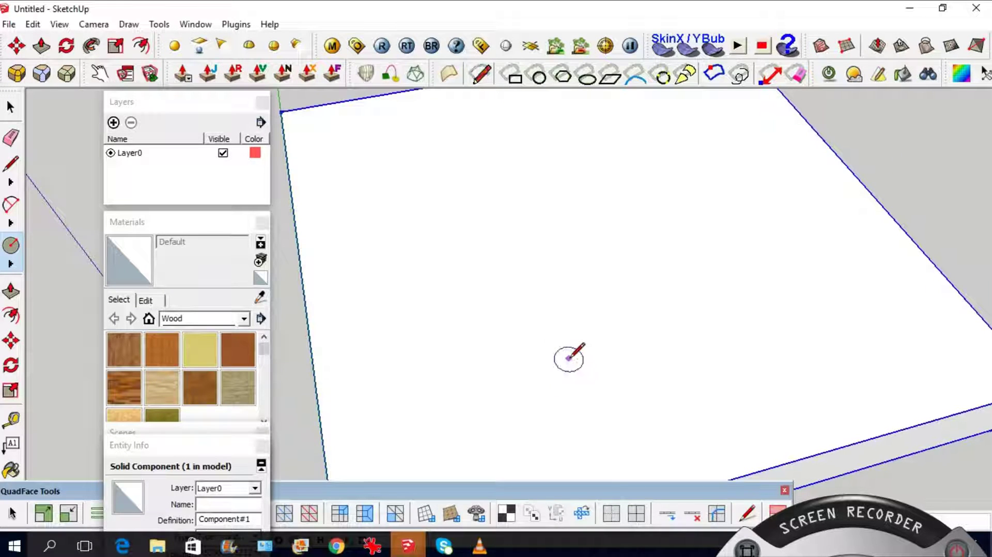
- Draw a circle with a radius of about 2931 mm near the middle of the slab's top face
{"action": "middle_click_drag", "start_coordinate": [643, 355], "coordinate": [618, 272]}
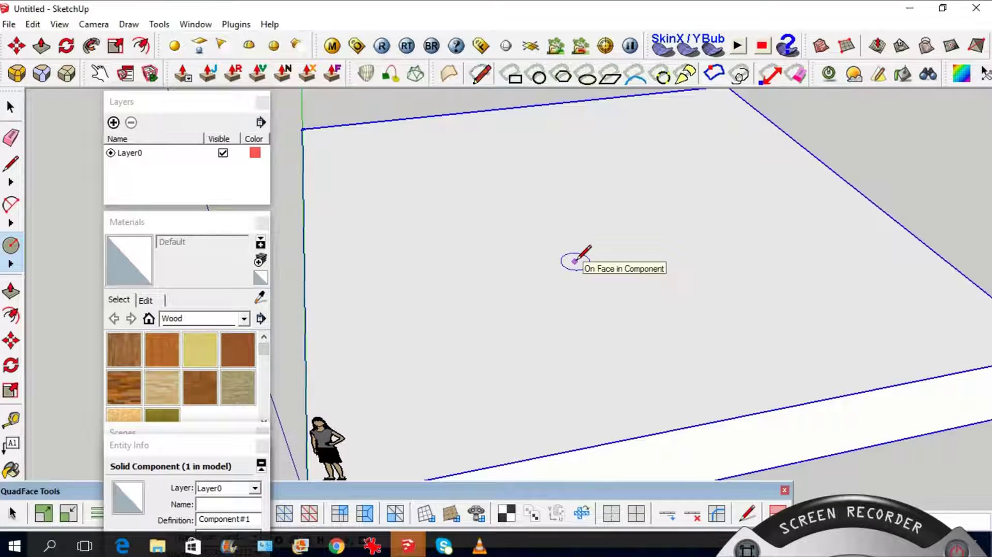
{"action": "scroll", "coordinate": [601, 260], "scroll_direction": "down", "scroll_amount": 1}
{"action": "scroll", "coordinate": [601, 260], "scroll_direction": "down", "scroll_amount": 2}
{"action": "mouse_move", "coordinate": [587, 273]}
{"action": "middle_mouse_down"}
{"action": "mouse_move", "coordinate": [647, 248]}
{"action": "mouse_move", "coordinate": [525, 319]}
{"action": "mouse_move", "coordinate": [545, 332]}
{"action": "mouse_move", "coordinate": [531, 297]}
{"action": "mouse_move", "coordinate": [507, 322]}
{"action": "mouse_move", "coordinate": [617, 317]}
{"action": "middle_mouse_up"}
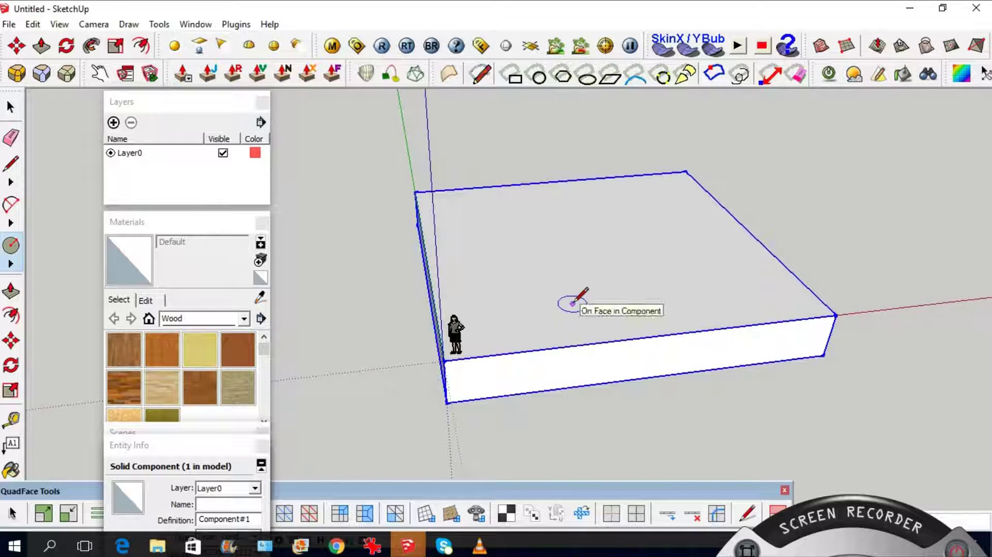
{"action": "scroll", "coordinate": [542, 258], "scroll_direction": "up", "scroll_amount": 3}
{"action": "middle_click_drag", "start_coordinate": [621, 284], "coordinate": [603, 337]}
{"action": "scroll", "coordinate": [636, 311], "scroll_direction": "up", "scroll_amount": 4}
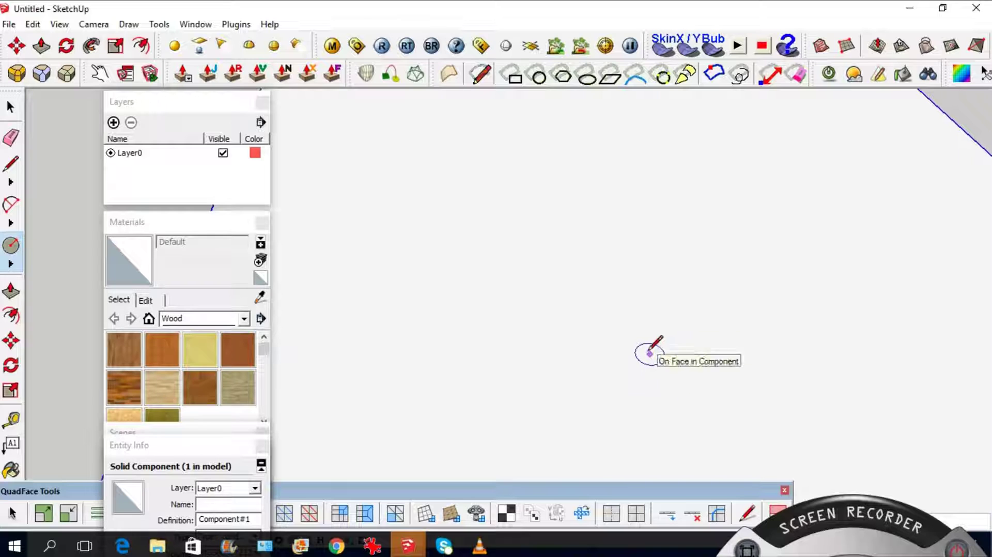
{"action": "scroll", "coordinate": [582, 305], "scroll_direction": "down", "scroll_amount": 5}
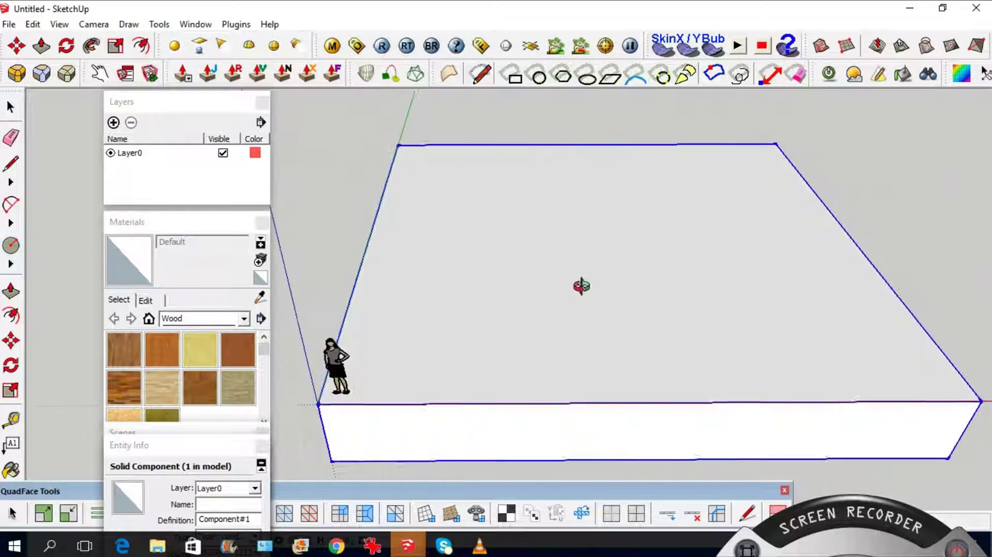
{"action": "scroll", "coordinate": [587, 290], "scroll_direction": "up", "scroll_amount": 3}
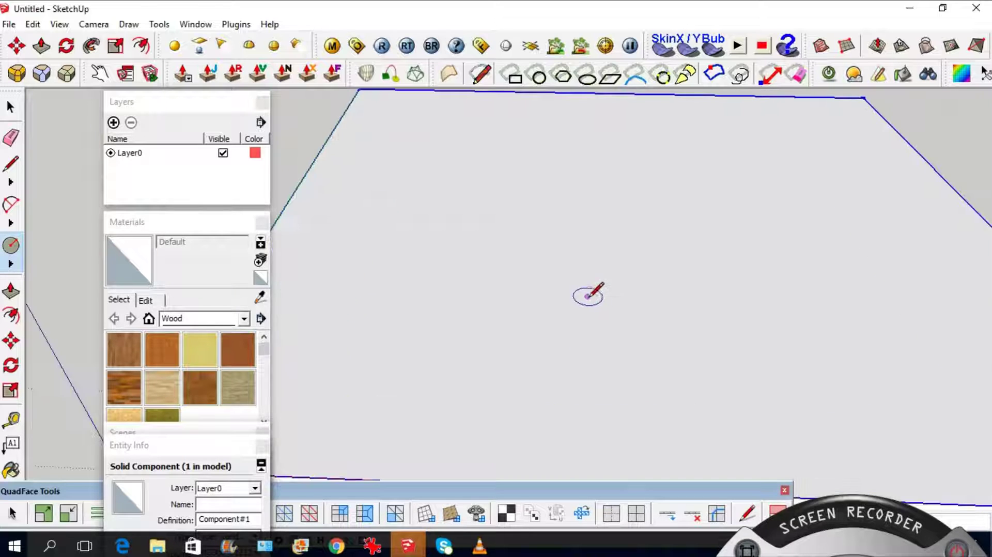
{"action": "left_click", "coordinate": [554, 281]}
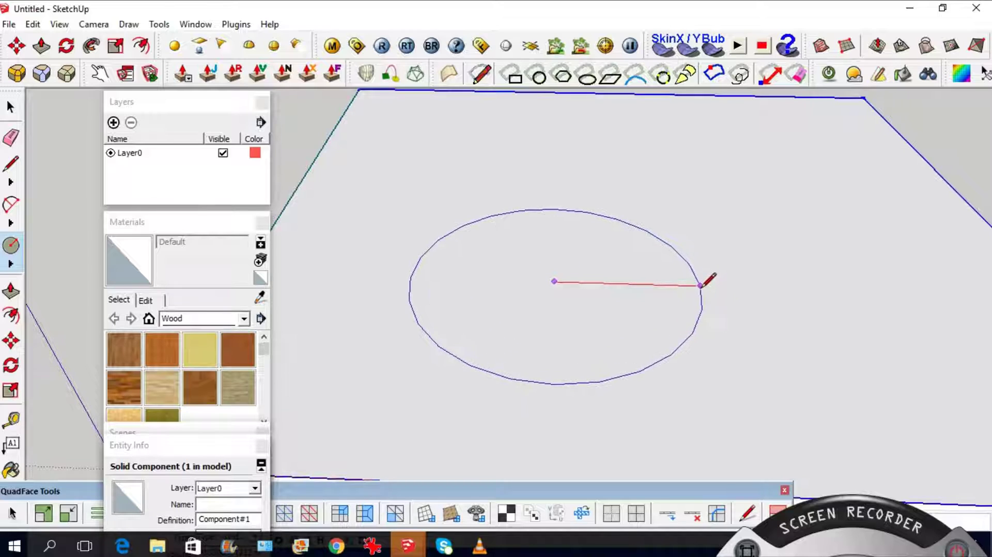
{"action": "scroll", "coordinate": [703, 290], "scroll_direction": "up", "scroll_amount": 1}
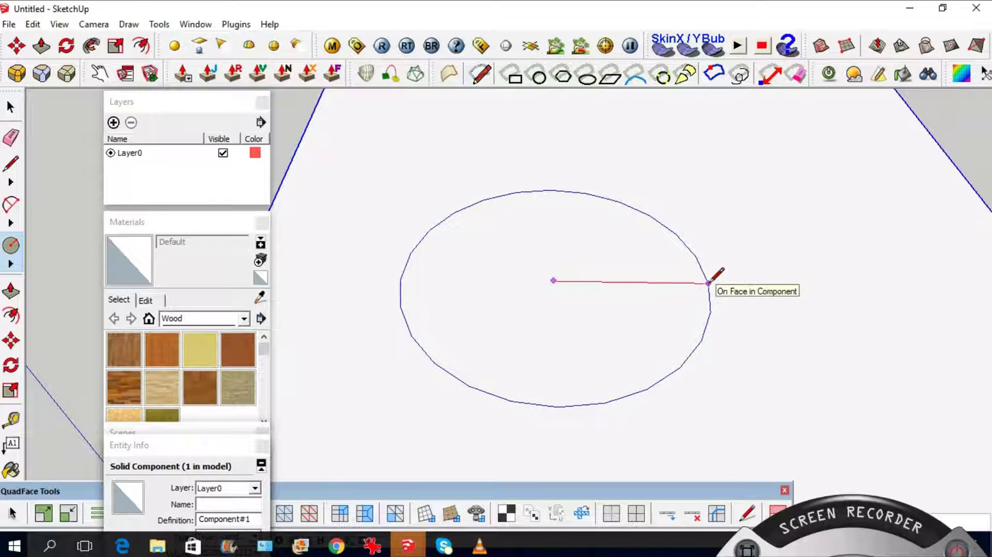
{"action": "left_click", "coordinate": [709, 283]}
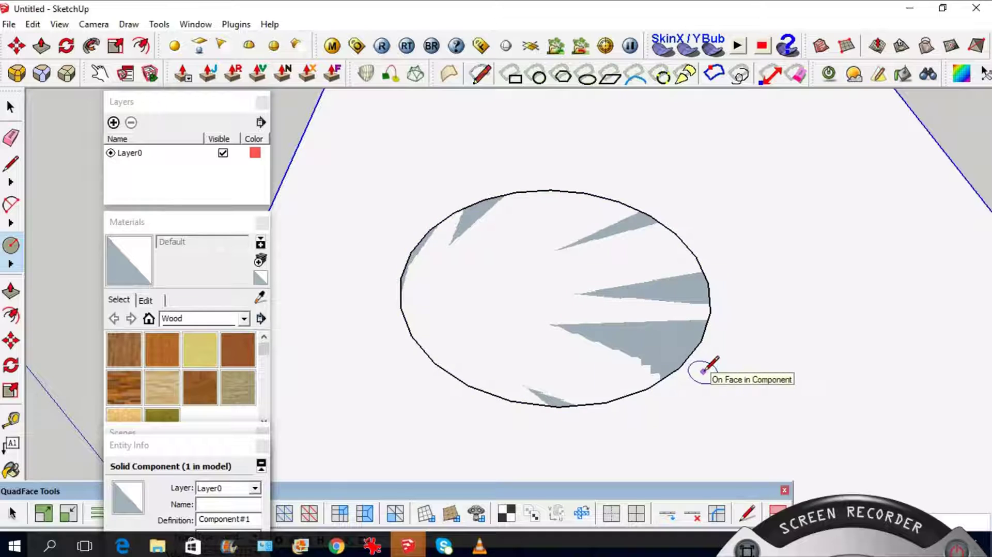
- Extrude the circle upward from the slab with Push/Pull to form a low cylinder
{"action": "middle_click_drag", "start_coordinate": [705, 370], "coordinate": [687, 370]}
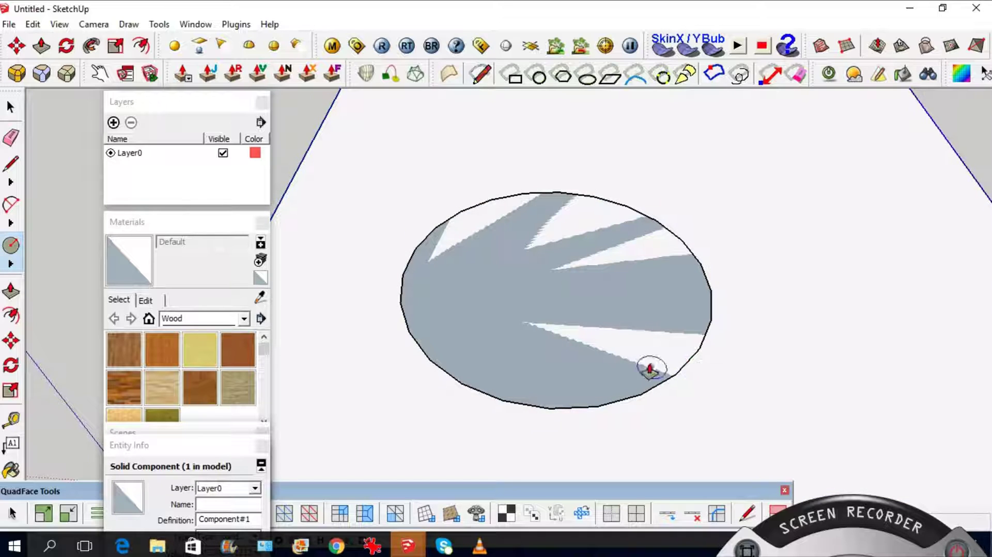
{"action": "key", "text": "p"}
{"action": "left_click", "coordinate": [631, 339]}
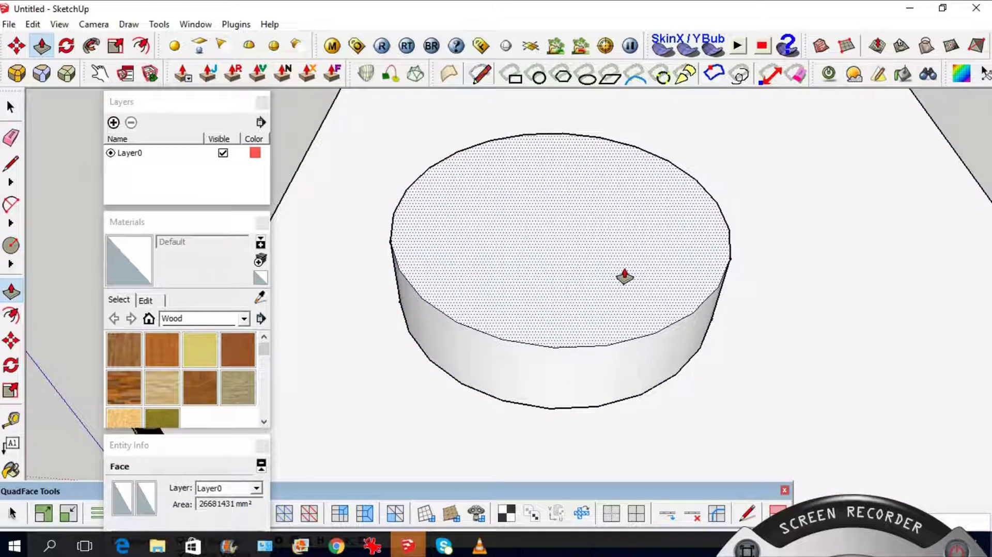
{"action": "key", "text": "space"}
- Select the cylinder's side surface and top circular edge in turn and examine the edge around the cylinder
{"action": "scroll", "coordinate": [702, 302], "scroll_direction": "up", "scroll_amount": 1}
{"action": "scroll", "coordinate": [702, 307], "scroll_direction": "up", "scroll_amount": 2}
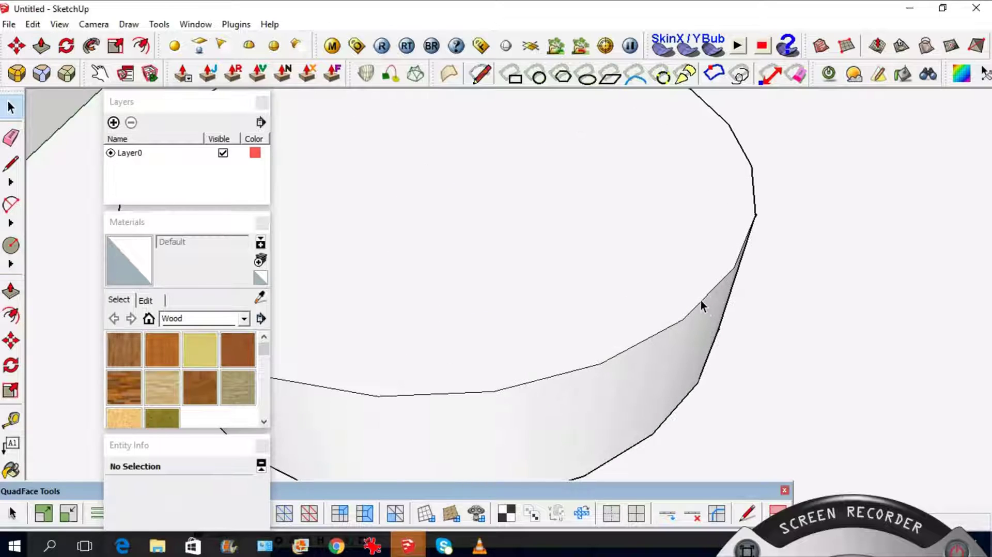
{"action": "left_click", "coordinate": [703, 301]}
{"action": "scroll", "coordinate": [591, 300], "scroll_direction": "down", "scroll_amount": 2}
{"action": "scroll", "coordinate": [596, 326], "scroll_direction": "up", "scroll_amount": 2}
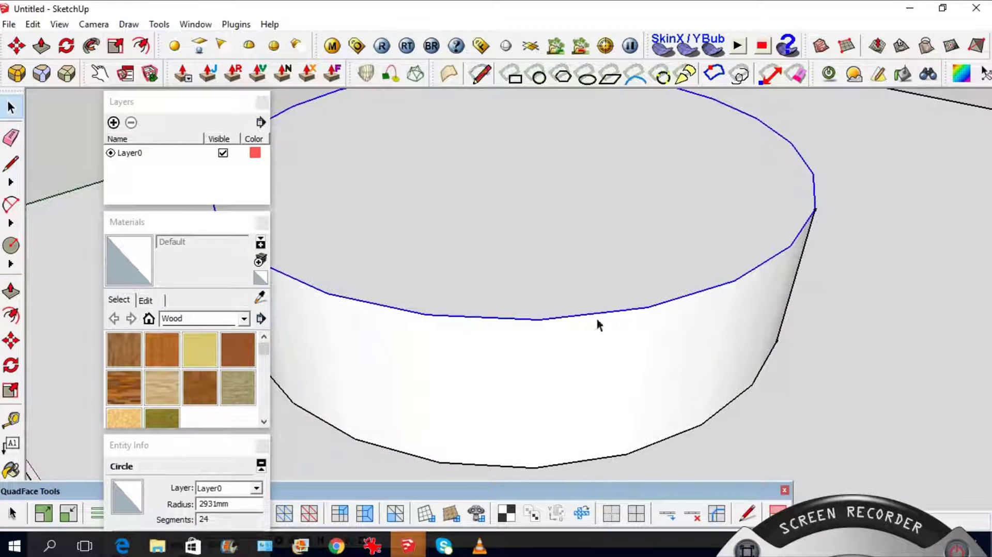
{"action": "left_click", "coordinate": [599, 368]}
{"action": "middle_click_drag", "start_coordinate": [599, 368], "coordinate": [790, 372]}
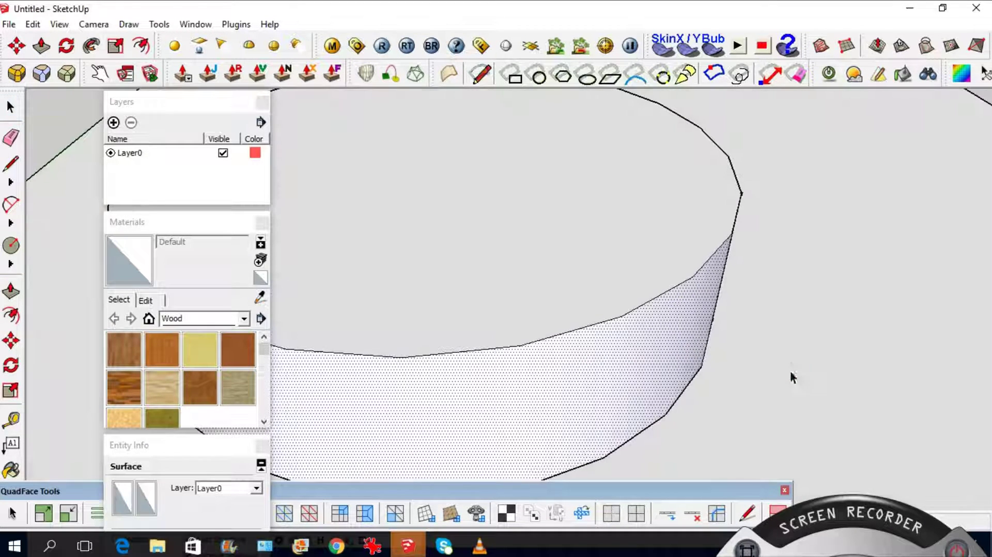
{"action": "left_click", "coordinate": [704, 263]}
{"action": "scroll", "coordinate": [684, 287], "scroll_direction": "up", "scroll_amount": 1}
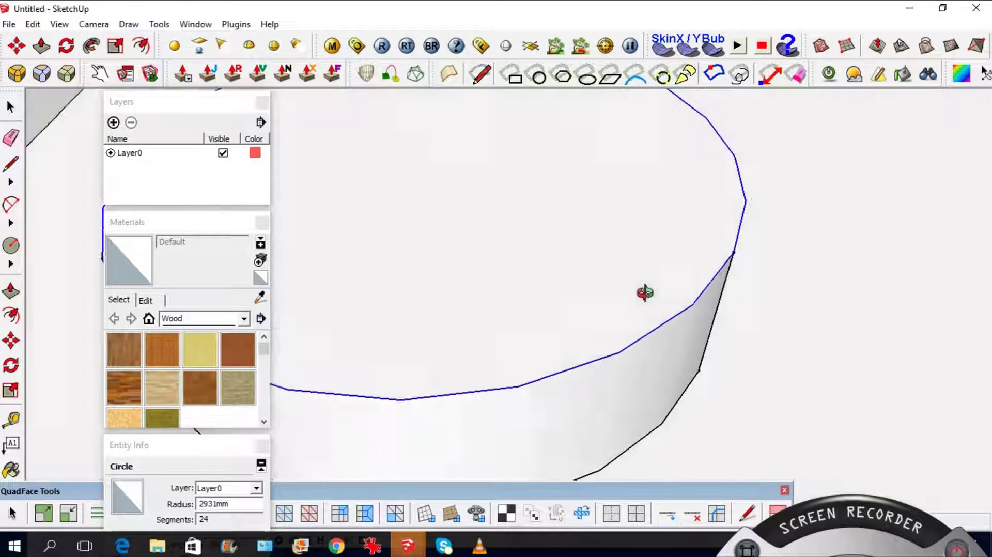
{"action": "scroll", "coordinate": [684, 274], "scroll_direction": "up", "scroll_amount": 1}
{"action": "scroll", "coordinate": [675, 326], "scroll_direction": "down", "scroll_amount": 2}
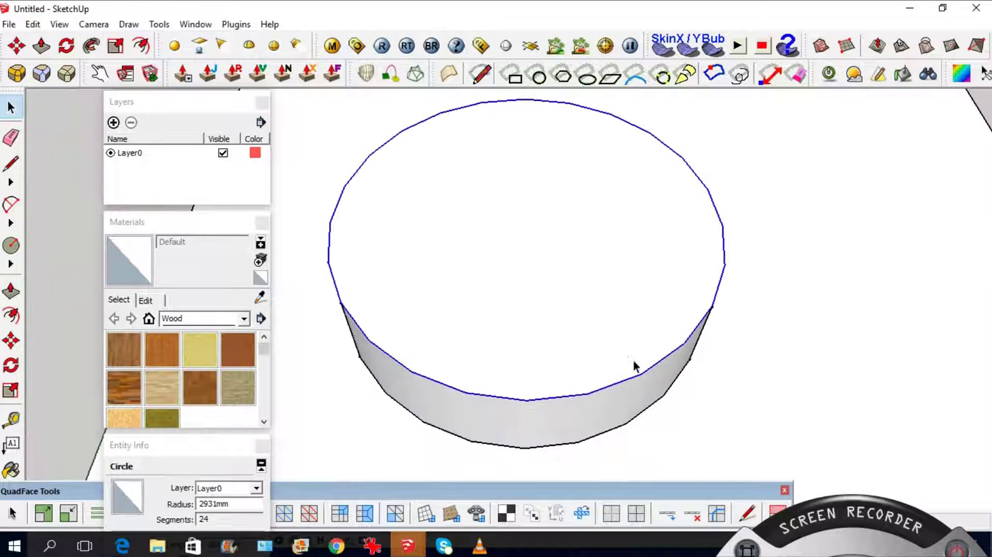
{"action": "middle_click_drag", "start_coordinate": [727, 292], "coordinate": [626, 304]}
{"action": "key", "text": "space"}
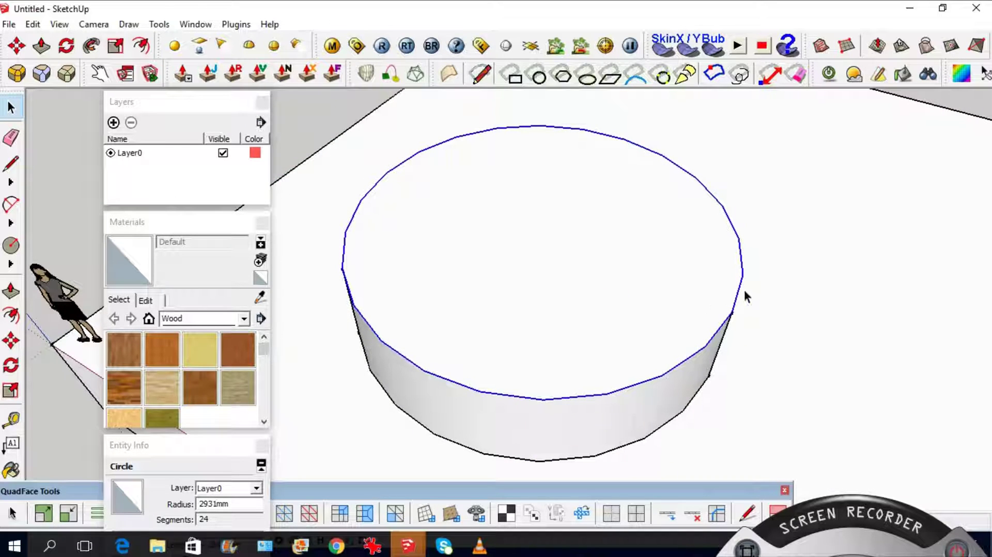
{"action": "middle_click_drag", "start_coordinate": [530, 281], "coordinate": [664, 203]}
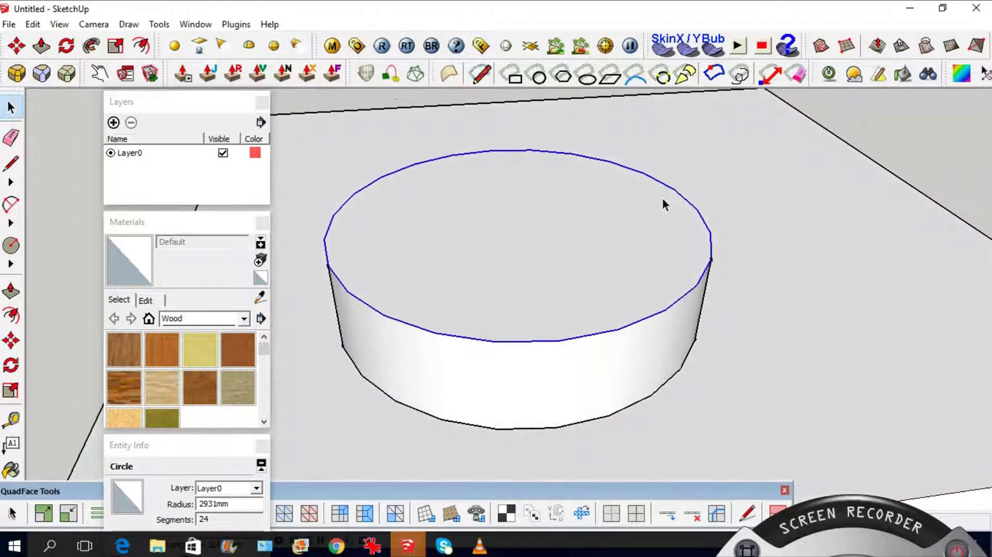
{"action": "middle_click_drag", "start_coordinate": [550, 225], "coordinate": [565, 296]}
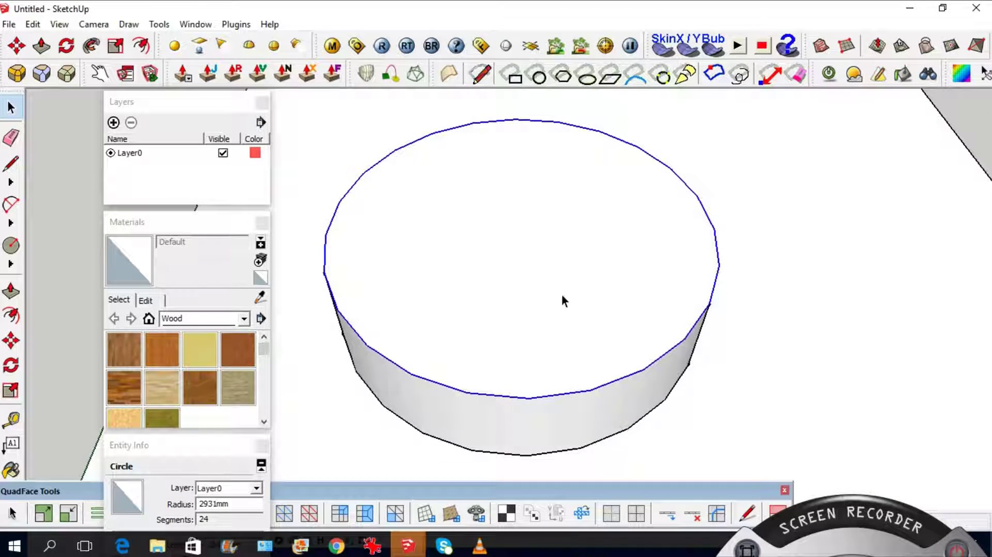
{"action": "scroll", "coordinate": [562, 298], "scroll_direction": "down", "scroll_amount": 2}
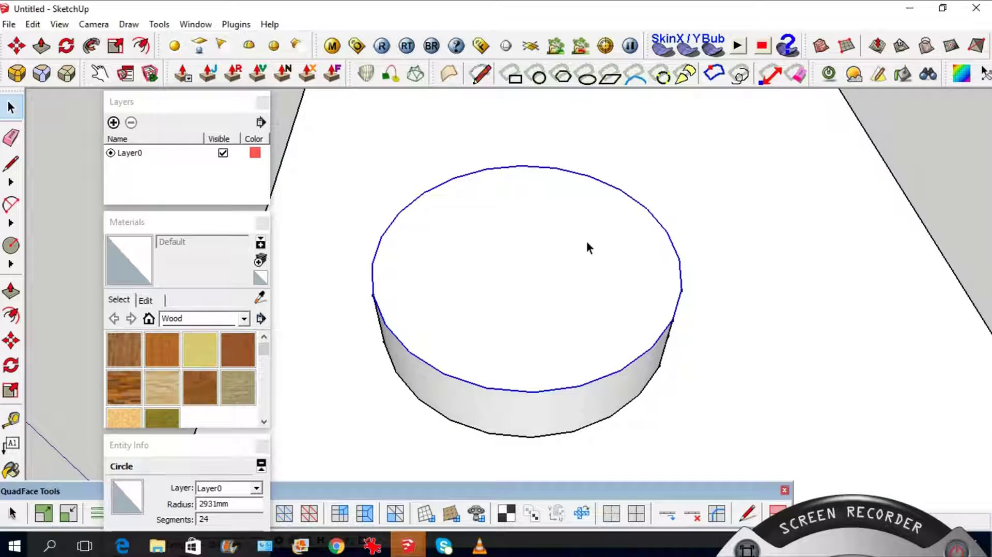
- Locate the centre point of the cylinder's top face with the Circle tool, without drawing a circle
{"action": "key", "text": "c"}
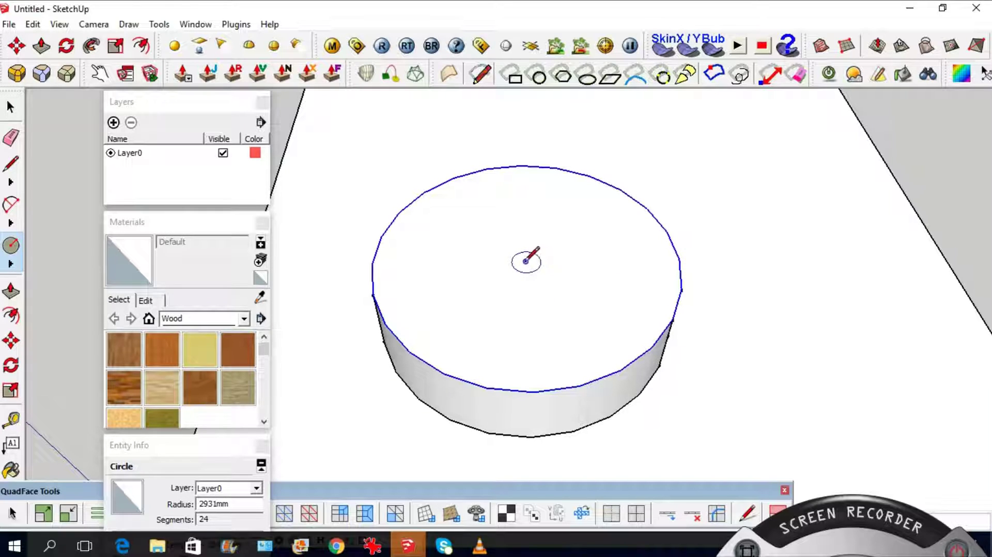
{"action": "scroll", "coordinate": [526, 261], "scroll_direction": "up", "scroll_amount": 2}
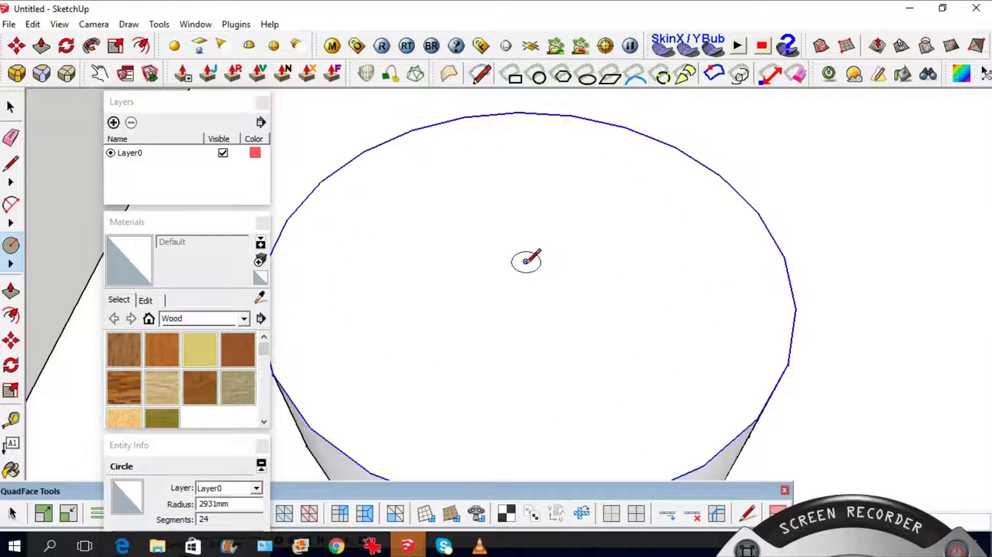
{"action": "left_click", "coordinate": [525, 262]}
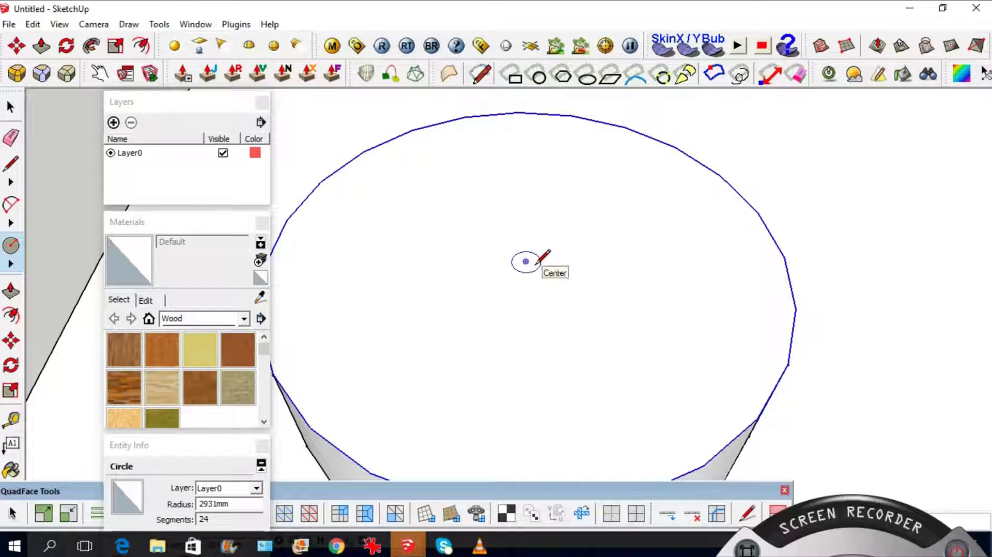
{"action": "scroll", "coordinate": [590, 257], "scroll_direction": "down", "scroll_amount": 2}
{"action": "scroll", "coordinate": [554, 249], "scroll_direction": "up", "scroll_amount": 1}
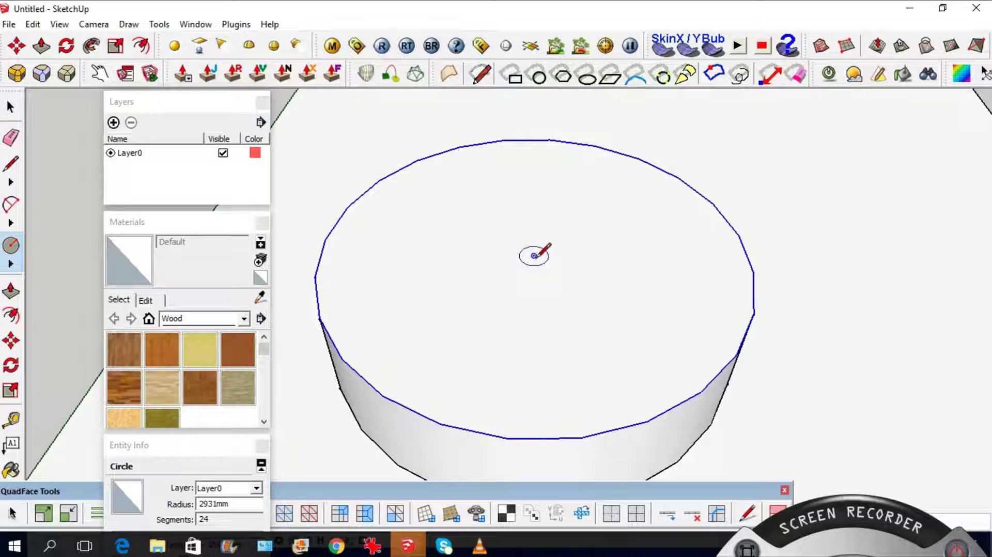
{"action": "scroll", "coordinate": [534, 256], "scroll_direction": "down", "scroll_amount": 5}
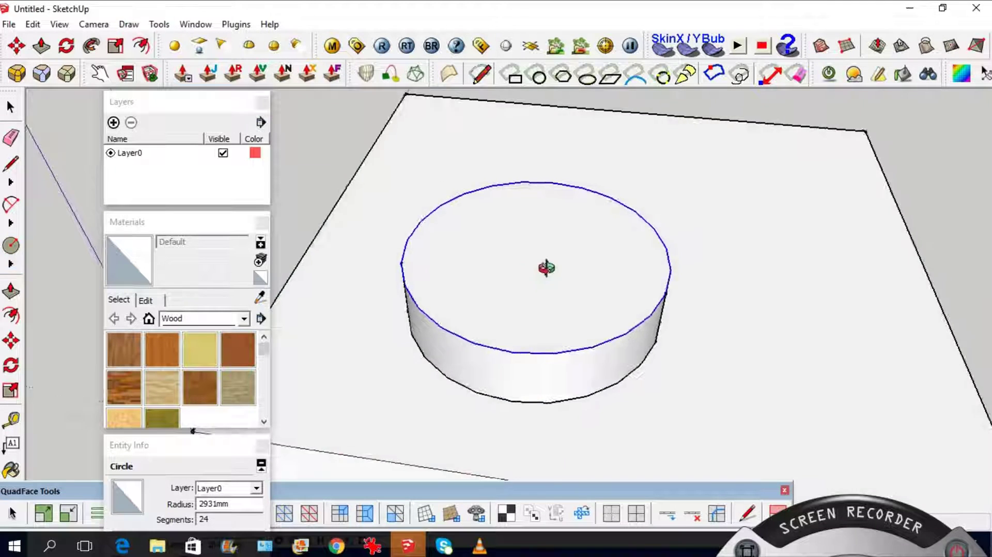
{"action": "middle_click_drag", "start_coordinate": [543, 268], "coordinate": [631, 277]}
{"action": "scroll", "coordinate": [498, 222], "scroll_direction": "up", "scroll_amount": 4}
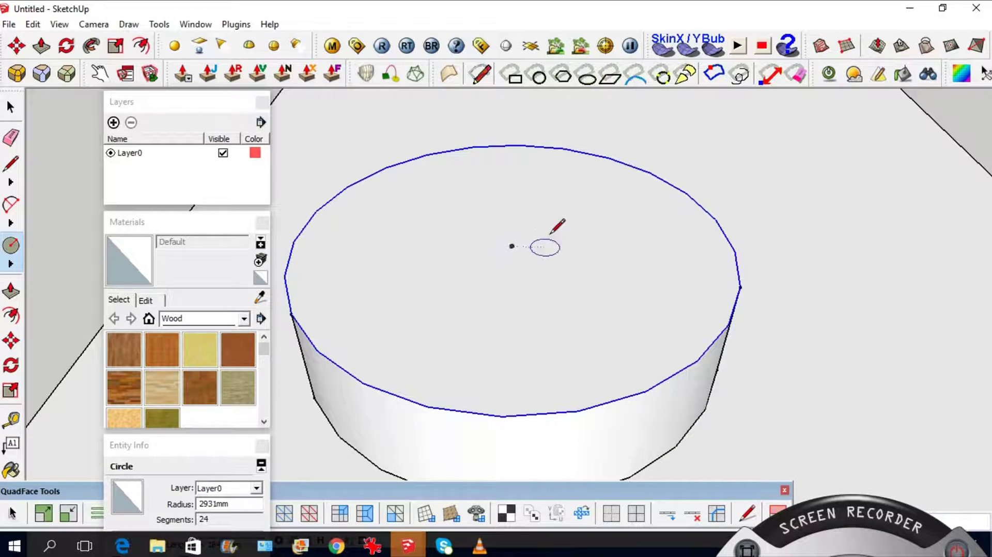
{"action": "scroll", "coordinate": [566, 284], "scroll_direction": "down", "scroll_amount": 3}
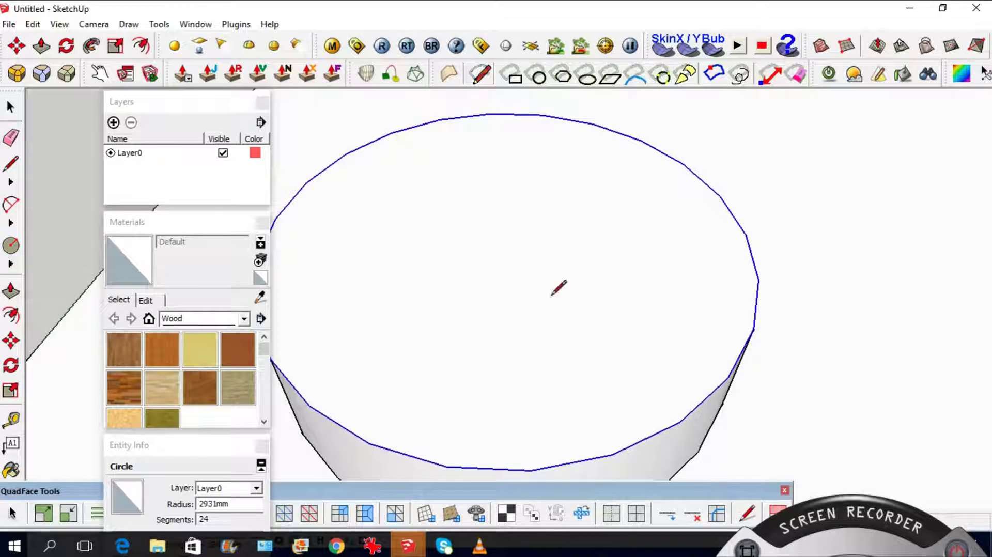
{"action": "middle_click_drag", "start_coordinate": [588, 312], "coordinate": [598, 258]}
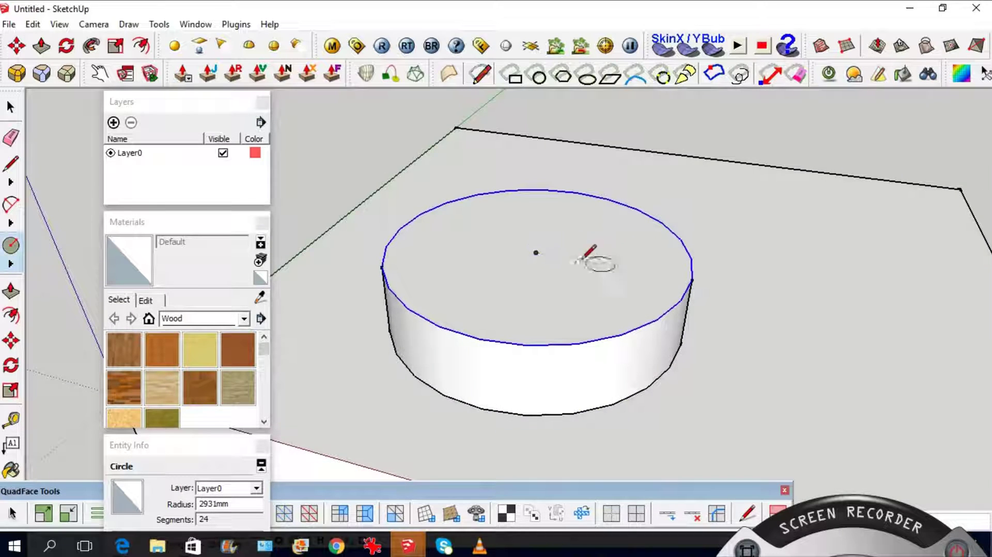
{"action": "left_click", "coordinate": [536, 252]}
{"action": "key", "text": "space"}
- Examine the cylinder's position on the slab from above and from a low front angle
{"action": "scroll", "coordinate": [549, 247], "scroll_direction": "down", "scroll_amount": 2}
{"action": "middle_click_drag", "start_coordinate": [572, 299], "coordinate": [567, 176]}
{"action": "scroll", "coordinate": [549, 206], "scroll_direction": "down", "scroll_amount": 3}
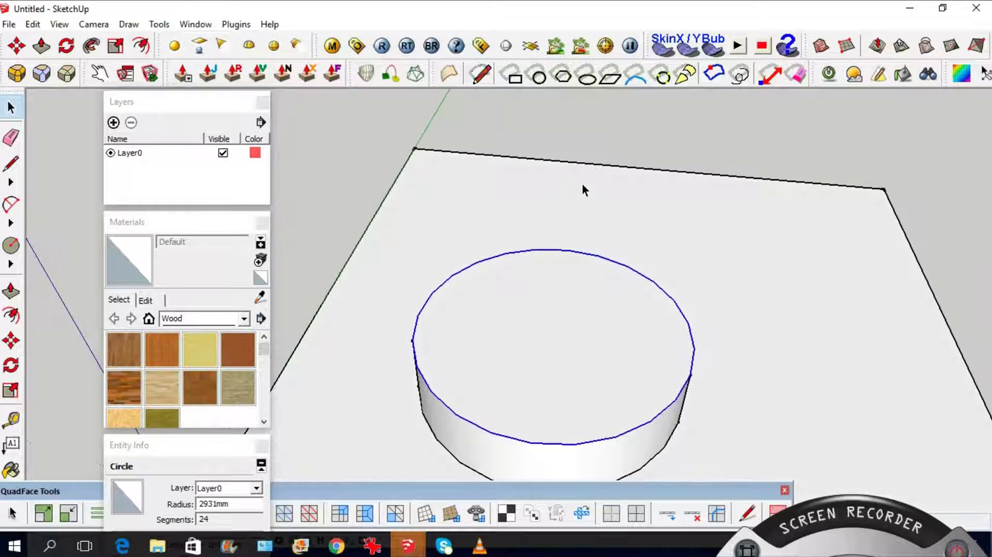
{"action": "scroll", "coordinate": [536, 248], "scroll_direction": "down", "scroll_amount": 2}
{"action": "middle_click_drag", "start_coordinate": [536, 249], "coordinate": [610, 214]}
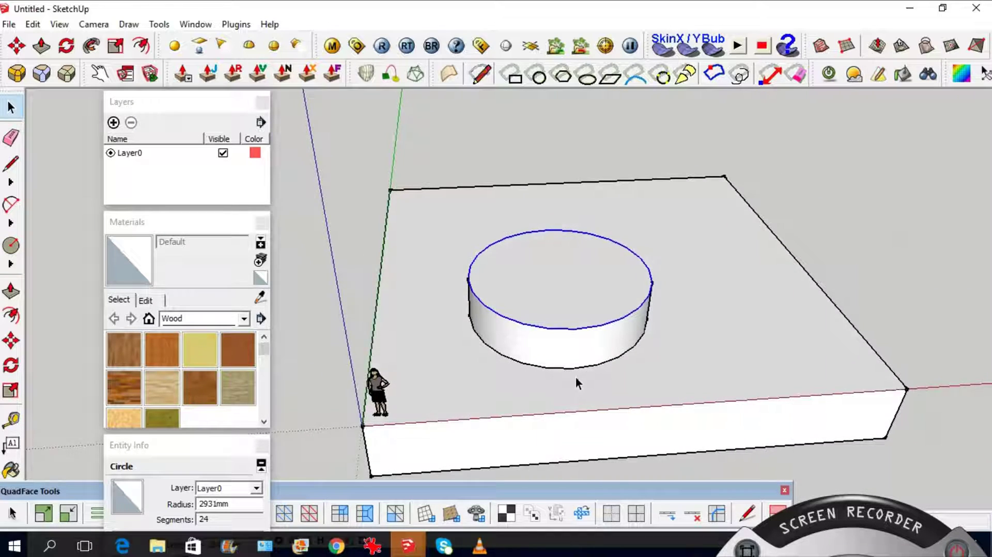
{"action": "scroll", "coordinate": [584, 369], "scroll_direction": "up", "scroll_amount": 2}
{"action": "scroll", "coordinate": [703, 241], "scroll_direction": "down", "scroll_amount": 1}
{"action": "scroll", "coordinate": [602, 405], "scroll_direction": "down", "scroll_amount": 2}
{"action": "middle_click_drag", "start_coordinate": [603, 404], "coordinate": [755, 271]}
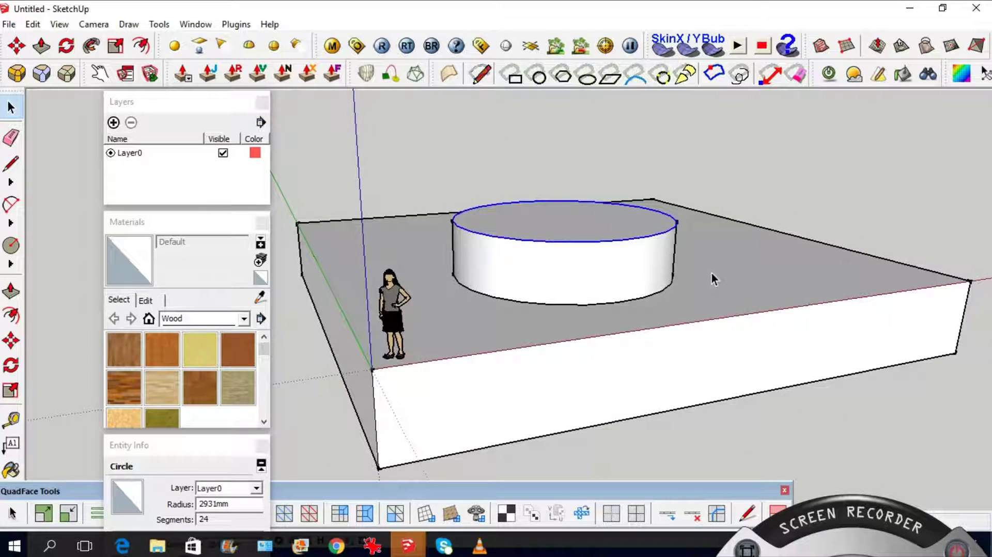
- Place a Tape Measure guide line parallel to the slab's front edge through the centre of the cylinder's top face
{"action": "left_click", "coordinate": [738, 279]}
{"action": "middle_click_drag", "start_coordinate": [739, 280], "coordinate": [622, 359]}
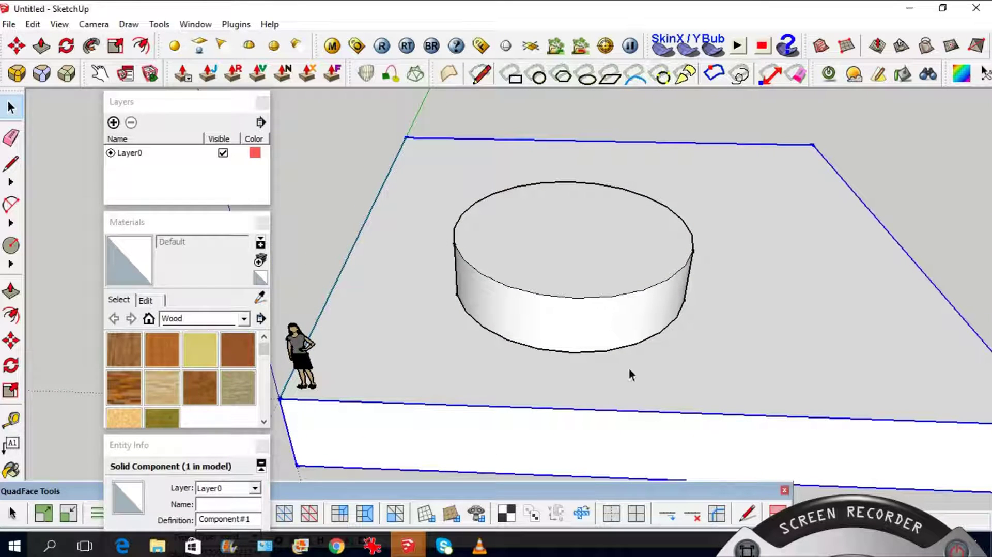
{"action": "key", "text": "t"}
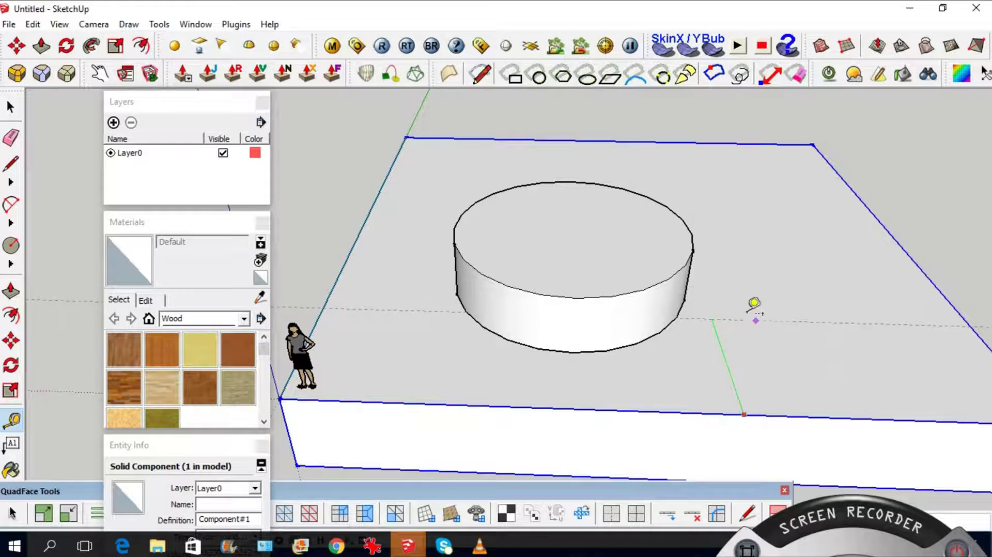
{"action": "scroll", "coordinate": [714, 285], "scroll_direction": "down", "scroll_amount": 4}
{"action": "scroll", "coordinate": [756, 327], "scroll_direction": "down", "scroll_amount": 2}
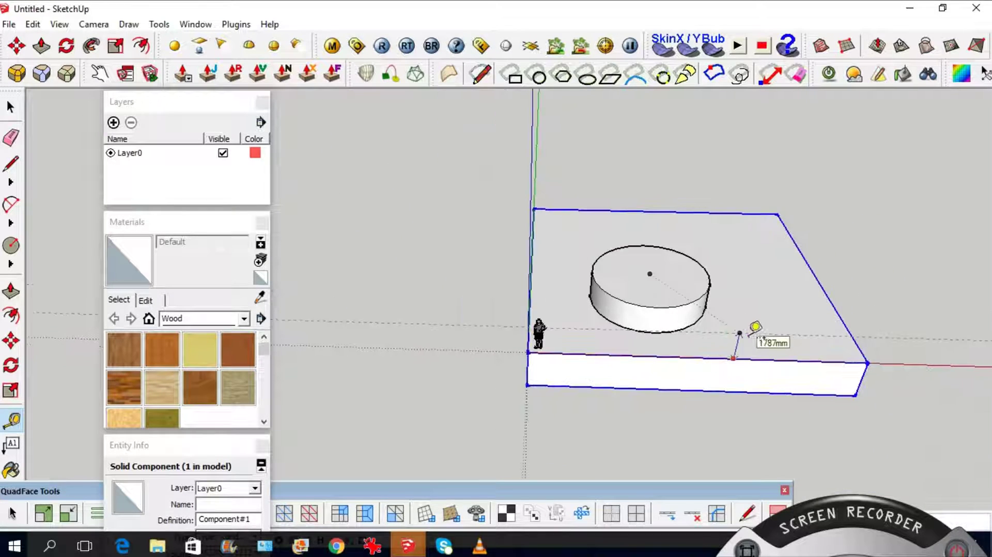
{"action": "scroll", "coordinate": [673, 258], "scroll_direction": "up", "scroll_amount": 4}
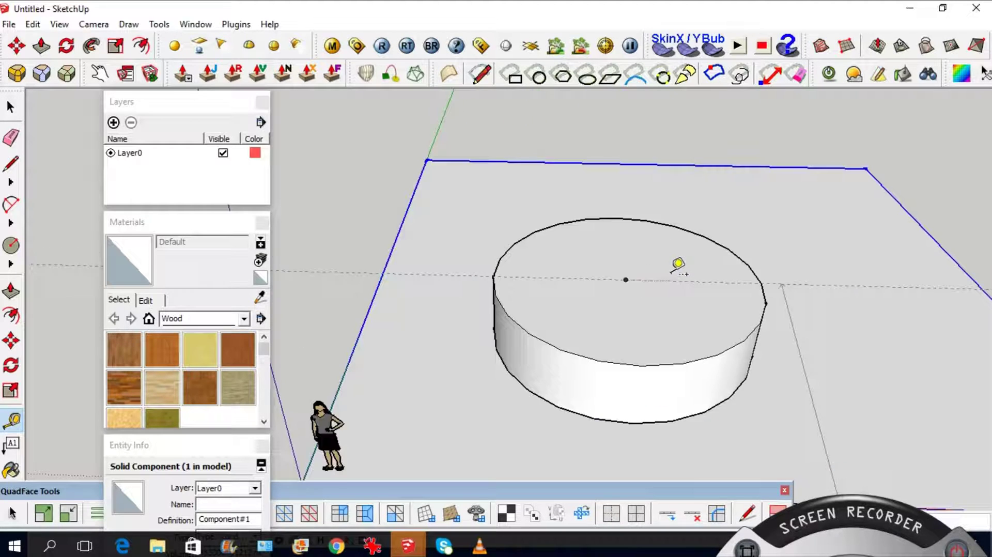
{"action": "scroll", "coordinate": [669, 310], "scroll_direction": "down", "scroll_amount": 4}
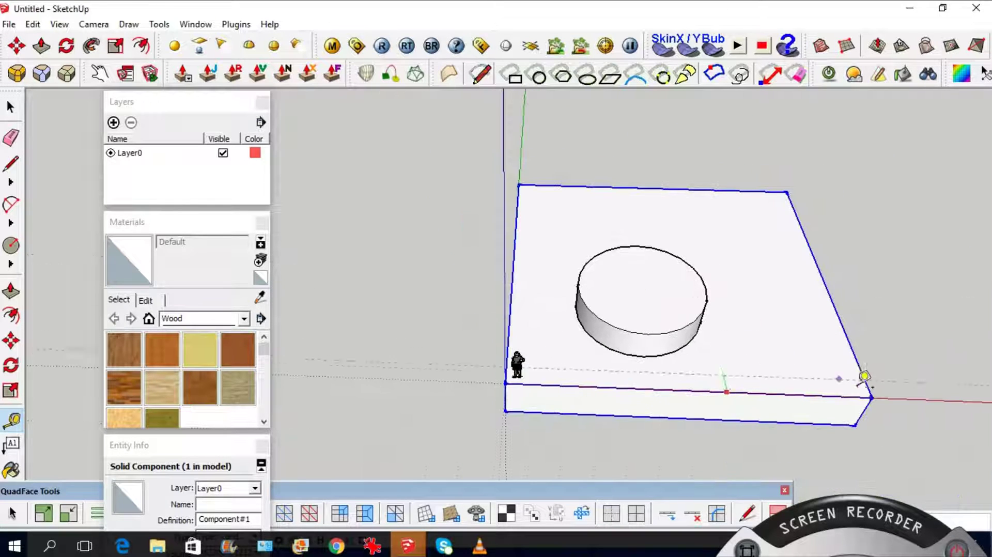
{"action": "scroll", "coordinate": [677, 275], "scroll_direction": "up", "scroll_amount": 2}
{"action": "scroll", "coordinate": [677, 275], "scroll_direction": "up", "scroll_amount": 5}
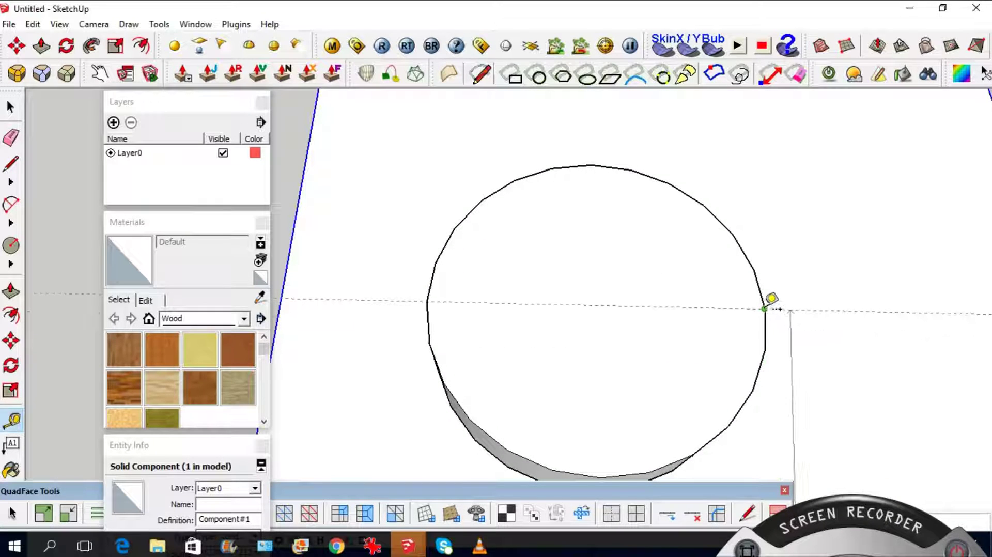
{"action": "scroll", "coordinate": [771, 299], "scroll_direction": "up", "scroll_amount": 3}
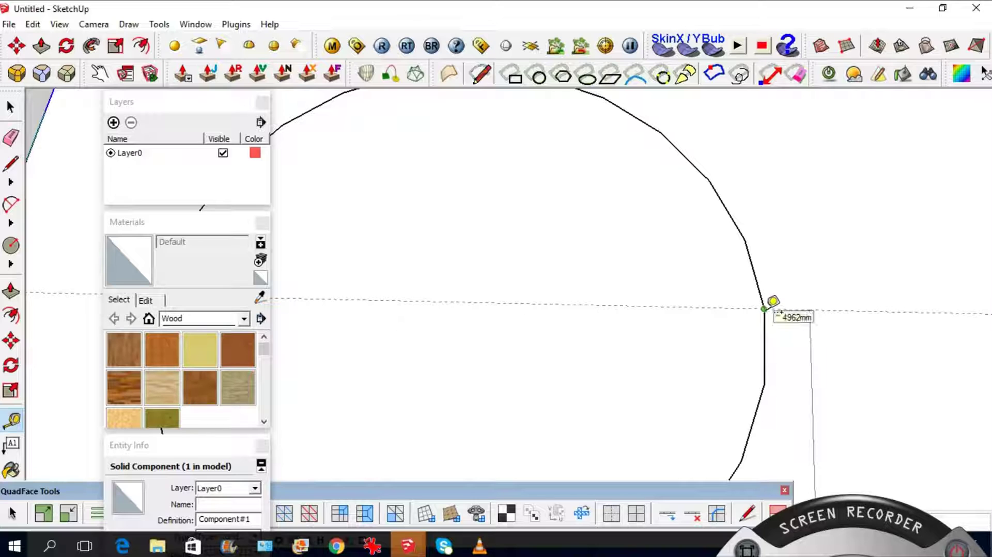
{"action": "scroll", "coordinate": [773, 301], "scroll_direction": "down", "scroll_amount": 5}
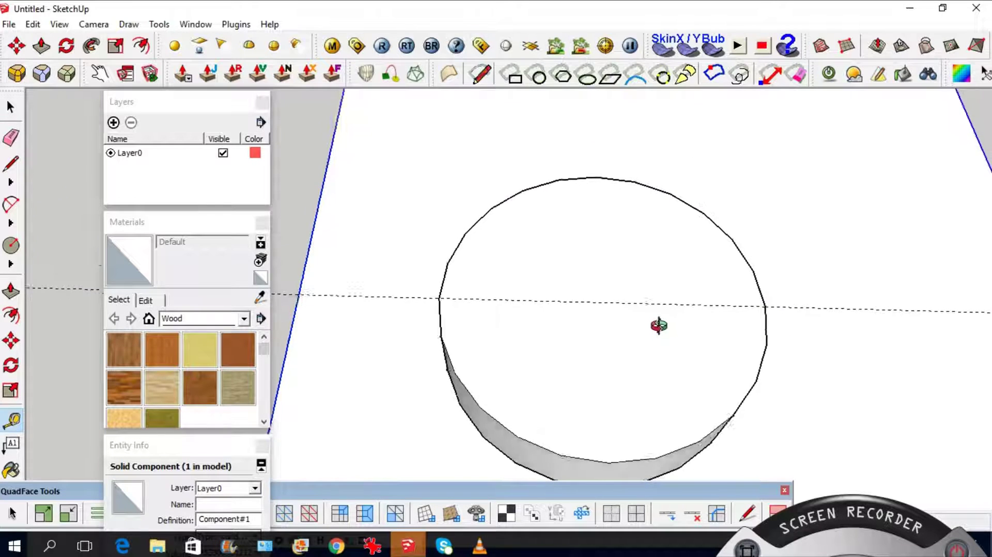
{"action": "scroll", "coordinate": [661, 305], "scroll_direction": "down", "scroll_amount": 3}
- Place a second guide line parallel to the slab's side edge, crossing the first at the centre of the cylinder's top face
{"action": "middle_click_drag", "start_coordinate": [573, 274], "coordinate": [507, 217]}
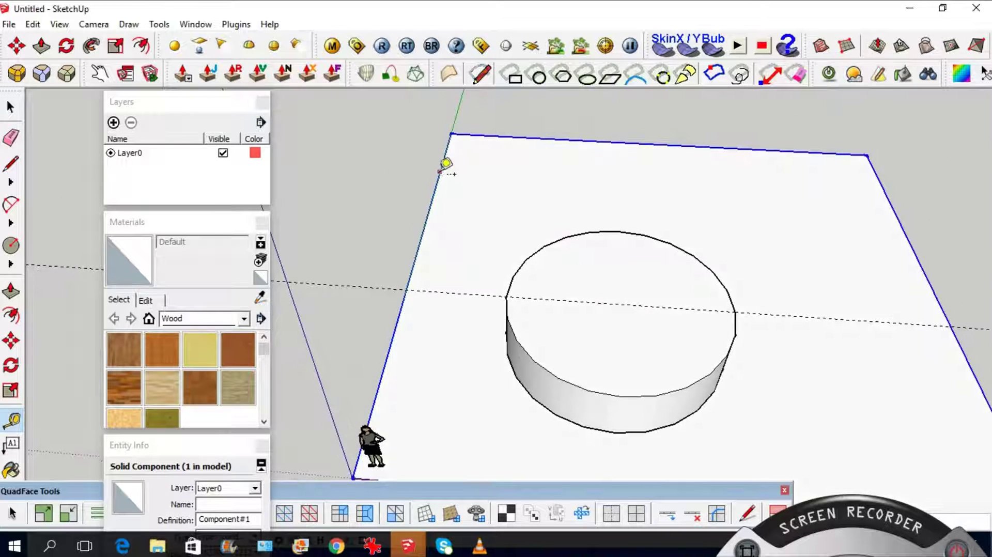
{"action": "left_click", "coordinate": [440, 173]}
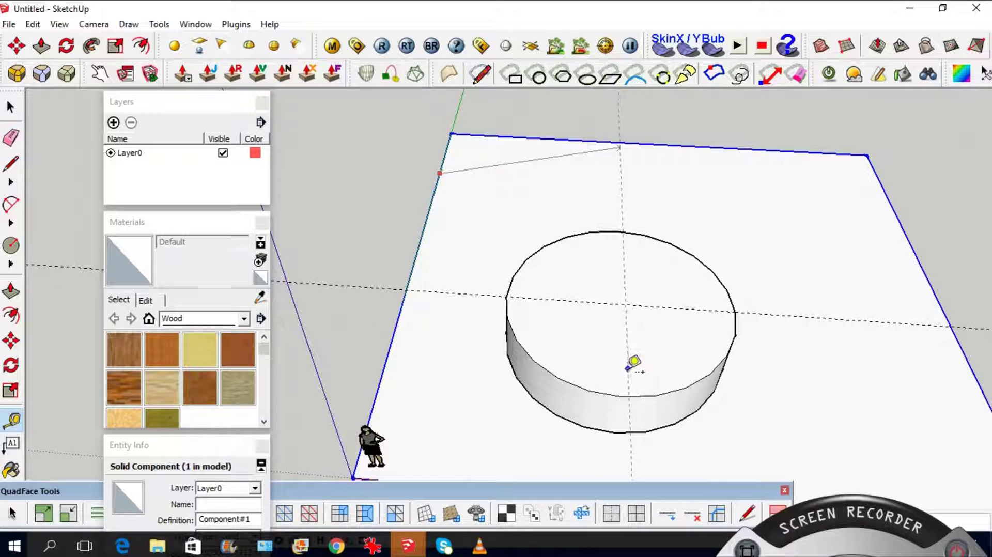
{"action": "key", "text": "Escape"}
{"action": "scroll", "coordinate": [655, 345], "scroll_direction": "up", "scroll_amount": 5}
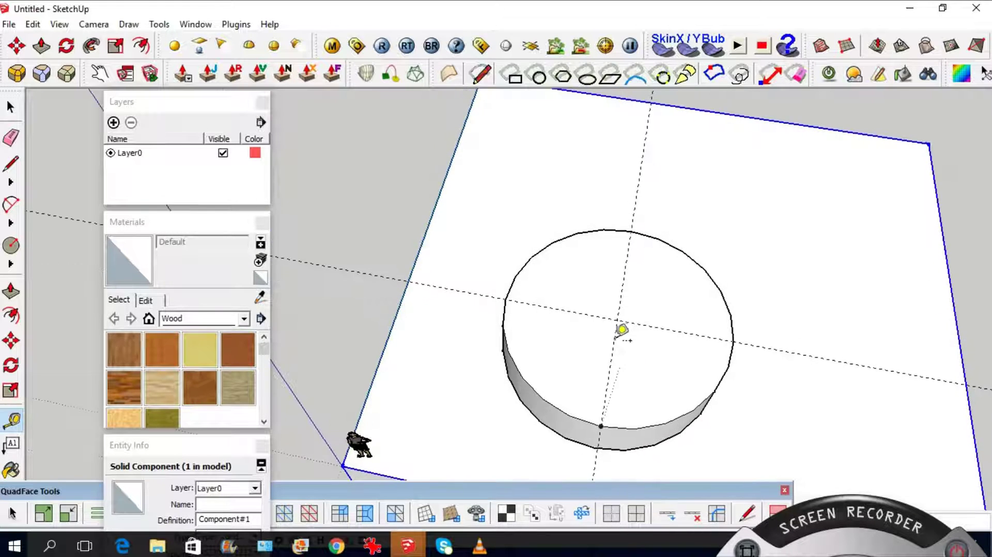
{"action": "key", "text": "space"}
{"action": "middle_click_drag", "start_coordinate": [654, 351], "coordinate": [607, 312]}
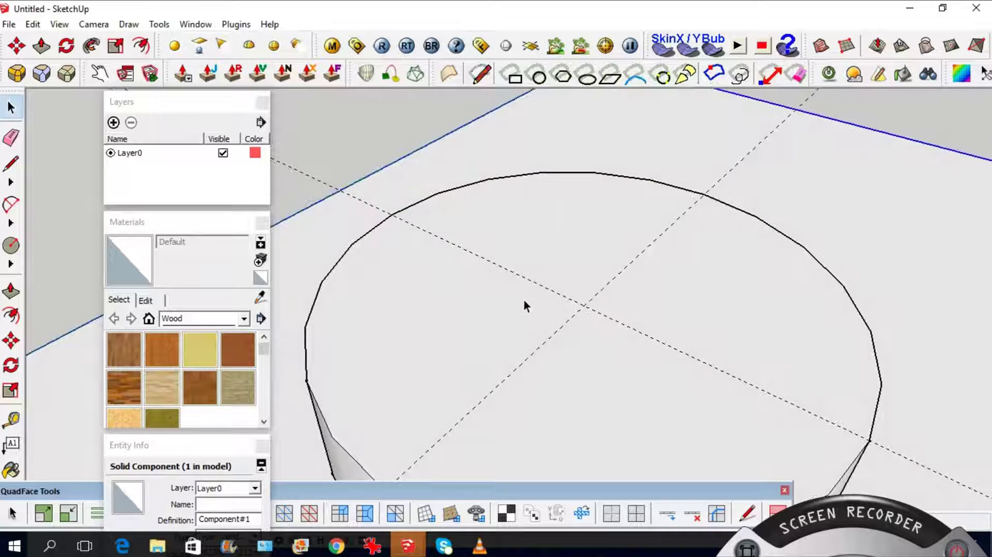
{"action": "middle_click_drag", "start_coordinate": [554, 294], "coordinate": [631, 289]}
{"action": "key", "text": "c"}
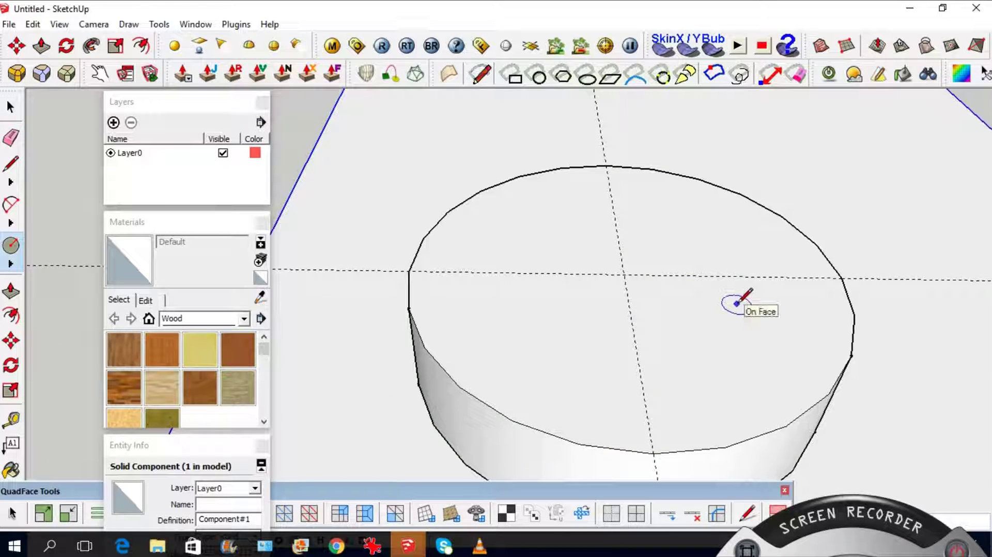
{"action": "scroll", "coordinate": [668, 341], "scroll_direction": "down", "scroll_amount": 2}
{"action": "scroll", "coordinate": [675, 290], "scroll_direction": "up", "scroll_amount": 4}
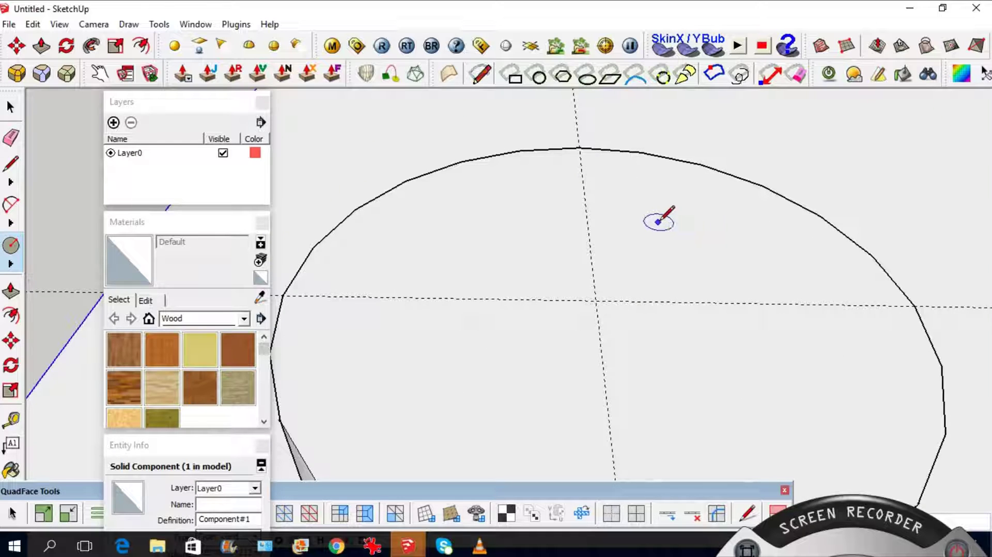
{"action": "left_click", "coordinate": [596, 300]}
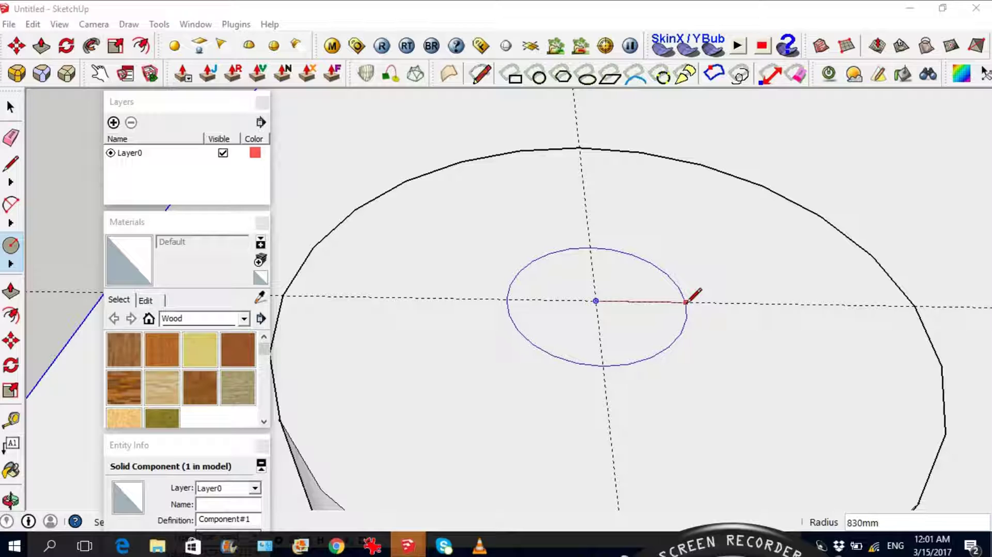
{"action": "left_click", "coordinate": [19, 109]}
- Draw a circle of about 2786 mm radius on the cylinder's top face, centred on the intersection of the guide lines
{"action": "key", "text": "c"}
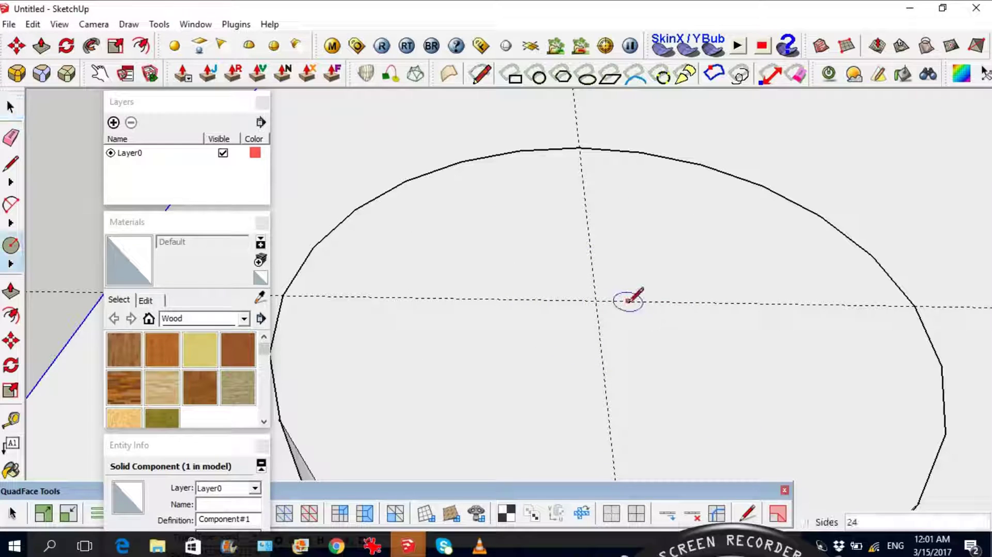
{"action": "left_click", "coordinate": [596, 301]}
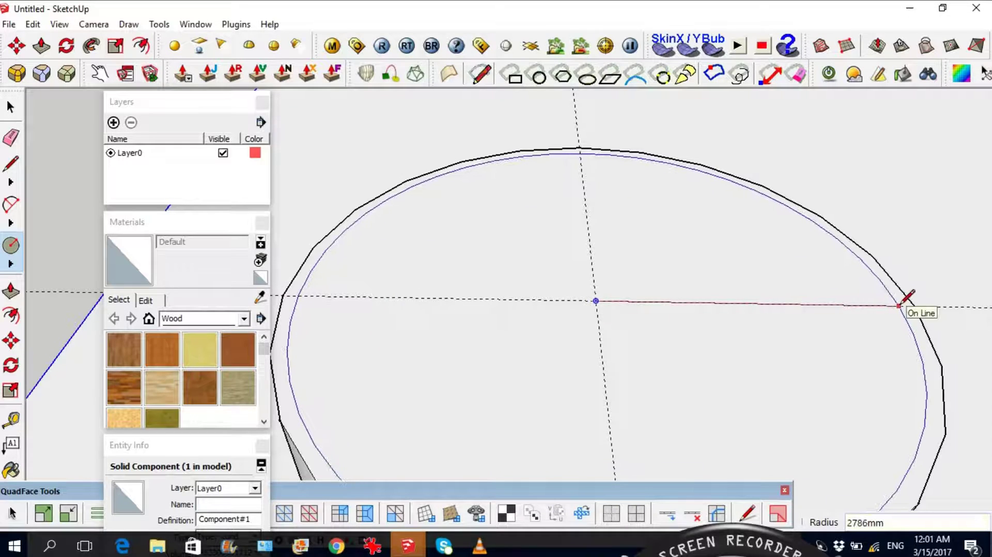
{"action": "left_click", "coordinate": [900, 305]}
{"action": "scroll", "coordinate": [827, 284], "scroll_direction": "down", "scroll_amount": 5}
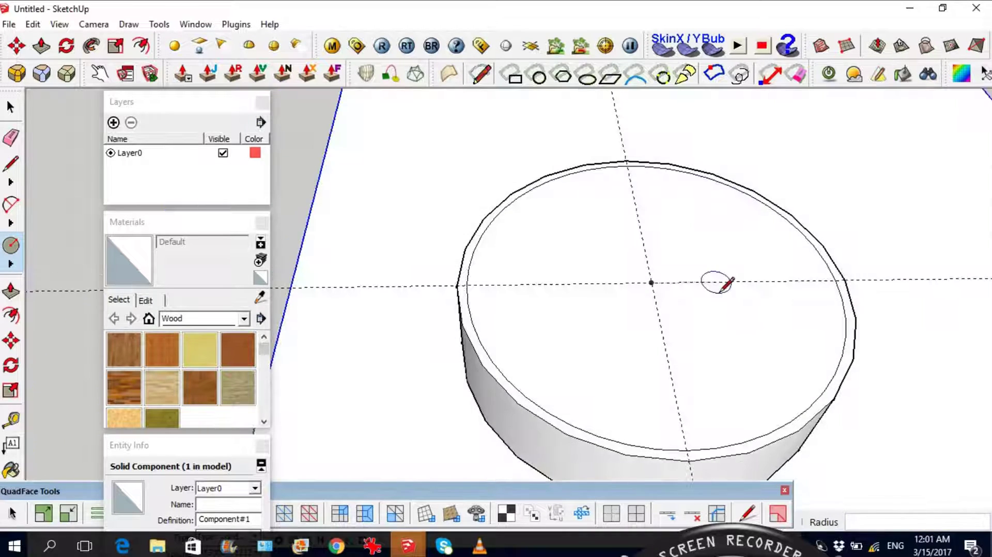
{"action": "scroll", "coordinate": [713, 281], "scroll_direction": "up", "scroll_amount": 6}
{"action": "middle_click_drag", "start_coordinate": [938, 363], "coordinate": [655, 257]}
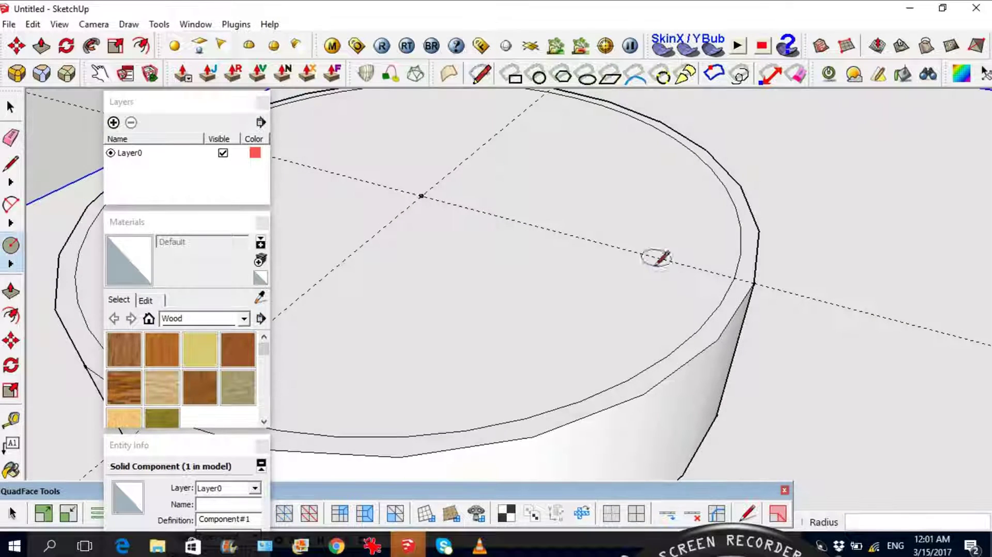
{"action": "key", "text": "space"}
- Extrude the inner circle face upward about 330 mm with Push/Pull to form a second tier
{"action": "middle_click_drag", "start_coordinate": [716, 338], "coordinate": [696, 312]}
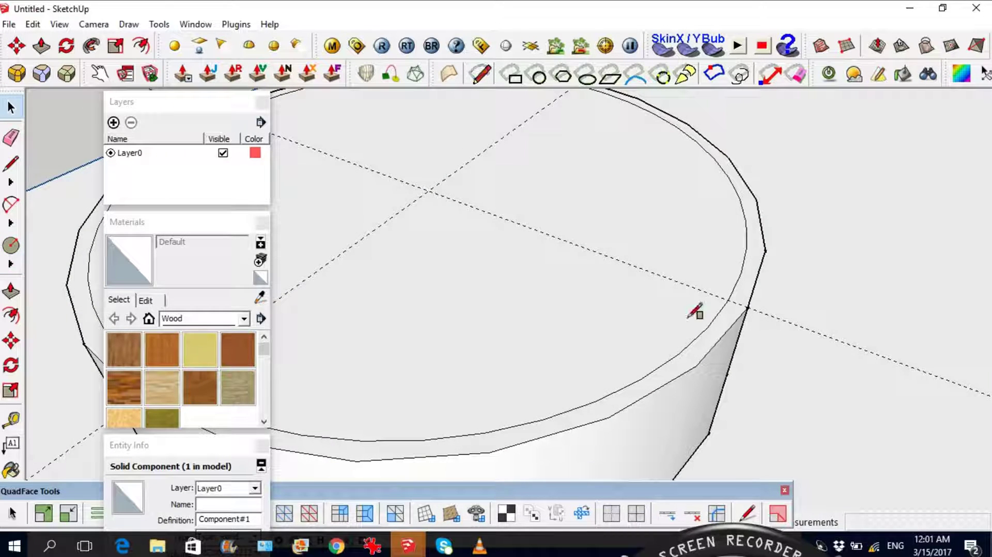
{"action": "key", "text": "r"}
{"action": "key", "text": "p"}
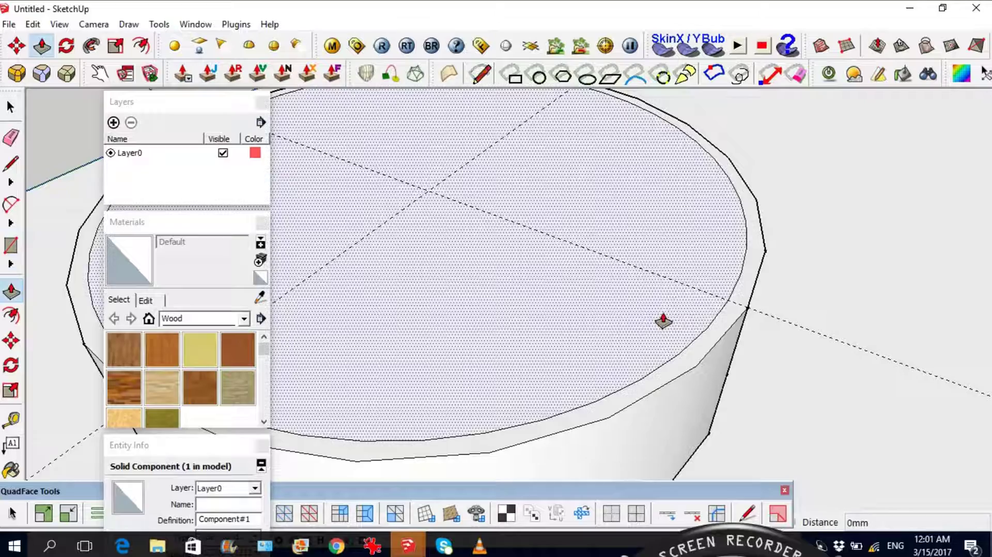
{"action": "left_click", "coordinate": [662, 324]}
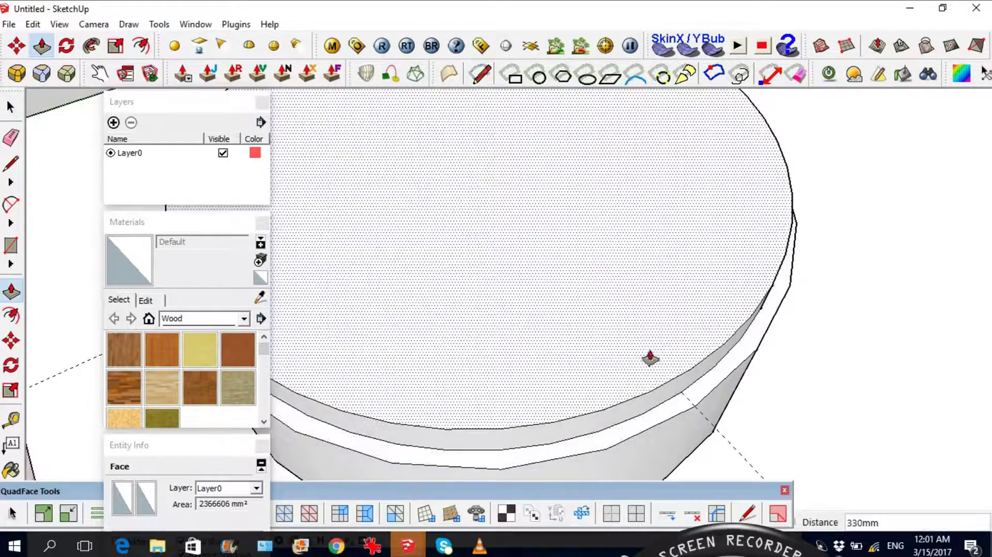
{"action": "left_click", "coordinate": [650, 358]}
{"action": "middle_click_drag", "start_coordinate": [650, 357], "coordinate": [660, 226]}
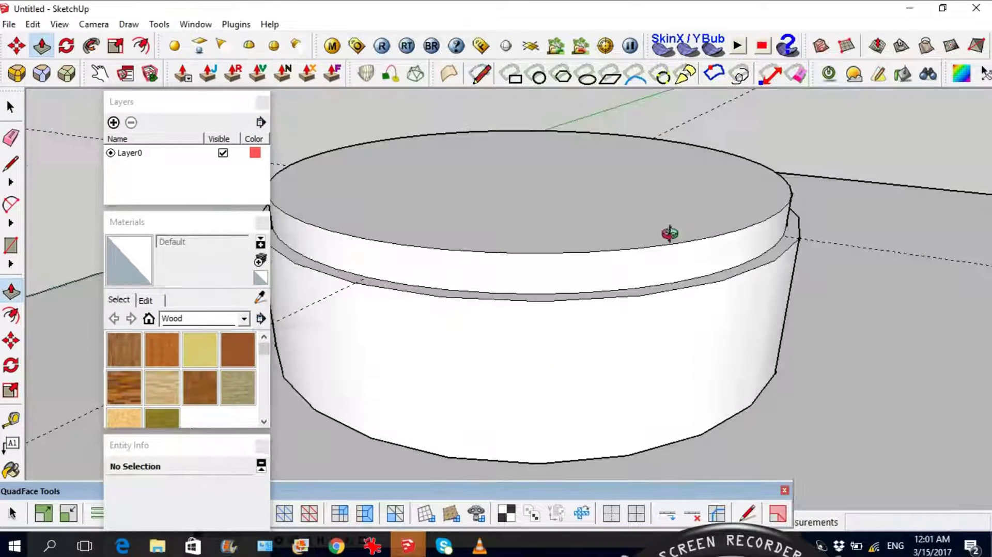
{"action": "scroll", "coordinate": [718, 336], "scroll_direction": "up", "scroll_amount": 5}
{"action": "scroll", "coordinate": [737, 360], "scroll_direction": "down", "scroll_amount": 5}
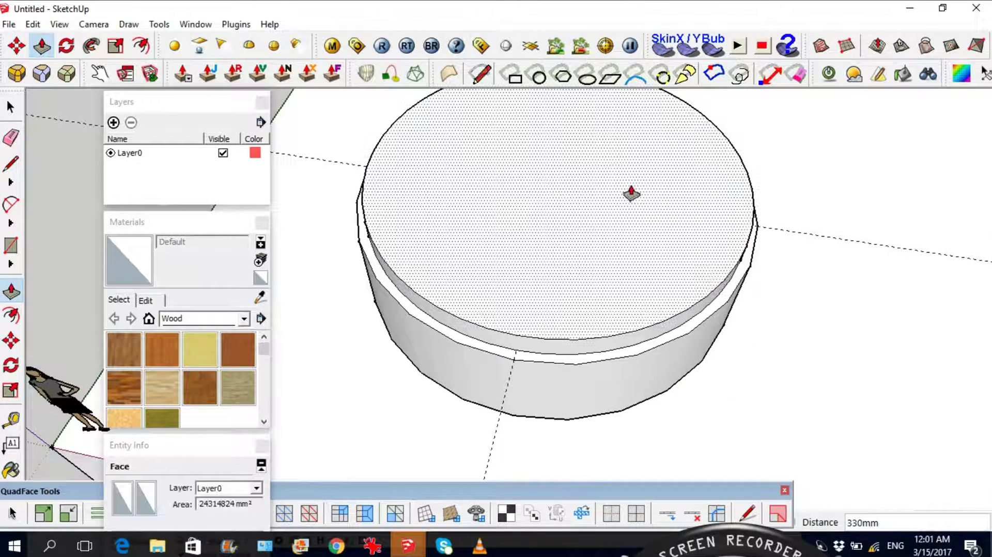
- Draw a concentric circle of about 2597 mm radius on the second tier's top face, centred on its inferred centre point
{"action": "key", "text": "c"}
{"action": "middle_click_drag", "start_coordinate": [611, 204], "coordinate": [594, 312]}
{"action": "scroll", "coordinate": [538, 333], "scroll_direction": "down", "scroll_amount": 2}
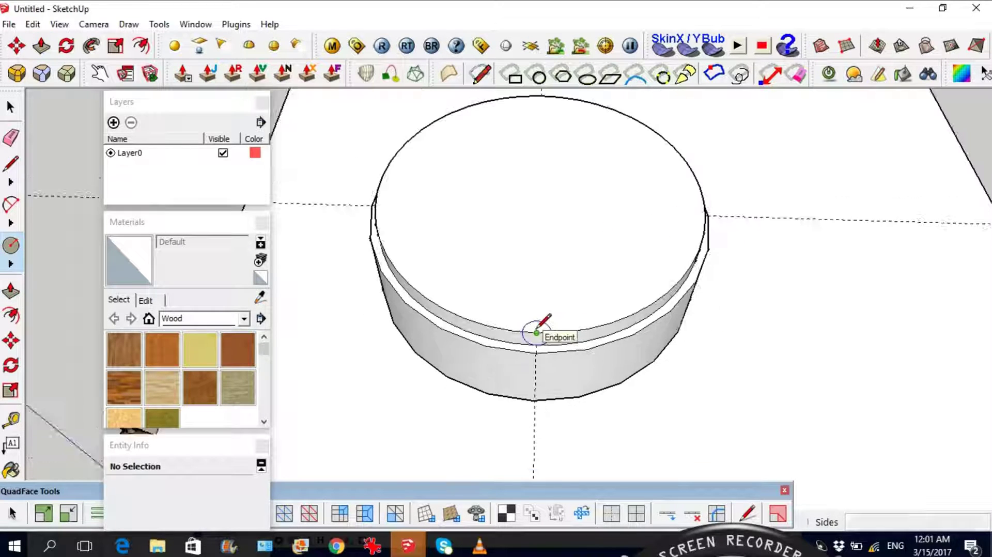
{"action": "scroll", "coordinate": [537, 325], "scroll_direction": "down", "scroll_amount": 2}
{"action": "scroll", "coordinate": [534, 295], "scroll_direction": "up", "scroll_amount": 3}
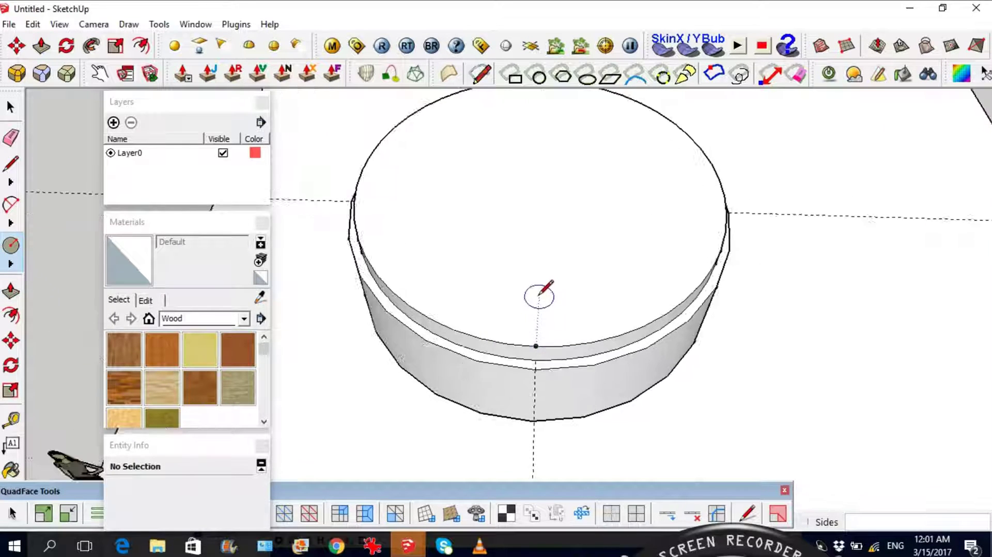
{"action": "left_click", "coordinate": [539, 181]}
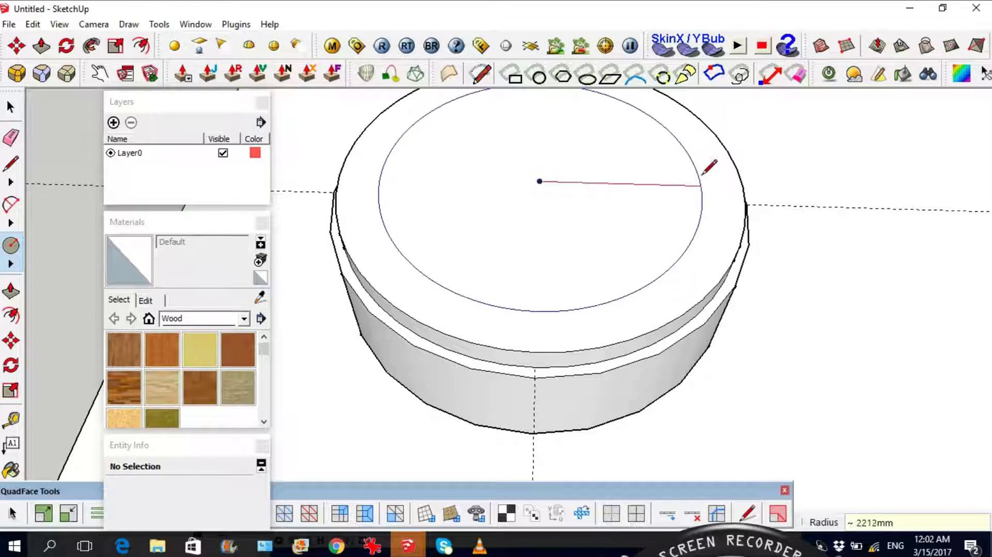
{"action": "left_click", "coordinate": [731, 188]}
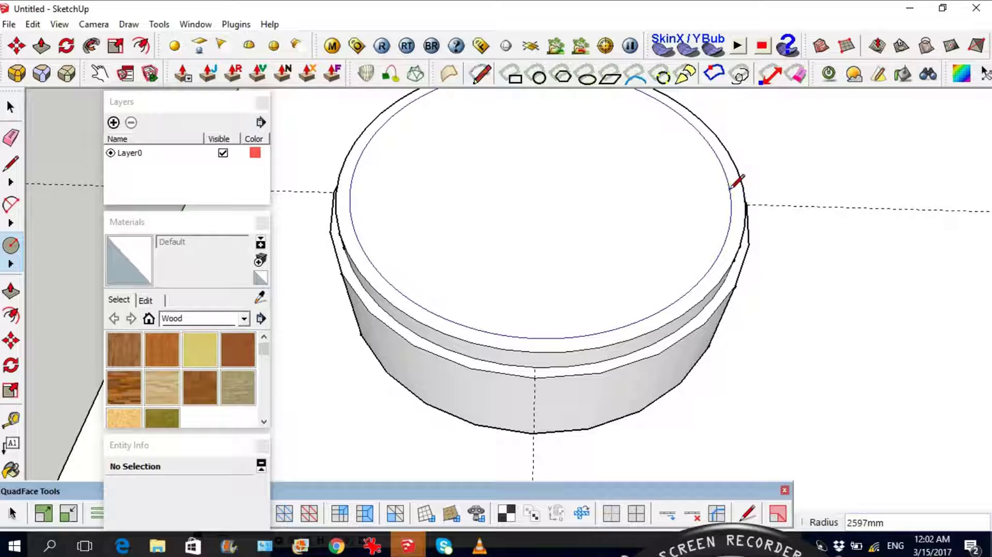
- Extrude the new inner circle face upward with Push/Pull to form a third tier
{"action": "middle_click_drag", "start_coordinate": [705, 221], "coordinate": [631, 211]}
{"action": "key", "text": "p"}
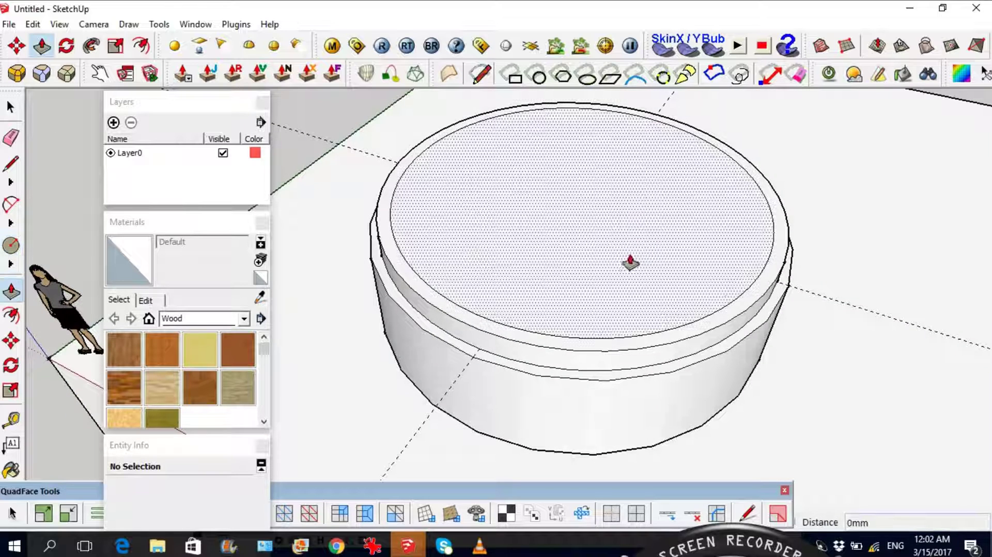
{"action": "left_click", "coordinate": [630, 262]}
{"action": "middle_click_drag", "start_coordinate": [627, 327], "coordinate": [658, 209]}
{"action": "key", "text": "space"}
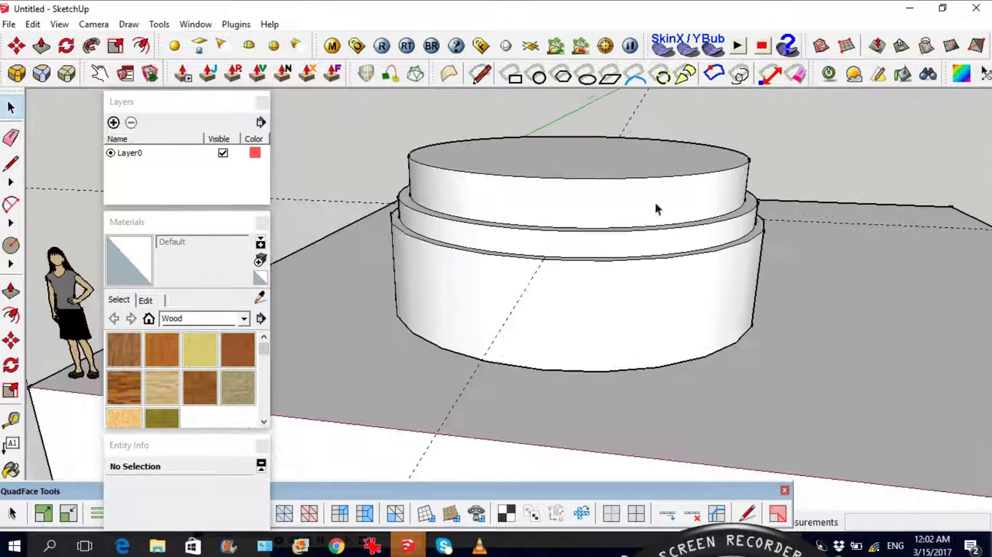
- Turn on the display of hidden geometry and examine the facet lines around the sides of the three tiers
{"action": "scroll", "coordinate": [585, 200], "scroll_direction": "up", "scroll_amount": 3}
{"action": "middle_click_drag", "start_coordinate": [550, 202], "coordinate": [572, 232]}
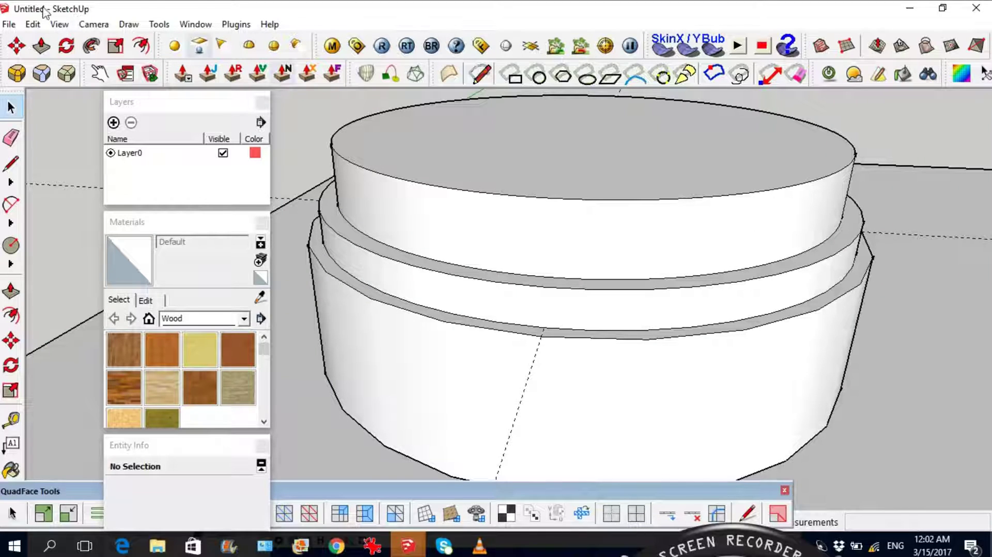
{"action": "left_click", "coordinate": [57, 24]}
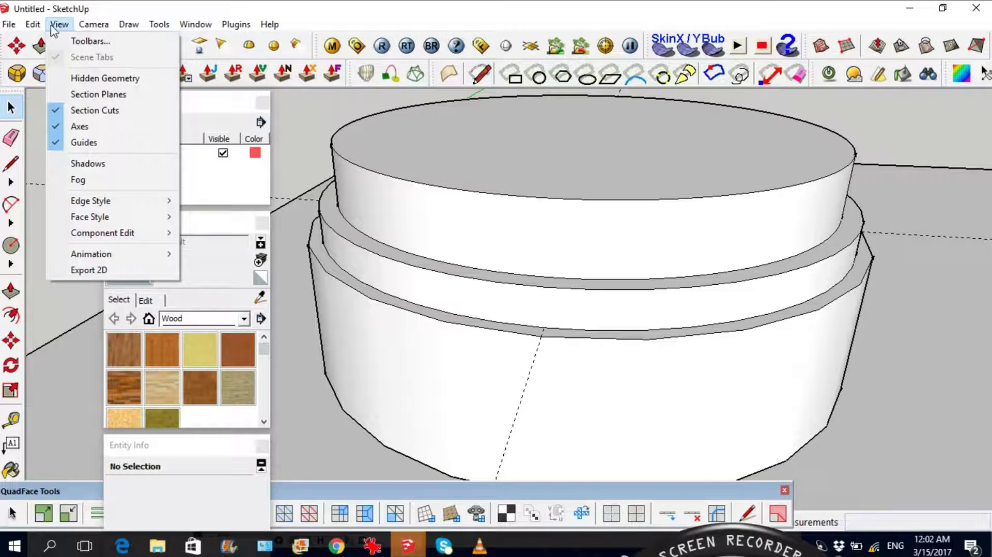
{"action": "left_click", "coordinate": [93, 82]}
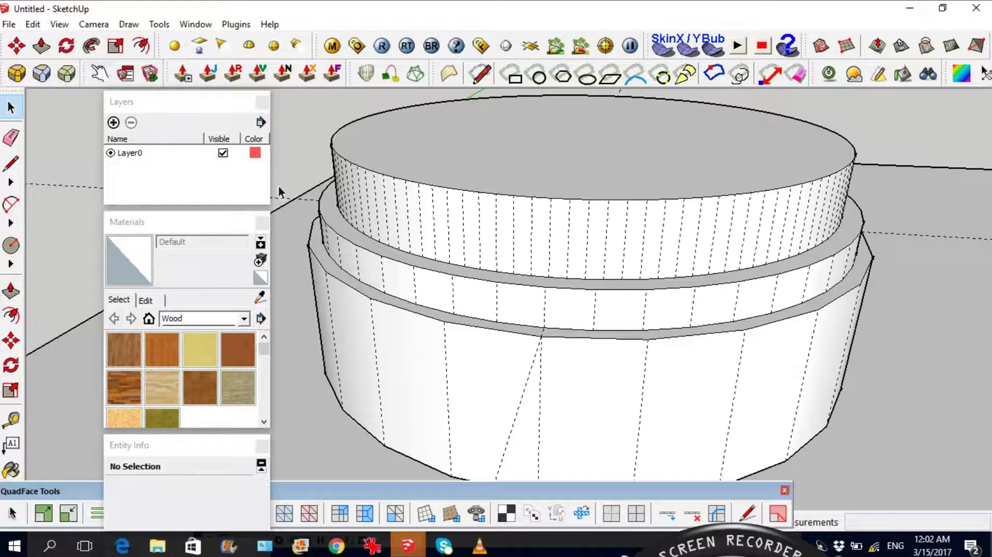
{"action": "middle_click_drag", "start_coordinate": [645, 358], "coordinate": [567, 194]}
{"action": "middle_click_drag", "start_coordinate": [463, 132], "coordinate": [651, 181]}
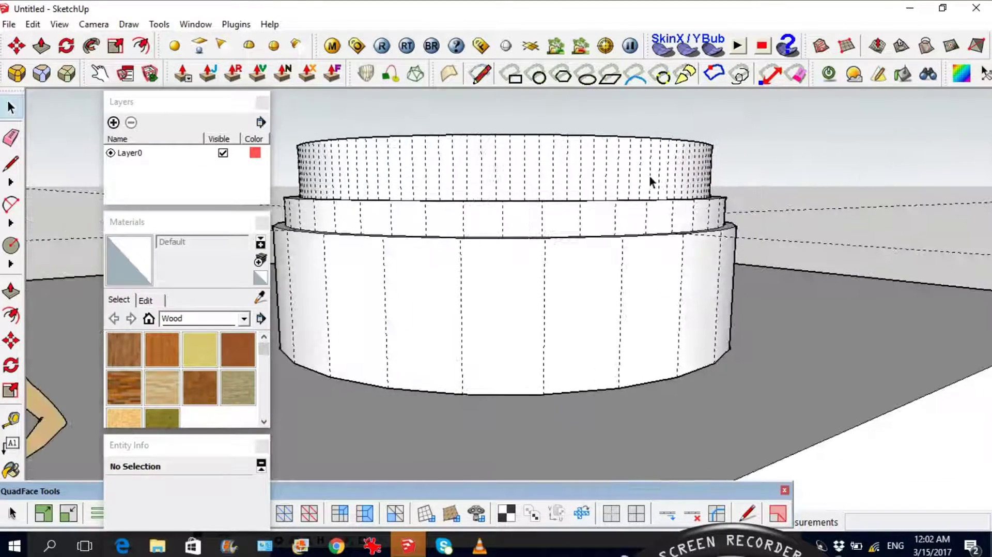
{"action": "middle_click_drag", "start_coordinate": [429, 237], "coordinate": [608, 200]}
{"action": "scroll", "coordinate": [623, 192], "scroll_direction": "up", "scroll_amount": 5}
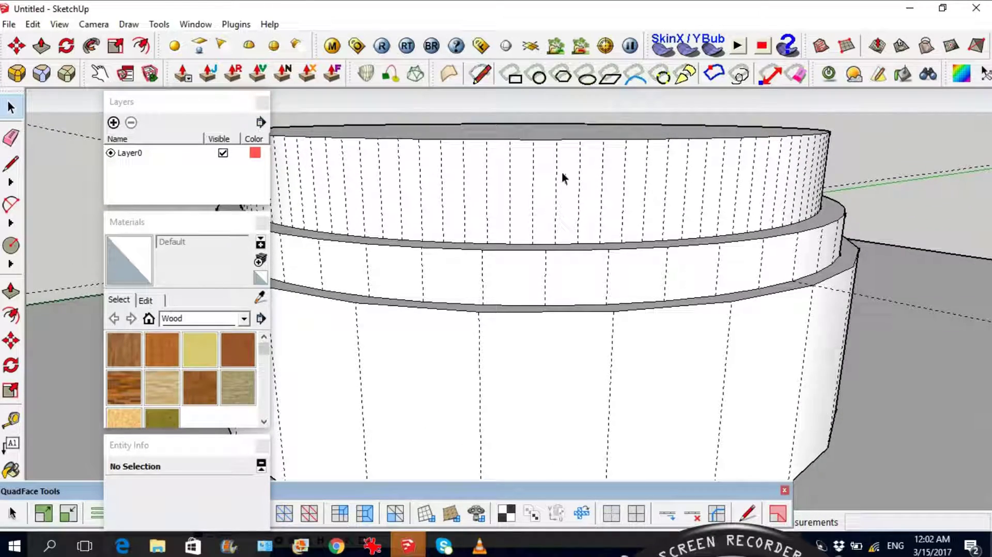
- Push/Pull one narrow side facet of the third tier outward to the second tier's outer edge
{"action": "middle_click_drag", "start_coordinate": [463, 164], "coordinate": [572, 203]}
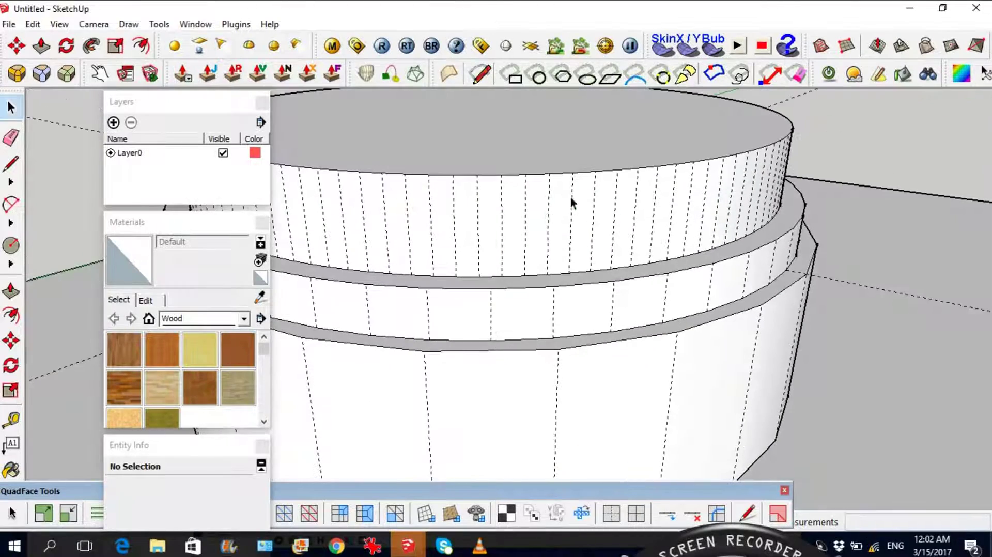
{"action": "middle_click_drag", "start_coordinate": [593, 246], "coordinate": [584, 213]}
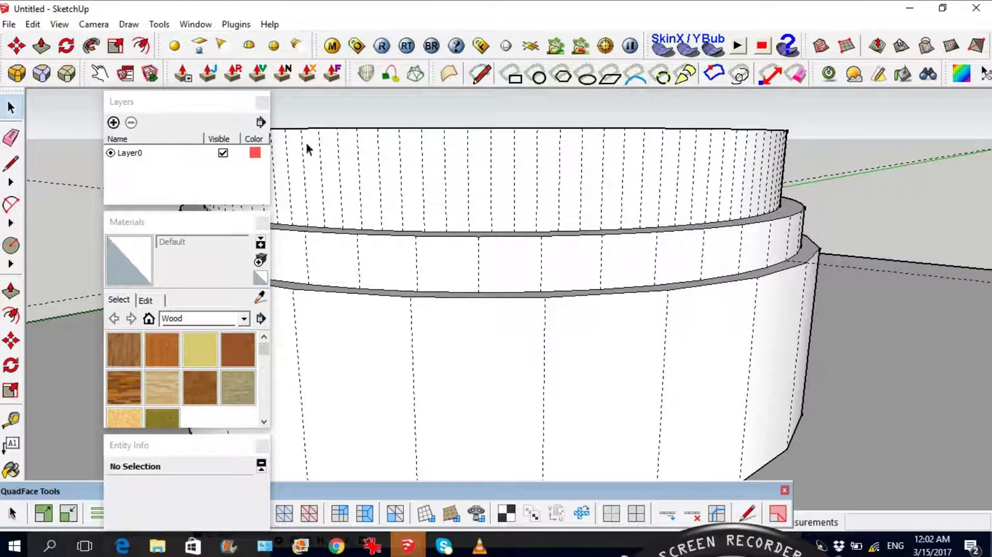
{"action": "middle_click_drag", "start_coordinate": [541, 153], "coordinate": [528, 193]}
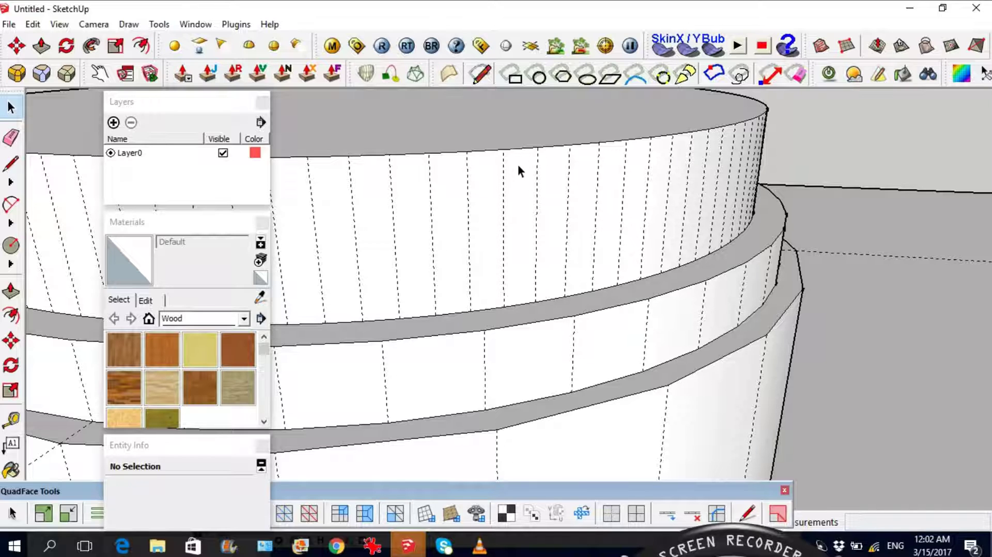
{"action": "middle_click_drag", "start_coordinate": [593, 199], "coordinate": [529, 197]}
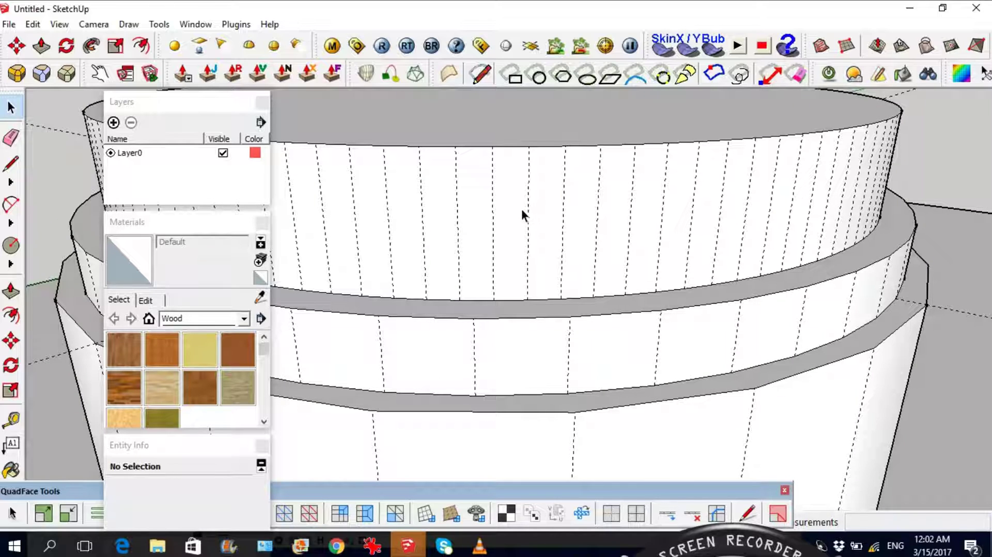
{"action": "left_click", "coordinate": [538, 196]}
{"action": "key", "text": "p"}
{"action": "scroll", "coordinate": [540, 190], "scroll_direction": "down", "scroll_amount": 2}
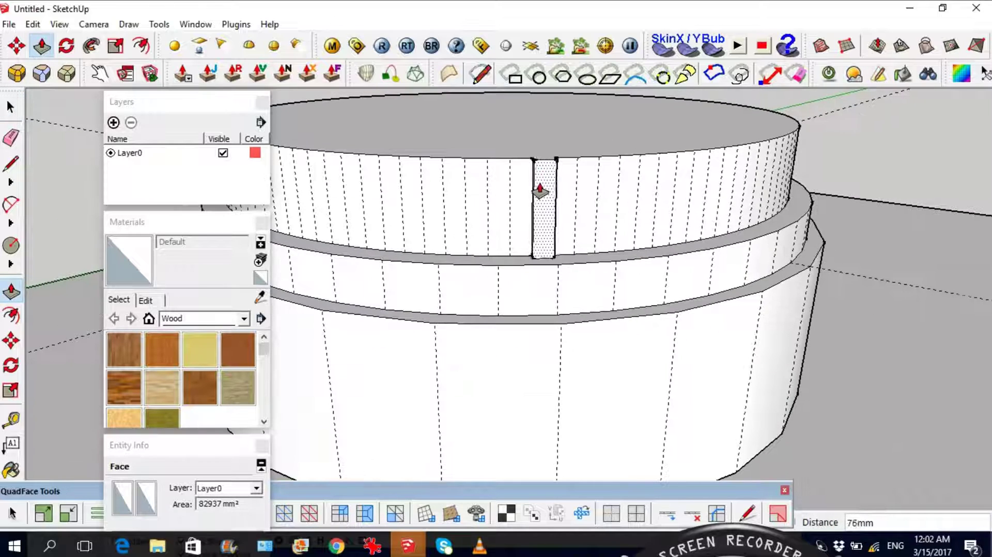
{"action": "left_click", "coordinate": [540, 191]}
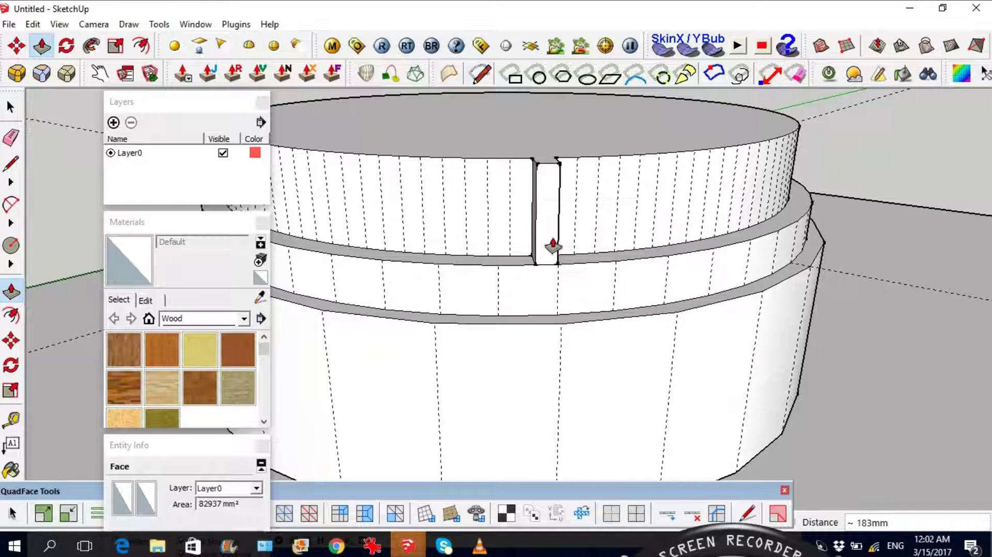
{"action": "left_click", "coordinate": [568, 248]}
- Examine where the extruded facet meets the second tier's rim, and undo that extrusion
{"action": "middle_click_drag", "start_coordinate": [588, 192], "coordinate": [675, 236]}
{"action": "scroll", "coordinate": [547, 202], "scroll_direction": "up", "scroll_amount": 3}
{"action": "scroll", "coordinate": [525, 255], "scroll_direction": "down", "scroll_amount": 3}
{"action": "scroll", "coordinate": [633, 266], "scroll_direction": "up", "scroll_amount": 6}
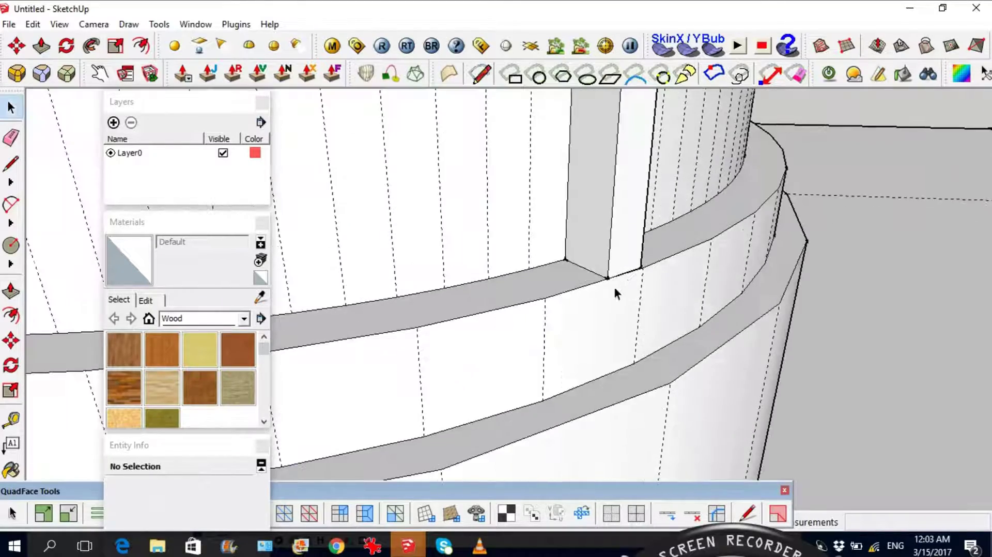
{"action": "scroll", "coordinate": [601, 277], "scroll_direction": "down", "scroll_amount": 5}
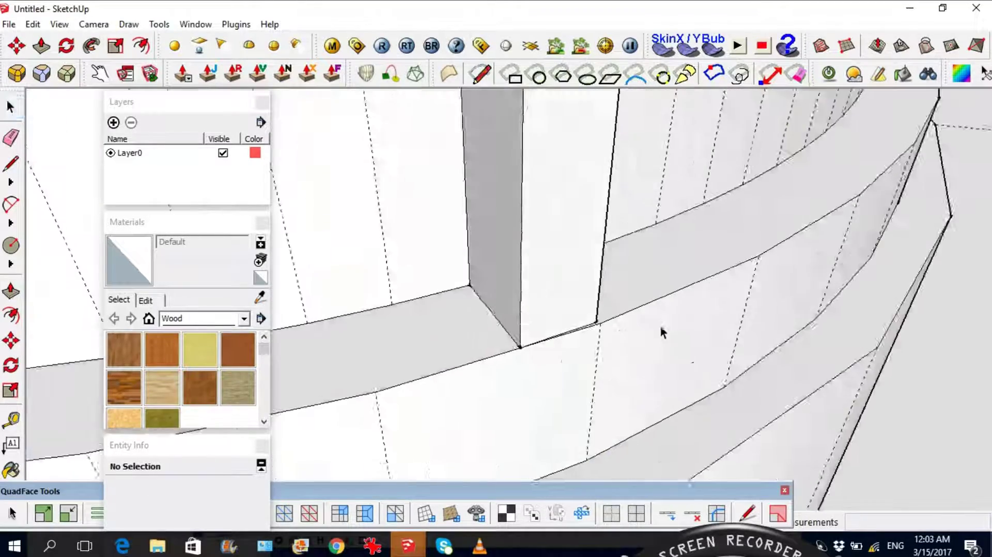
{"action": "key", "text": "ctrl+z"}
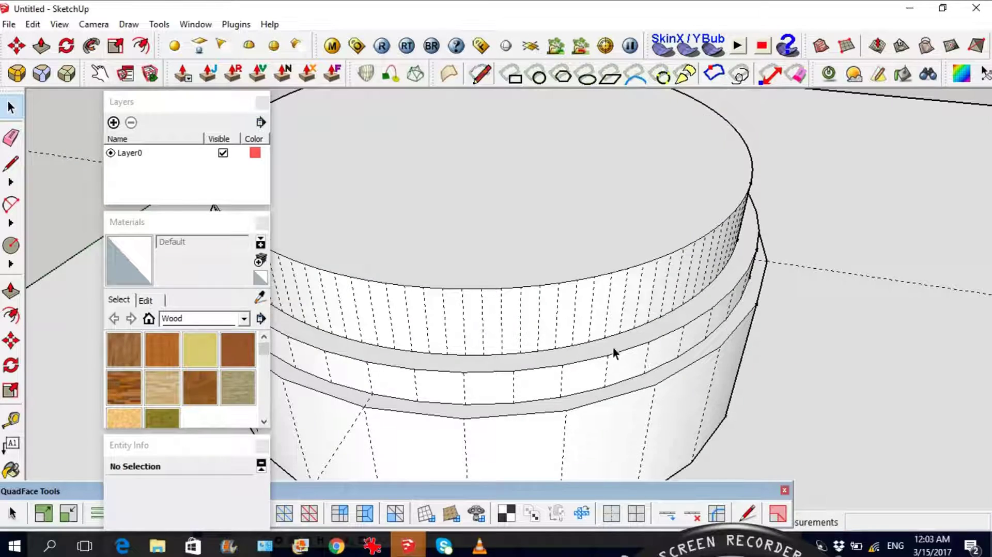
- Copy the third tier's top face straight up along the blue axis with the Move tool, leaving a gap above the tier
{"action": "scroll", "coordinate": [569, 300], "scroll_direction": "down", "scroll_amount": 3}
{"action": "scroll", "coordinate": [506, 274], "scroll_direction": "up", "scroll_amount": 4}
{"action": "left_click", "coordinate": [546, 210]}
{"action": "mouse_move", "coordinate": [547, 208]}
{"action": "middle_mouse_down"}
{"action": "mouse_move", "coordinate": [549, 221]}
{"action": "mouse_move", "coordinate": [565, 213]}
{"action": "middle_mouse_up"}
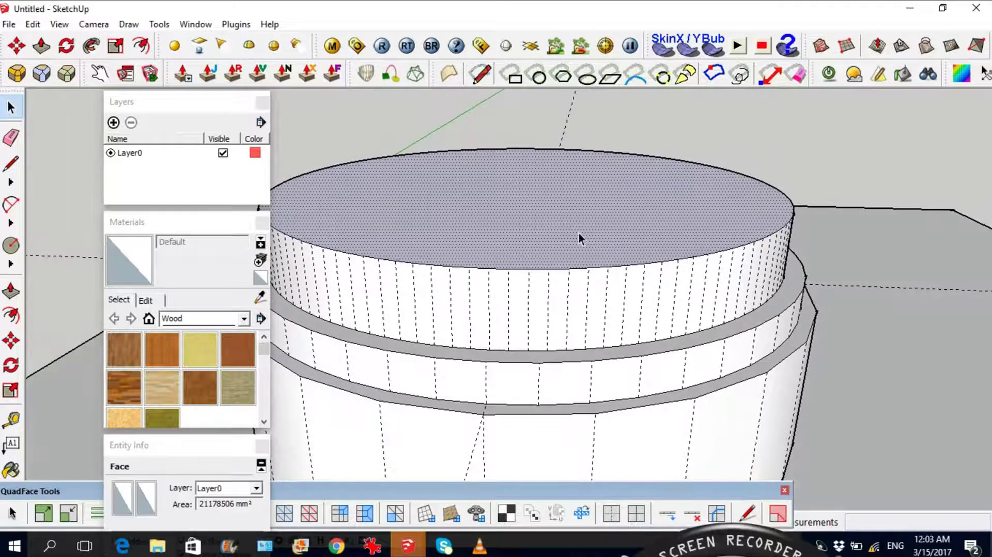
{"action": "key", "text": "m"}
{"action": "middle_click_drag", "start_coordinate": [572, 219], "coordinate": [630, 209]}
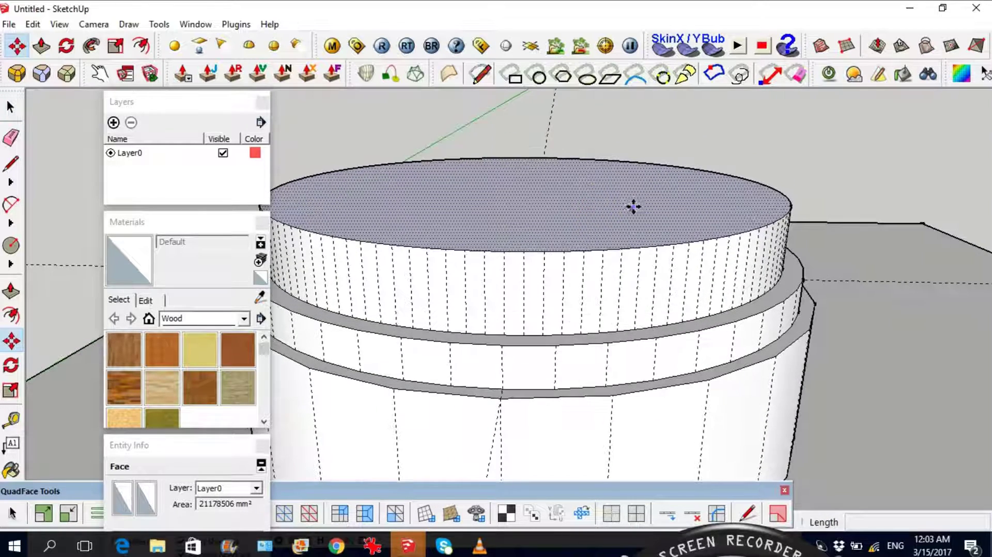
{"action": "left_click", "coordinate": [627, 208]}
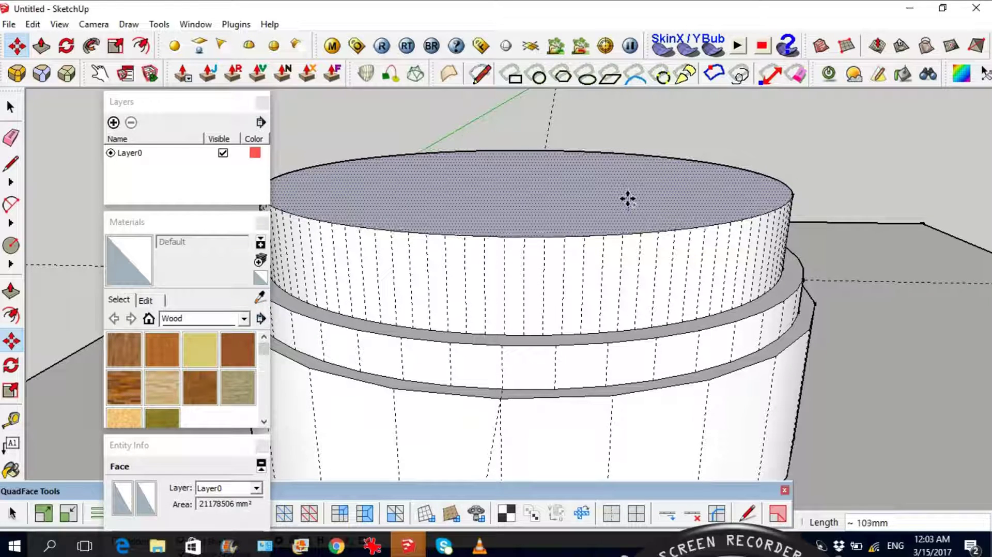
{"action": "key", "text": "ctrl"}
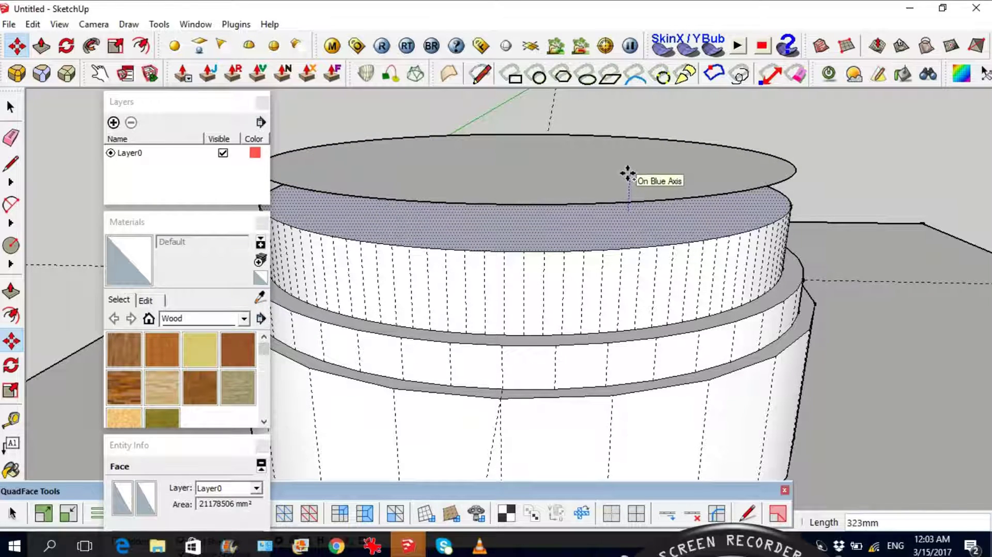
{"action": "left_click", "coordinate": [635, 103]}
- Extrude the copied circular face upward with Push/Pull to form a separate cylinder above the tiers
{"action": "scroll", "coordinate": [584, 217], "scroll_direction": "down", "scroll_amount": 5}
{"action": "key", "text": "space"}
{"action": "left_click", "coordinate": [600, 235]}
{"action": "key", "text": "p"}
{"action": "scroll", "coordinate": [597, 207], "scroll_direction": "down", "scroll_amount": 3}
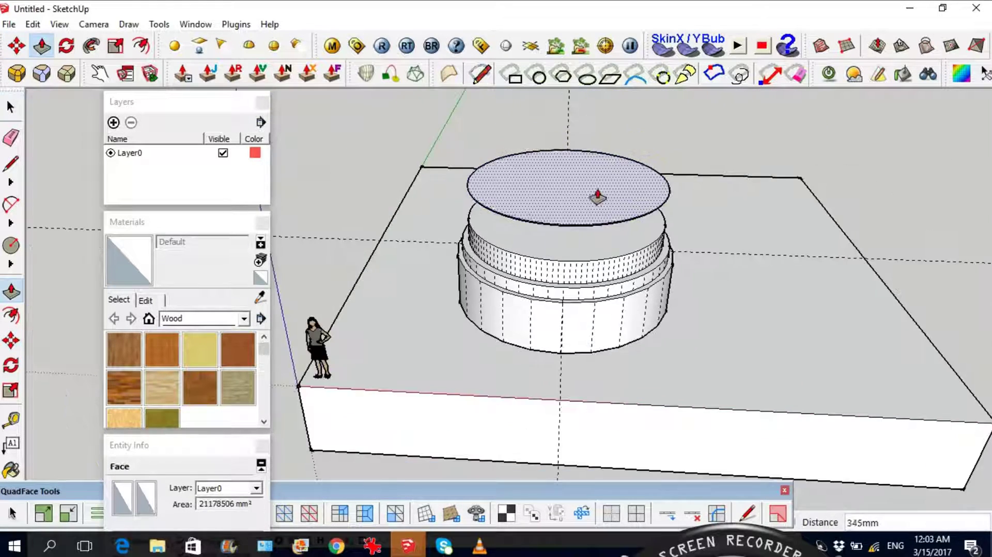
{"action": "left_click_drag", "start_coordinate": [598, 196], "coordinate": [589, 117]}
{"action": "key", "text": "space"}
- Push/Pull one side facet of the upper cylinder outward about 1757 mm to form a thin radial fin
{"action": "middle_click_drag", "start_coordinate": [627, 148], "coordinate": [556, 203]}
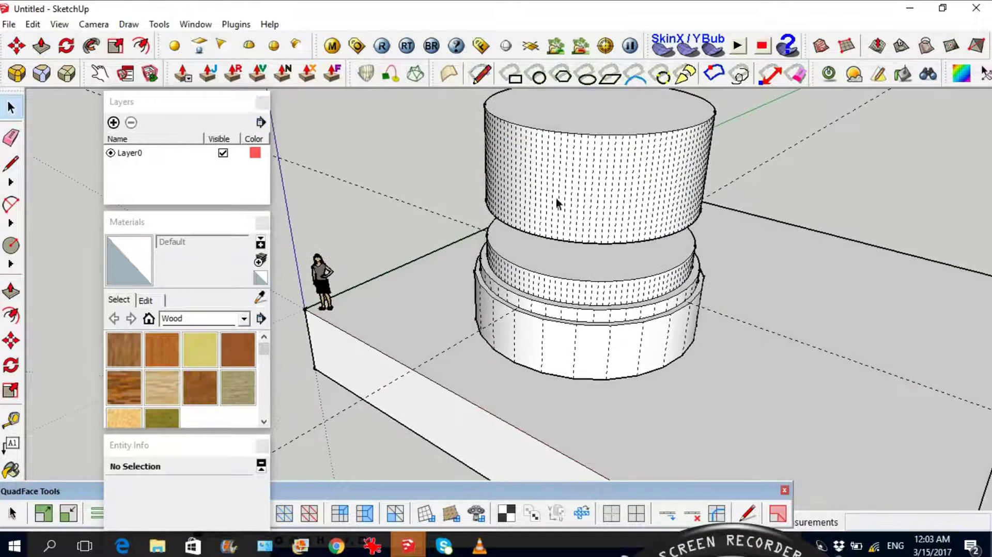
{"action": "scroll", "coordinate": [643, 137], "scroll_direction": "up", "scroll_amount": 4}
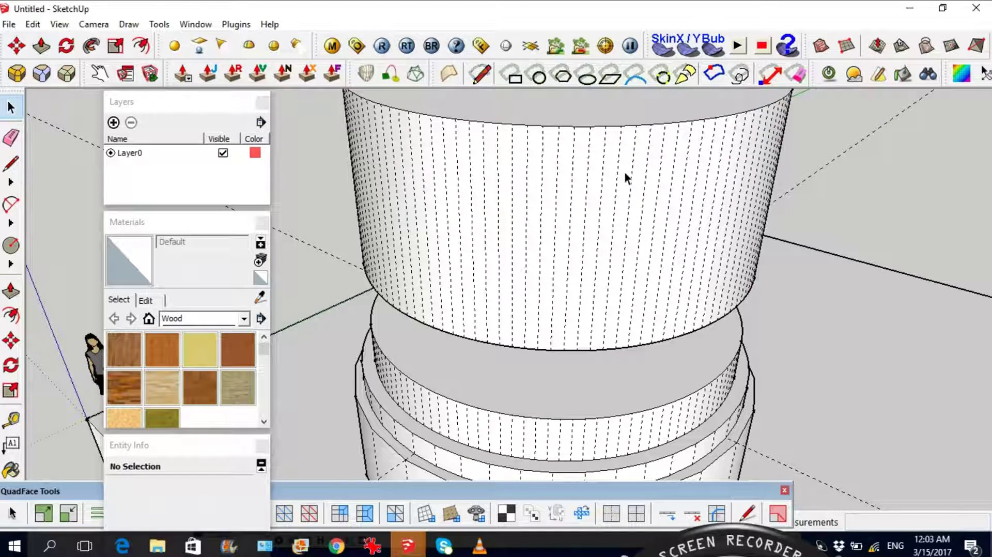
{"action": "key", "text": "p"}
{"action": "scroll", "coordinate": [631, 137], "scroll_direction": "up", "scroll_amount": 3}
{"action": "left_click", "coordinate": [630, 136]}
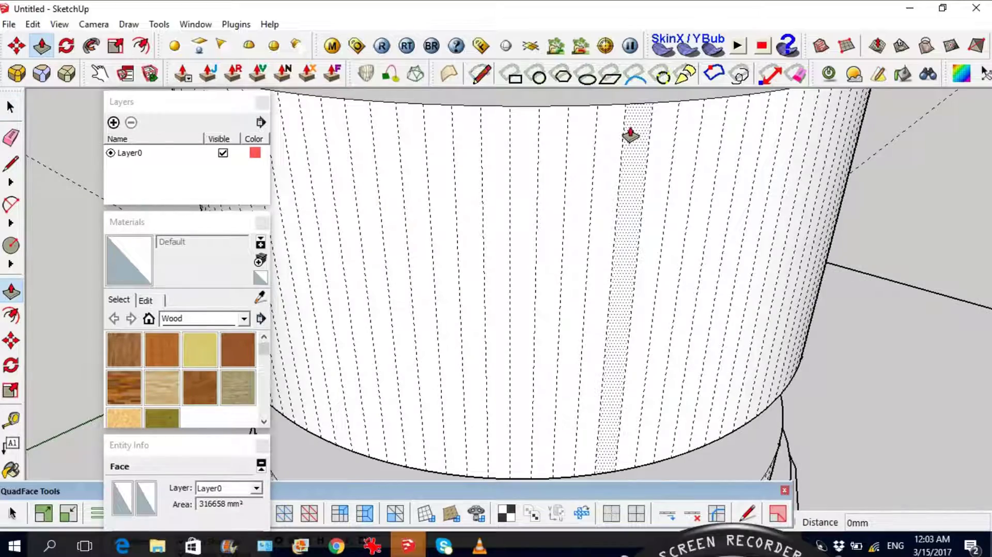
{"action": "middle_click_drag", "start_coordinate": [630, 136], "coordinate": [631, 155]}
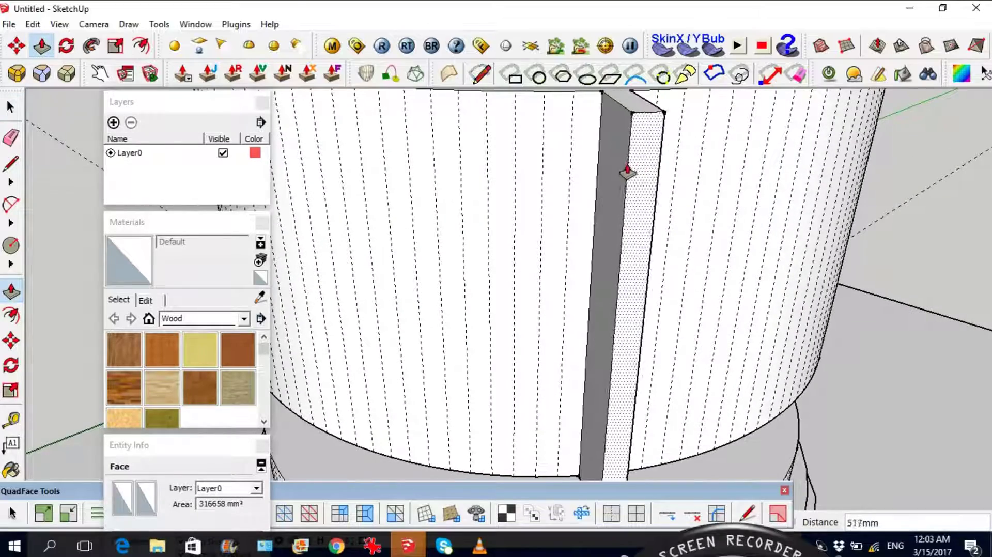
{"action": "scroll", "coordinate": [628, 171], "scroll_direction": "down", "scroll_amount": 5}
{"action": "middle_click_drag", "start_coordinate": [472, 195], "coordinate": [571, 221]}
{"action": "scroll", "coordinate": [450, 205], "scroll_direction": "up", "scroll_amount": 2}
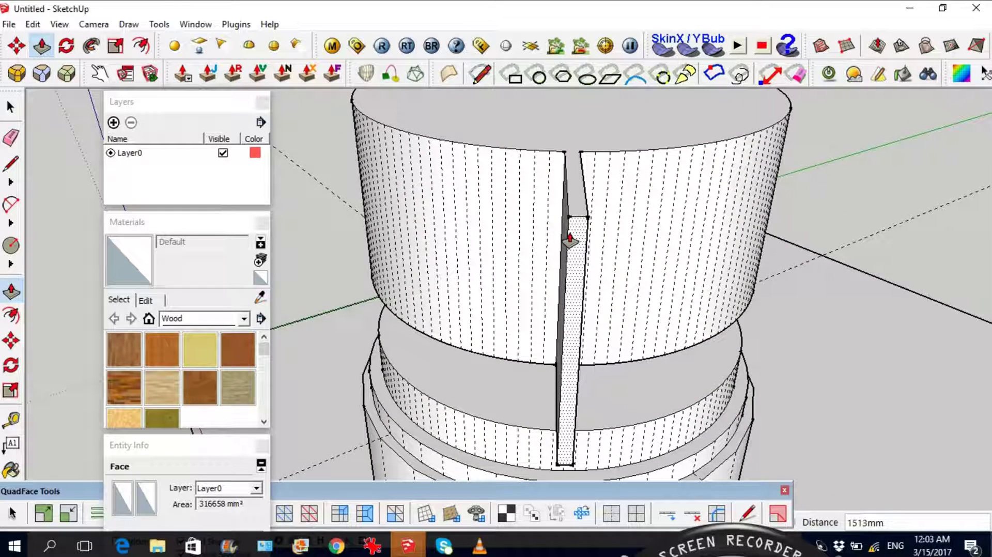
{"action": "left_click", "coordinate": [570, 247]}
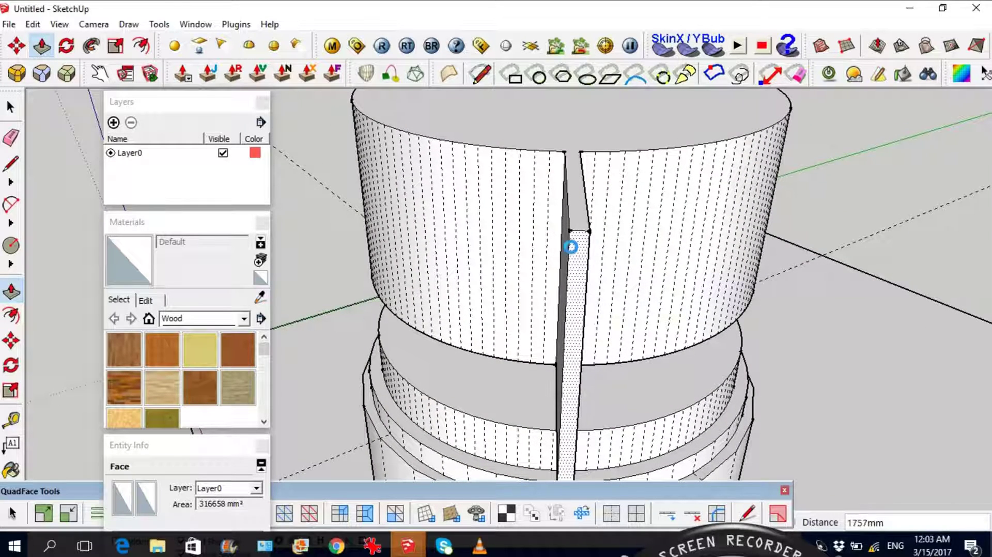
- Repeat the same Push/Pull distance on six more alternate side facets of the upper cylinder to form a row of fins
{"action": "middle_click_drag", "start_coordinate": [577, 262], "coordinate": [533, 152]}
{"action": "left_click", "coordinate": [541, 179]}
{"action": "middle_click_drag", "start_coordinate": [618, 213], "coordinate": [546, 181]}
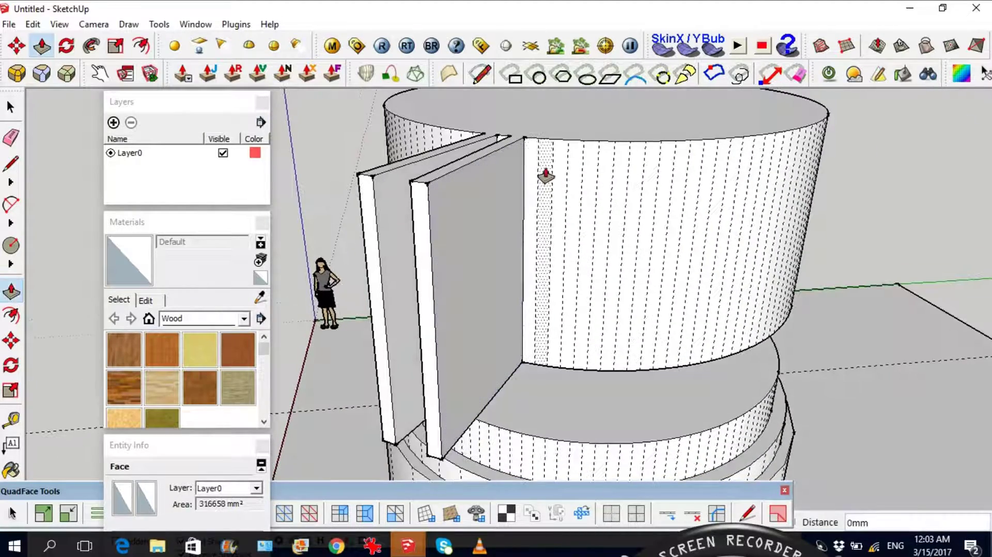
{"action": "double_click", "coordinate": [545, 176]}
{"action": "double_click", "coordinate": [564, 166]}
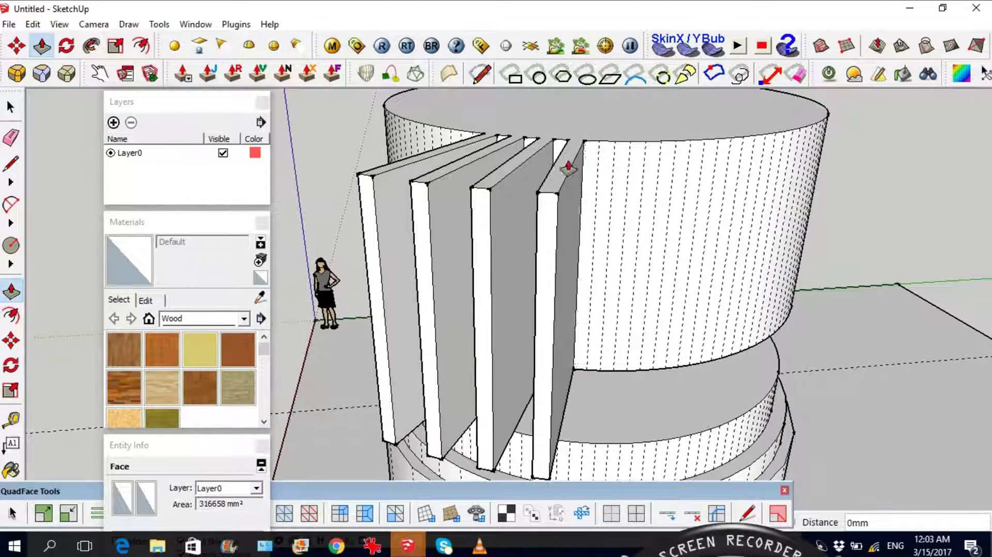
{"action": "double_click", "coordinate": [604, 165]}
{"action": "double_click", "coordinate": [631, 166]}
{"action": "double_click", "coordinate": [667, 160]}
- Examine the row of fins and the plain facets beside them along the upper cylinder's top rim
{"action": "middle_click_drag", "start_coordinate": [668, 159], "coordinate": [511, 212]}
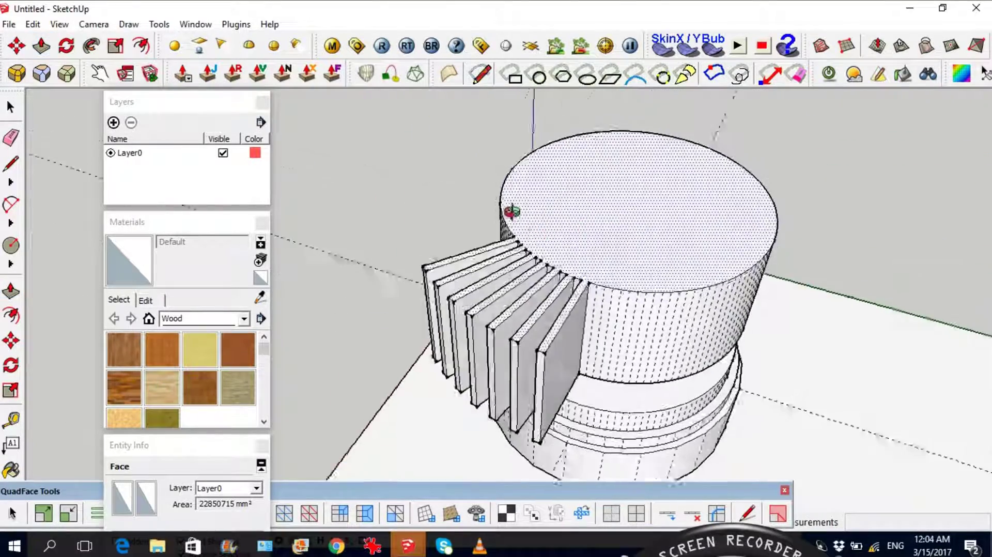
{"action": "scroll", "coordinate": [565, 299], "scroll_direction": "up", "scroll_amount": 5}
{"action": "key", "text": "p"}
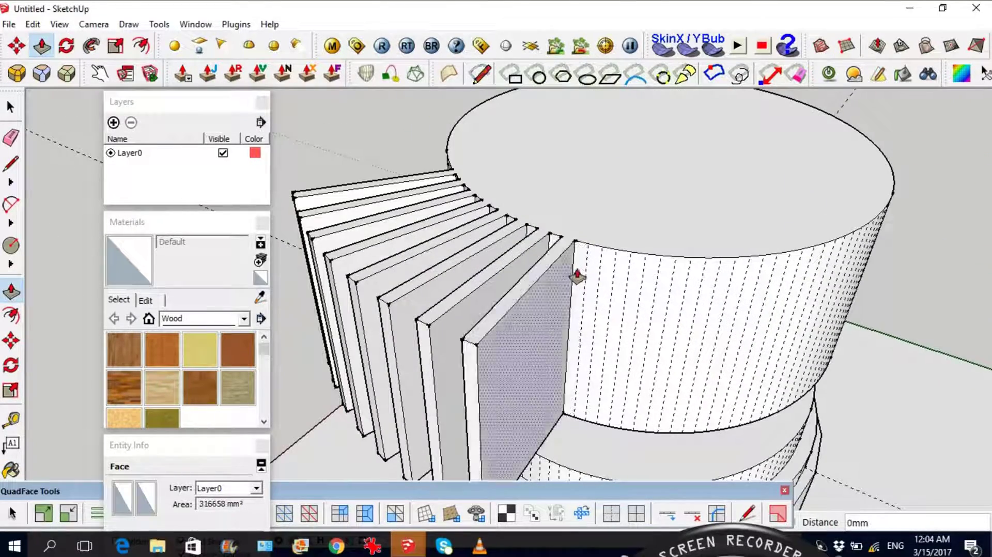
{"action": "scroll", "coordinate": [513, 187], "scroll_direction": "down", "scroll_amount": 3}
{"action": "scroll", "coordinate": [593, 276], "scroll_direction": "up", "scroll_amount": 4}
{"action": "middle_click_drag", "start_coordinate": [593, 276], "coordinate": [624, 170]}
{"action": "scroll", "coordinate": [612, 149], "scroll_direction": "up", "scroll_amount": 3}
{"action": "scroll", "coordinate": [617, 151], "scroll_direction": "up", "scroll_amount": 1}
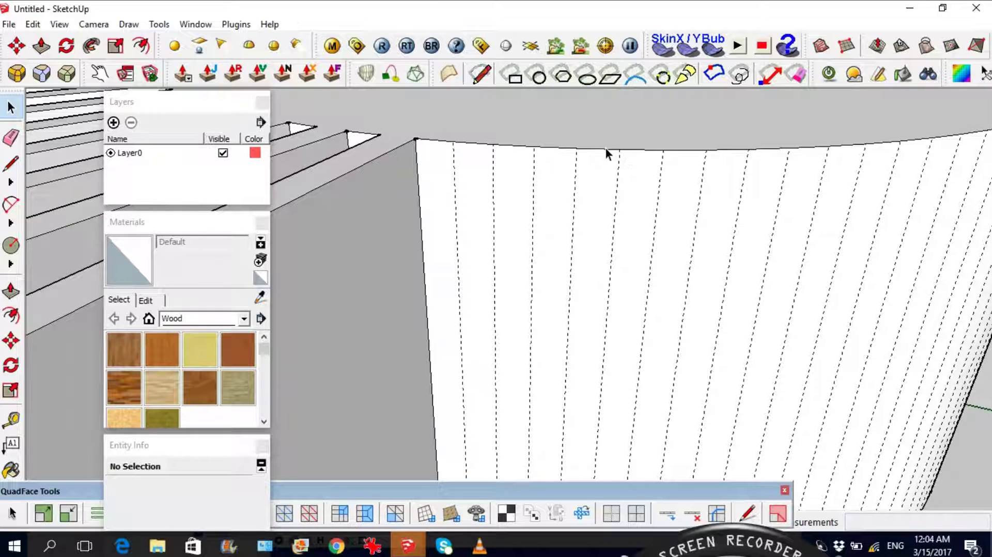
{"action": "scroll", "coordinate": [606, 147], "scroll_direction": "up", "scroll_amount": 2}
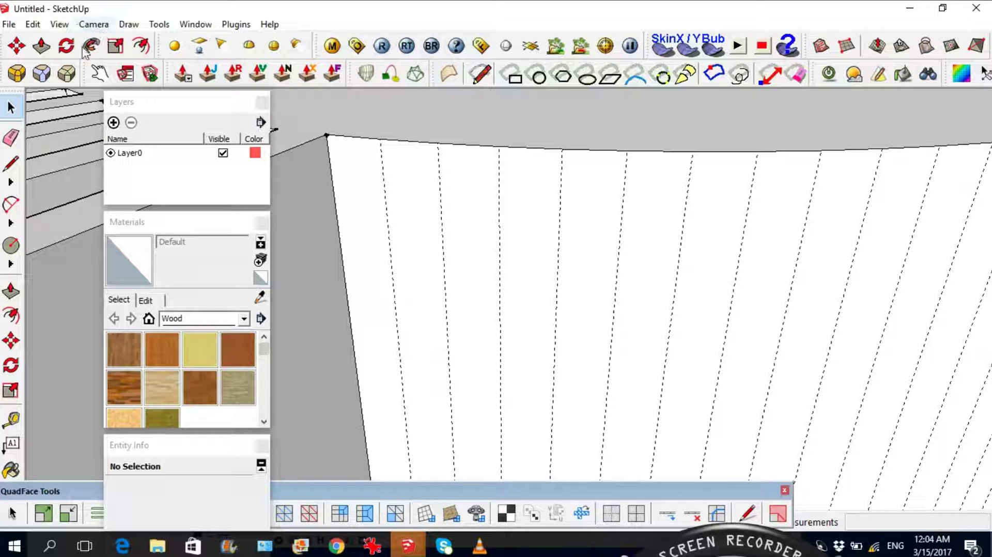
- Review the list of available toolbars, including the Dynamic Components and Edit entries, and close it with their settings kept
{"action": "left_click", "coordinate": [60, 27]}
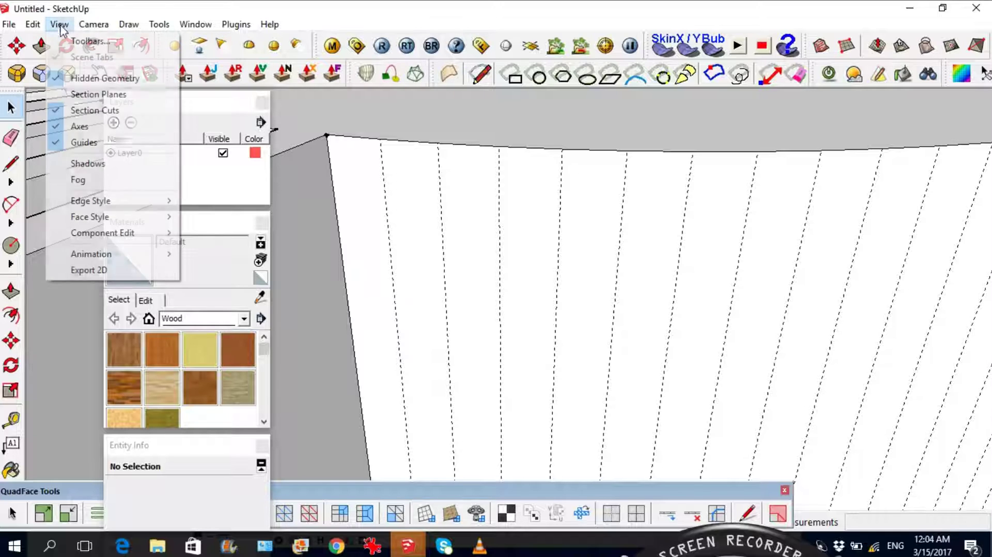
{"action": "left_click", "coordinate": [90, 41]}
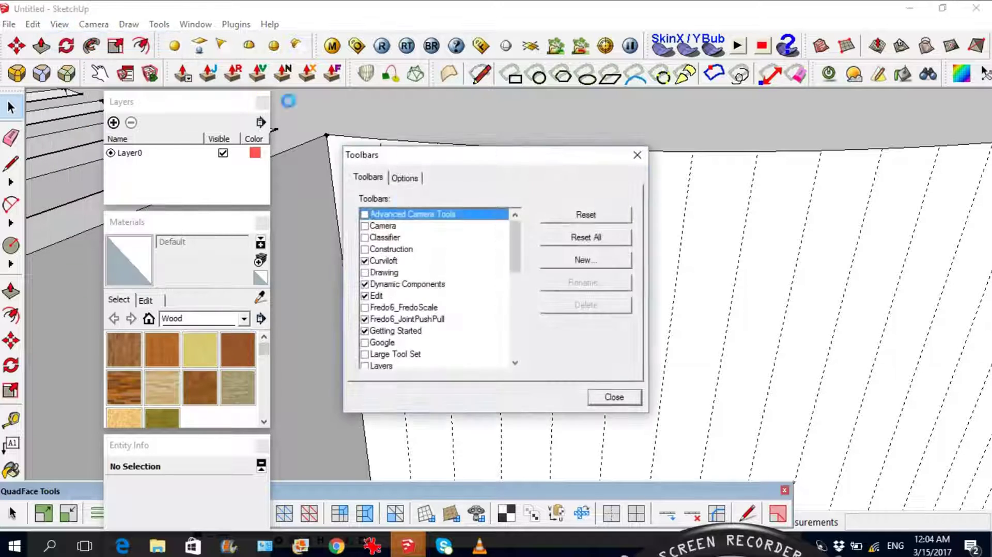
{"action": "mouse_move", "coordinate": [515, 243]}
{"action": "left_mouse_down"}
{"action": "mouse_move", "coordinate": [496, 325]}
{"action": "mouse_move", "coordinate": [502, 262]}
{"action": "mouse_move", "coordinate": [356, 257]}
{"action": "left_mouse_up"}
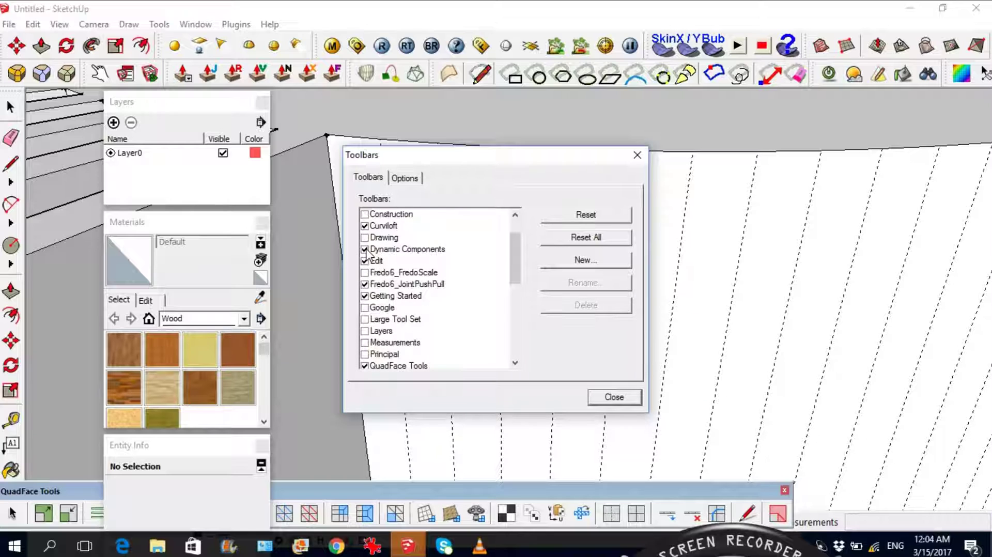
{"action": "left_click", "coordinate": [367, 251]}
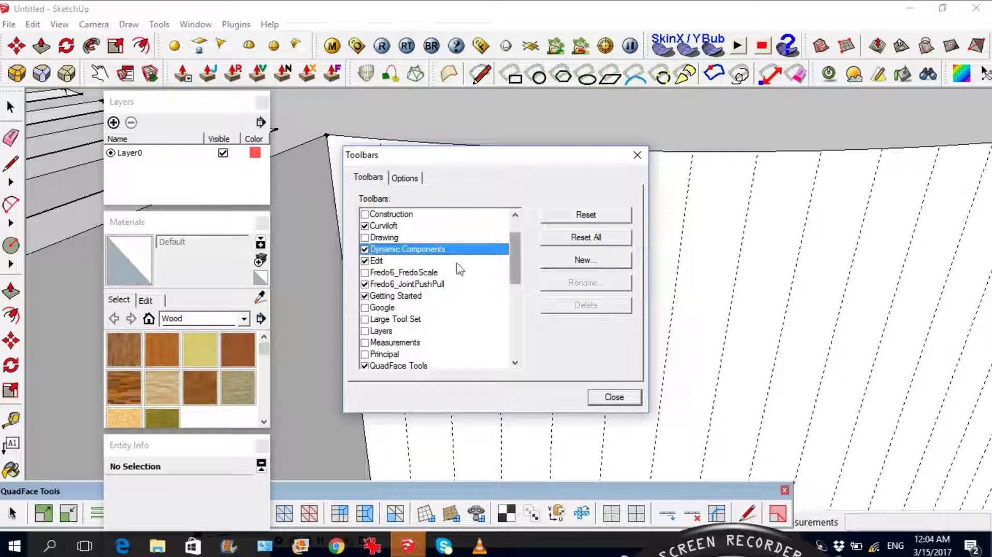
{"action": "left_click", "coordinate": [368, 262]}
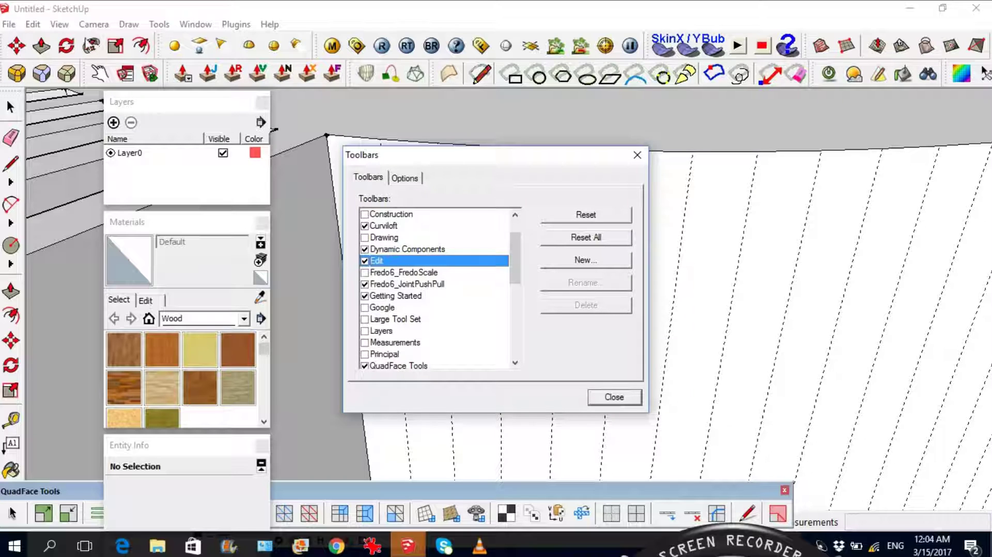
{"action": "left_click", "coordinate": [614, 397]}
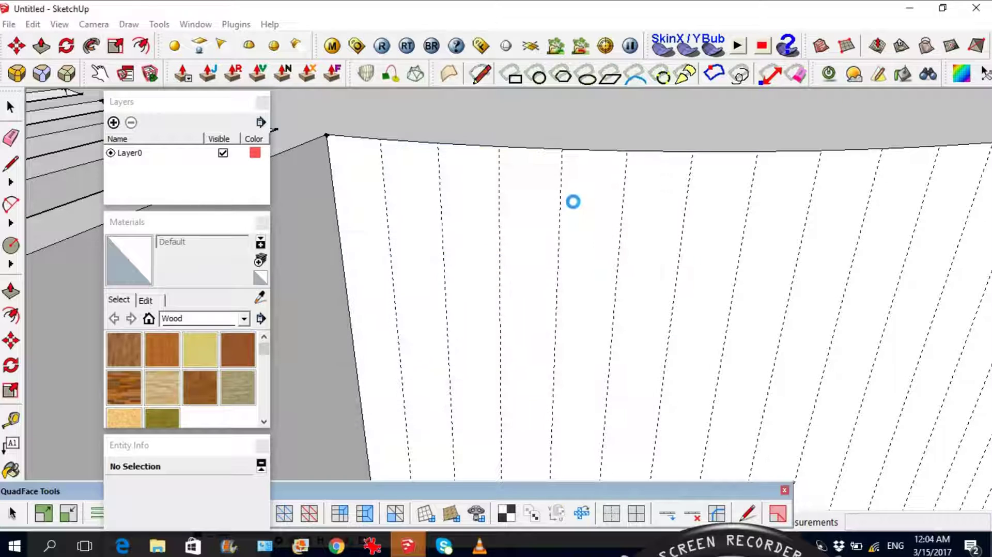
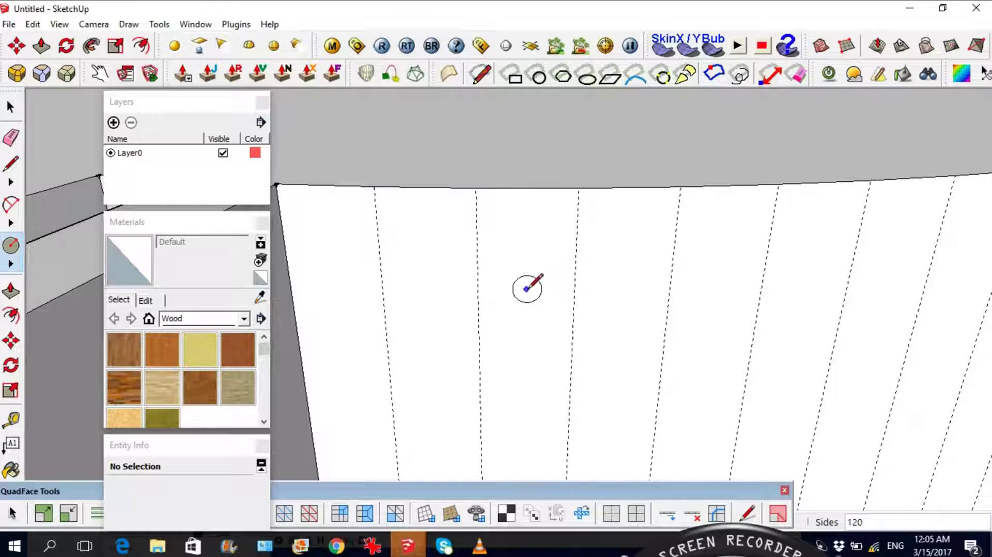
- Draw a 120-sided circle of about 60 mm radius on one plain facet near the upper cylinder's top rim
{"action": "left_click", "coordinate": [525, 293]}
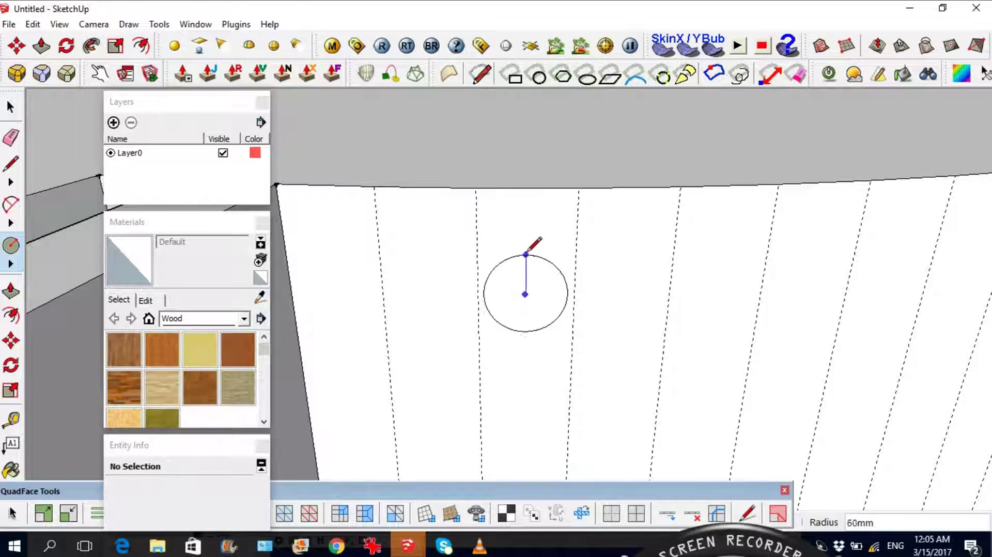
{"action": "key", "text": "space"}
{"action": "key", "text": "l"}
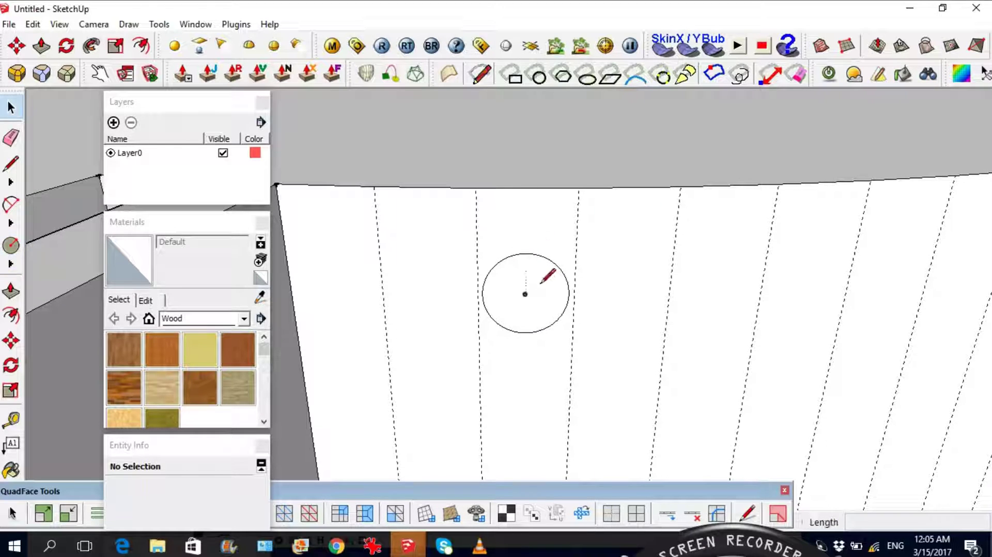
{"action": "left_click", "coordinate": [525, 293]}
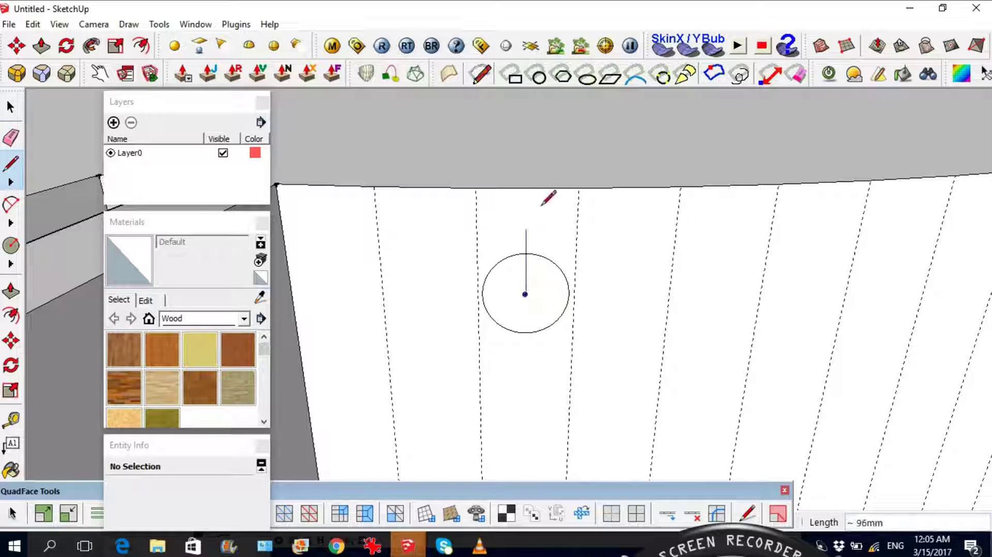
{"action": "middle_click_drag", "start_coordinate": [543, 199], "coordinate": [537, 276]}
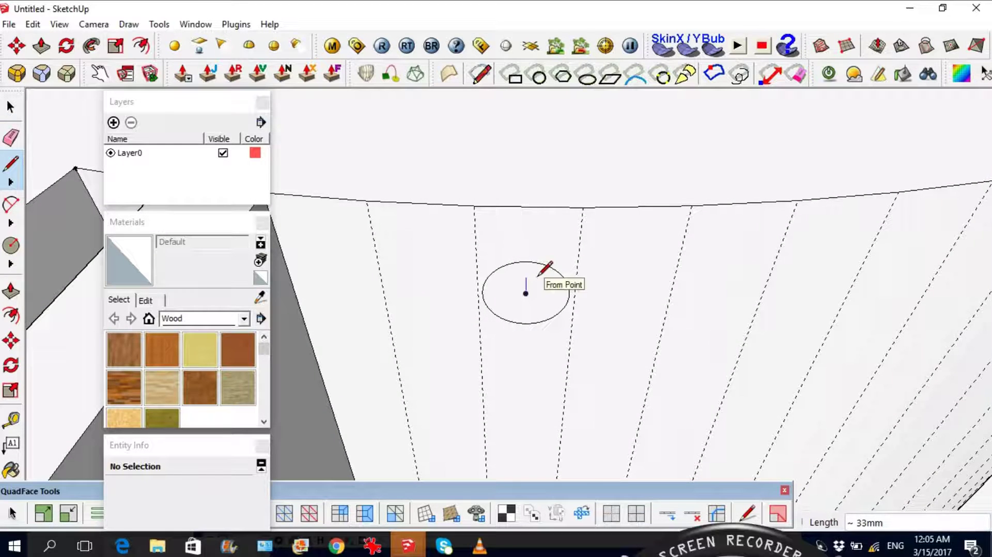
{"action": "middle_click_drag", "start_coordinate": [538, 210], "coordinate": [490, 288]}
{"action": "mouse_move", "coordinate": [558, 268]}
{"action": "middle_mouse_down"}
{"action": "mouse_move", "coordinate": [383, 338]}
{"action": "mouse_move", "coordinate": [518, 344]}
{"action": "mouse_move", "coordinate": [609, 269]}
{"action": "mouse_move", "coordinate": [620, 272]}
{"action": "mouse_move", "coordinate": [611, 199]}
{"action": "mouse_move", "coordinate": [584, 192]}
{"action": "mouse_move", "coordinate": [632, 194]}
{"action": "middle_mouse_up"}
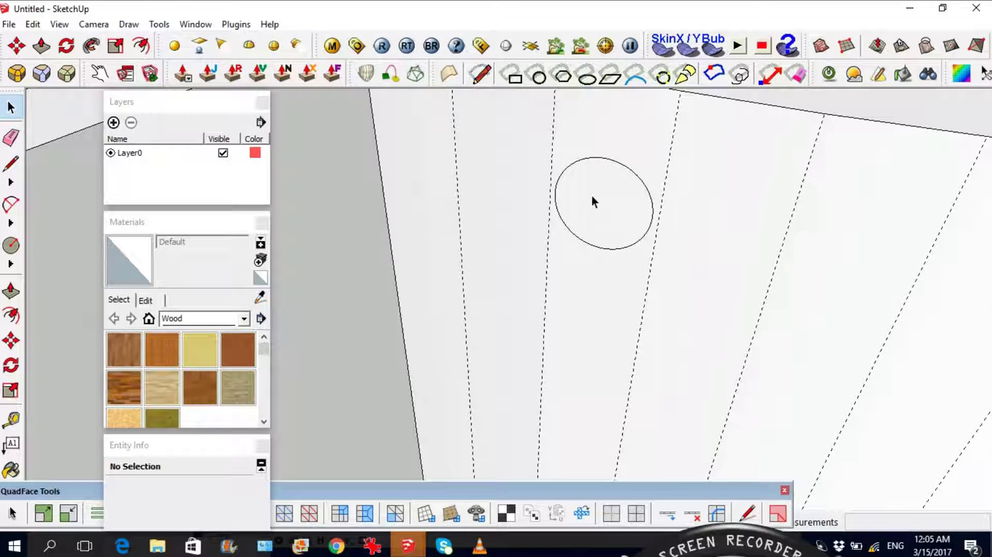
- Place a guide line along the top edge of the facet that carries the circle
{"action": "scroll", "coordinate": [628, 212], "scroll_direction": "down", "scroll_amount": 3}
{"action": "middle_click_drag", "start_coordinate": [624, 238], "coordinate": [678, 257]}
{"action": "scroll", "coordinate": [645, 146], "scroll_direction": "up", "scroll_amount": 1}
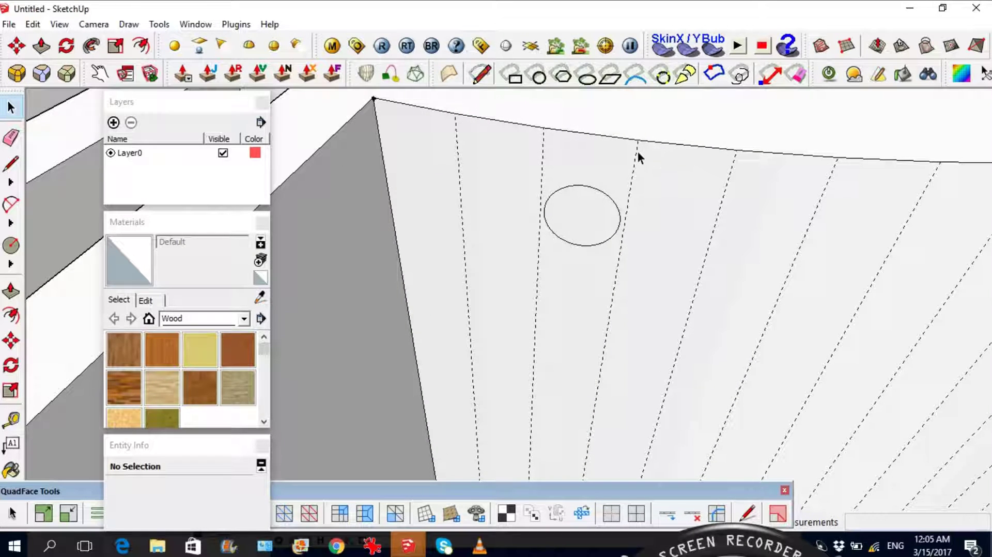
{"action": "scroll", "coordinate": [630, 154], "scroll_direction": "up", "scroll_amount": 2}
{"action": "key", "text": "t"}
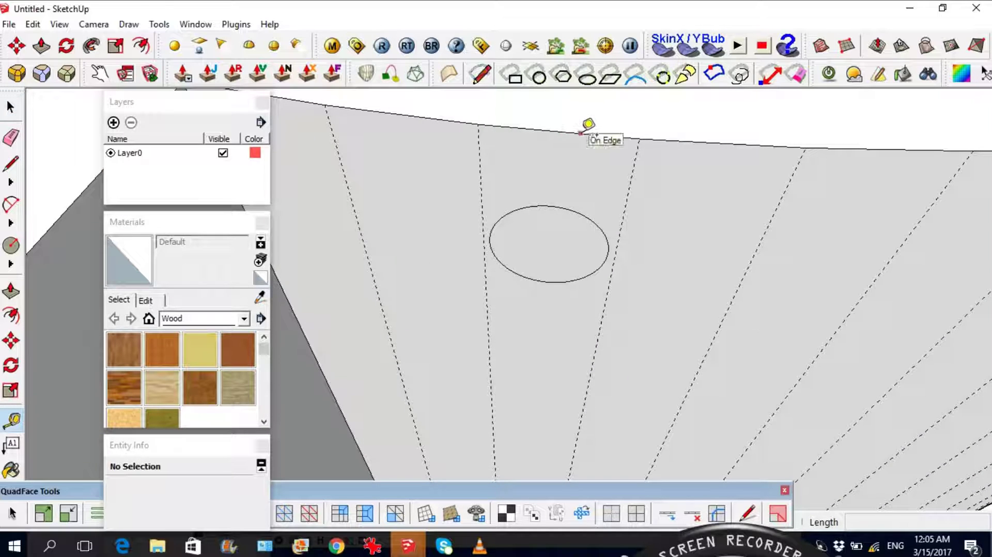
{"action": "left_click", "coordinate": [582, 133]}
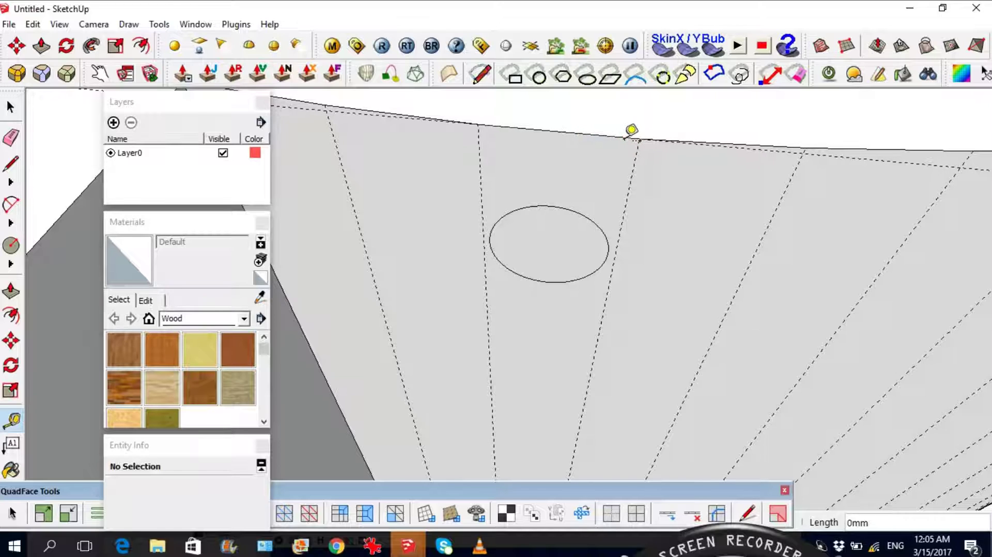
{"action": "key", "text": "space"}
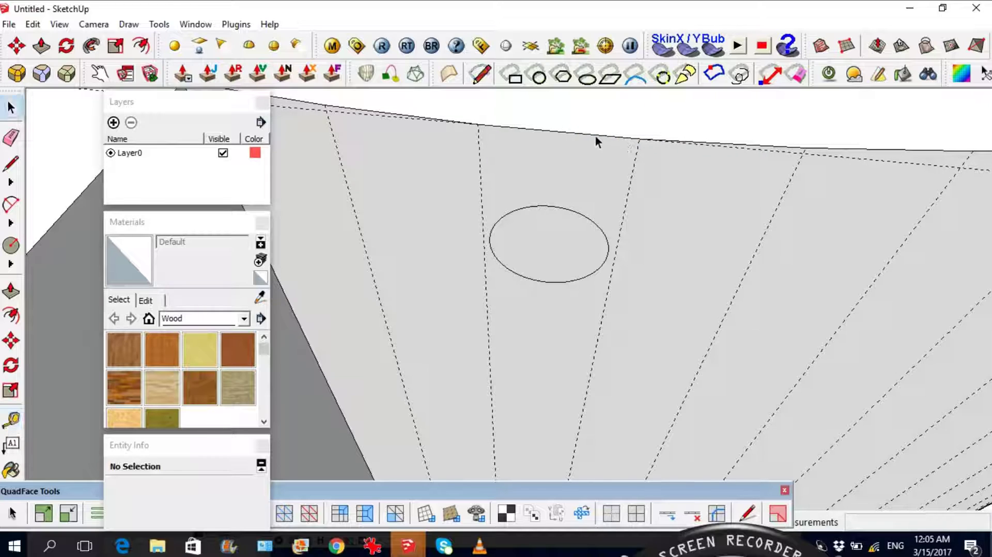
- Rotate the guide about the point on the facet's top edge above the circle's centre so it projects outward from the facet
{"action": "left_click", "coordinate": [781, 151]}
{"action": "key", "text": "q"}
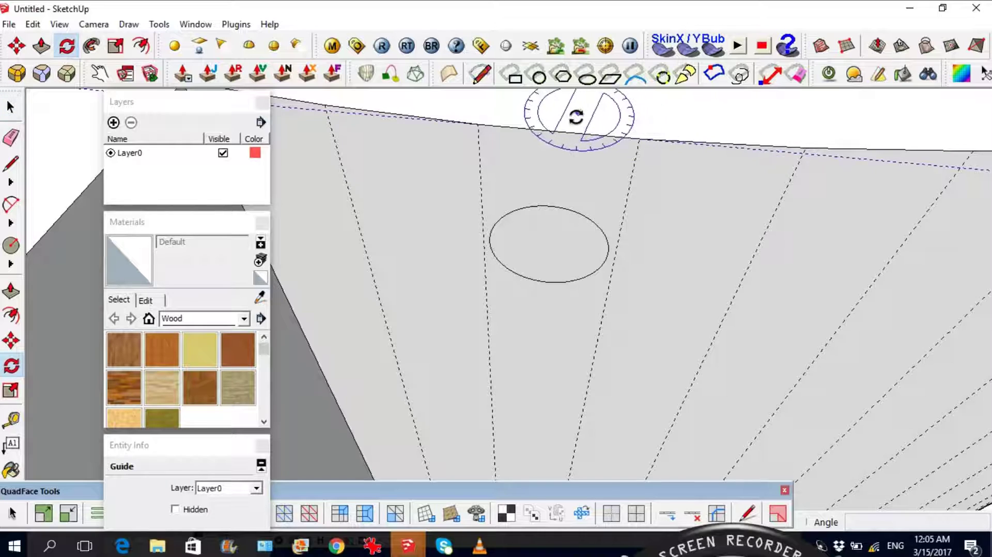
{"action": "scroll", "coordinate": [572, 116], "scroll_direction": "up", "scroll_amount": 2}
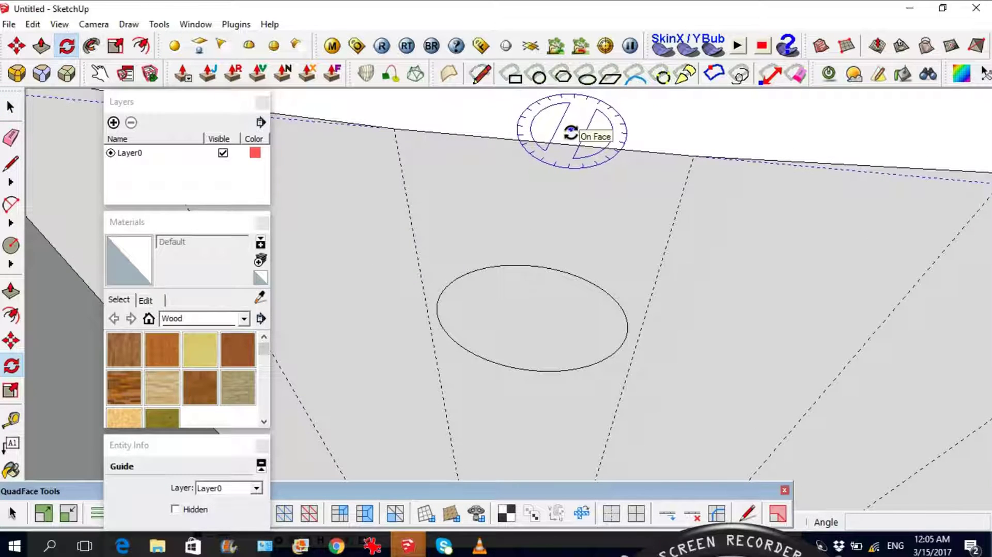
{"action": "middle_click_drag", "start_coordinate": [714, 130], "coordinate": [625, 129]}
{"action": "middle_click_drag", "start_coordinate": [691, 137], "coordinate": [641, 140]}
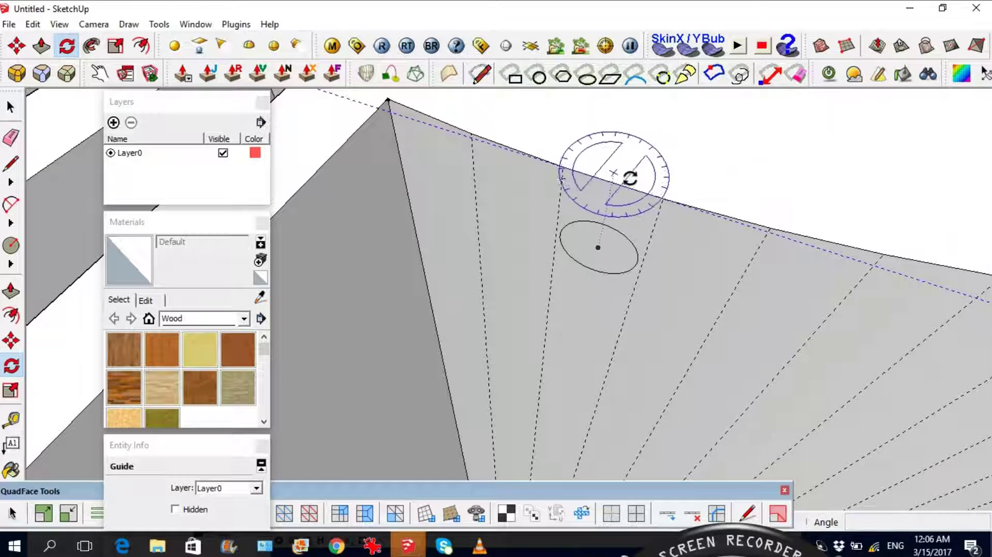
{"action": "scroll", "coordinate": [611, 183], "scroll_direction": "up", "scroll_amount": 2}
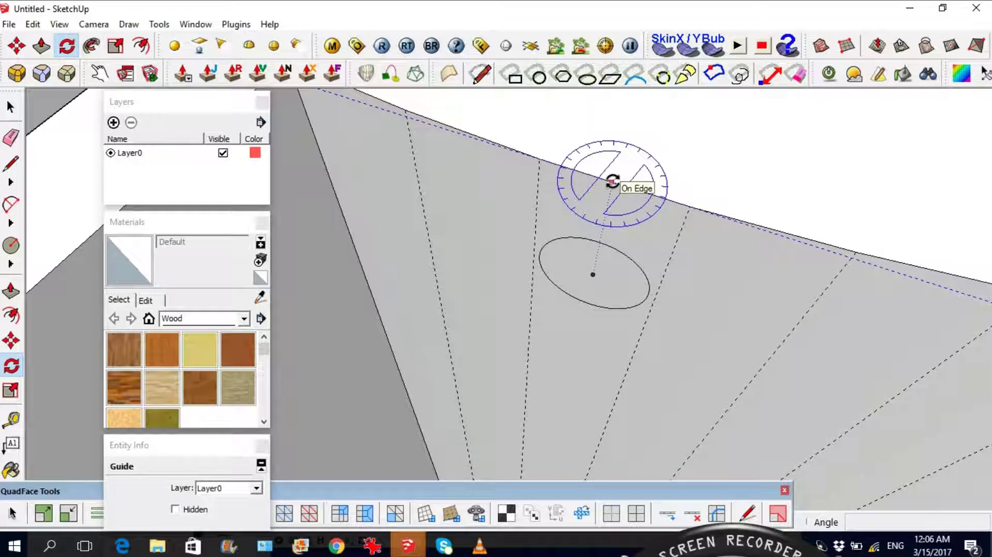
{"action": "left_click", "coordinate": [612, 181]}
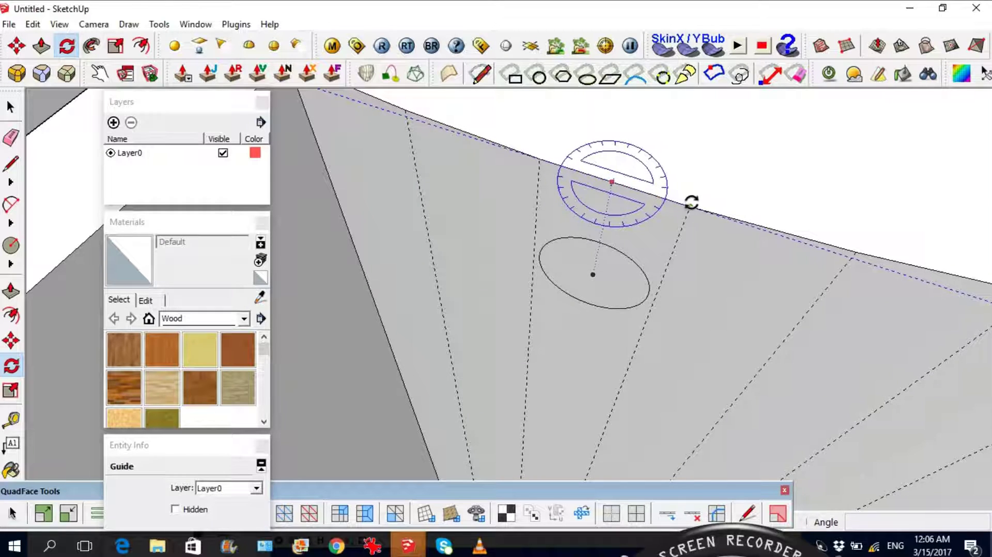
{"action": "left_click", "coordinate": [690, 206]}
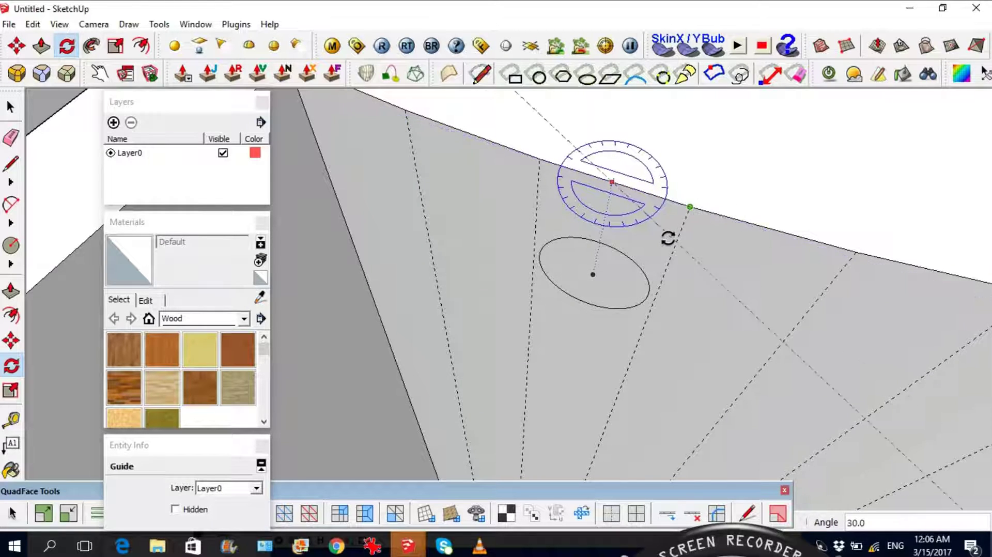
{"action": "left_click", "coordinate": [668, 239]}
{"action": "key", "text": "space"}
{"action": "middle_click_drag", "start_coordinate": [667, 235], "coordinate": [656, 205]}
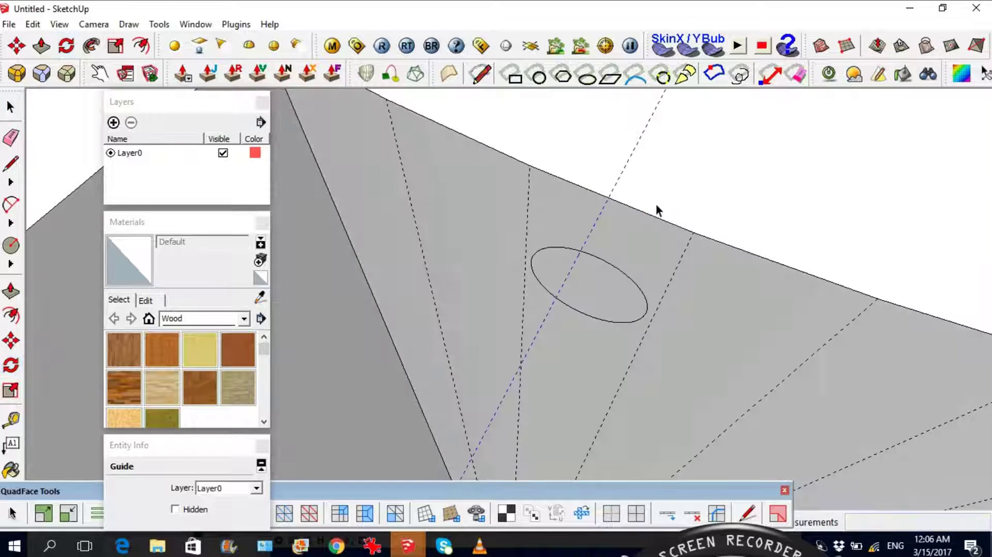
{"action": "mouse_move", "coordinate": [632, 265]}
{"action": "middle_mouse_down"}
{"action": "mouse_move", "coordinate": [636, 189]}
{"action": "mouse_move", "coordinate": [625, 183]}
{"action": "middle_mouse_up"}
{"action": "key", "text": "l"}
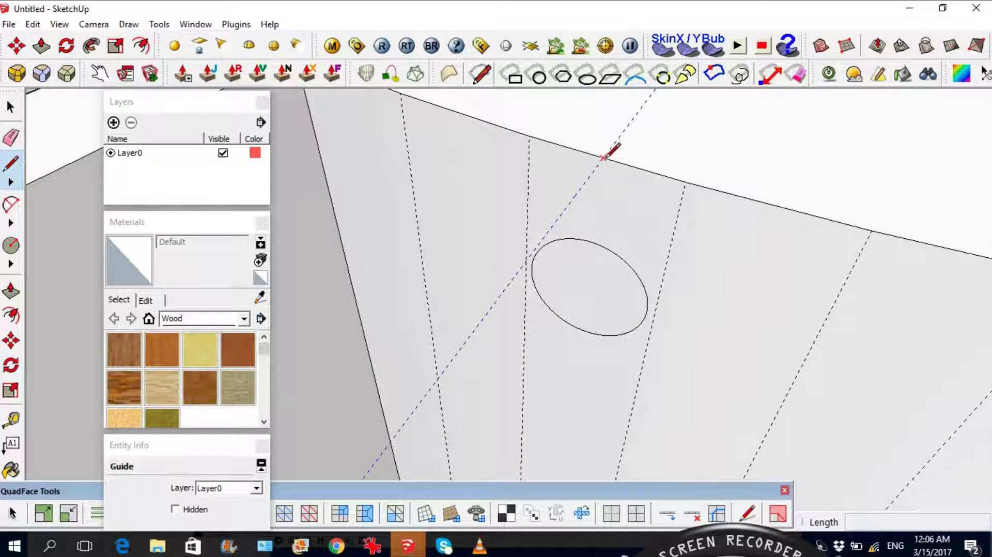
{"action": "left_click", "coordinate": [603, 158]}
{"action": "scroll", "coordinate": [603, 157], "scroll_direction": "down", "scroll_amount": 3}
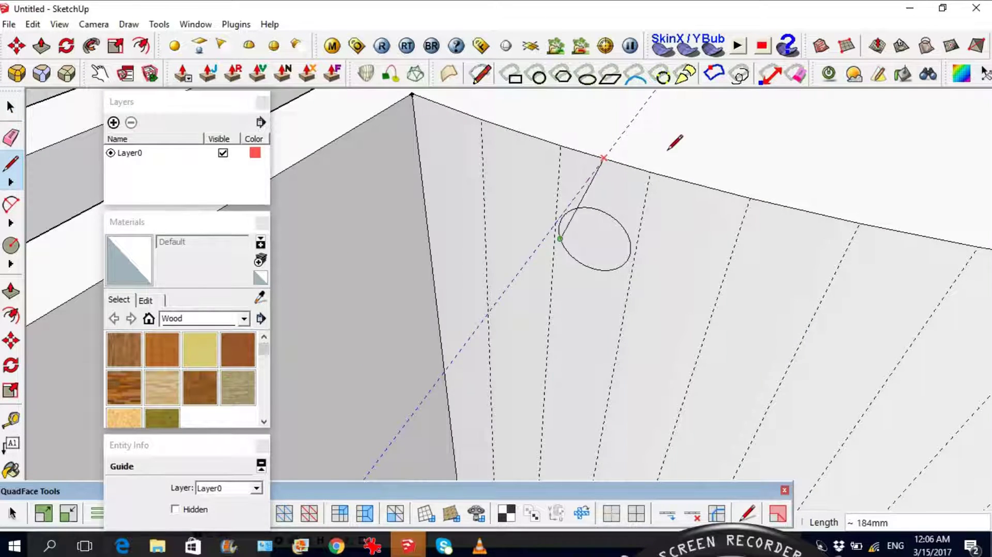
{"action": "scroll", "coordinate": [631, 173], "scroll_direction": "down", "scroll_amount": 5}
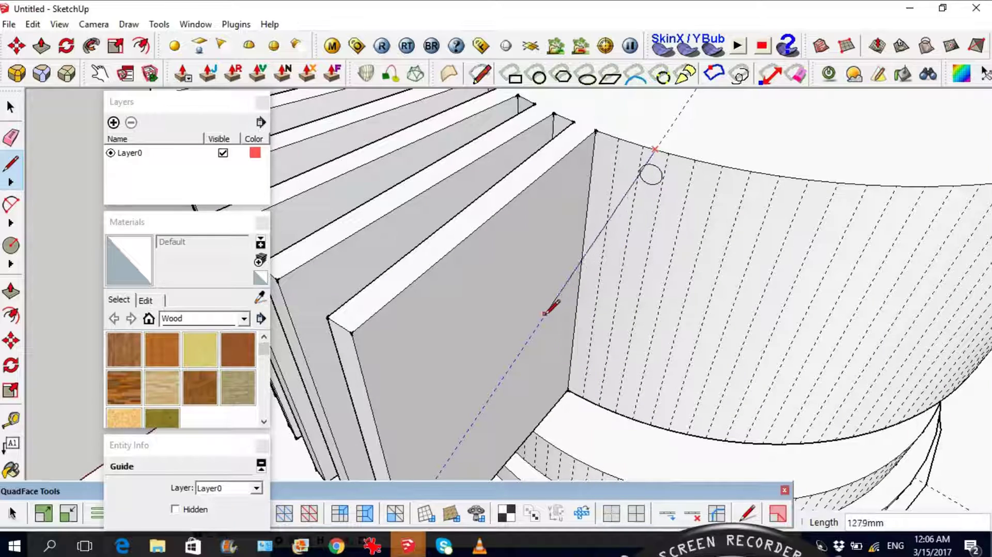
{"action": "key", "text": "space"}
- Move the guide about 163 mm from the facet's top edge down to the circle's centre
{"action": "scroll", "coordinate": [617, 217], "scroll_direction": "up", "scroll_amount": 5}
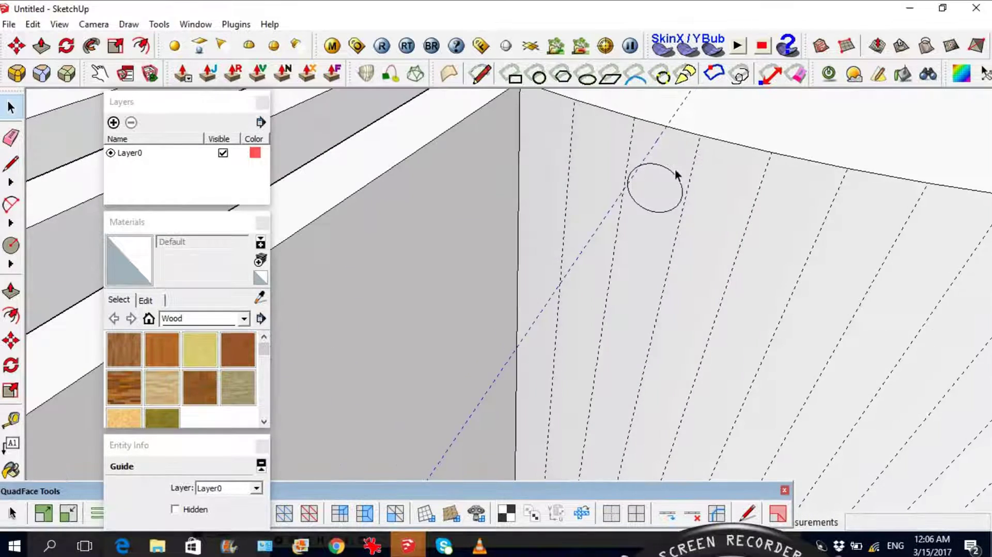
{"action": "scroll", "coordinate": [672, 155], "scroll_direction": "up", "scroll_amount": 3}
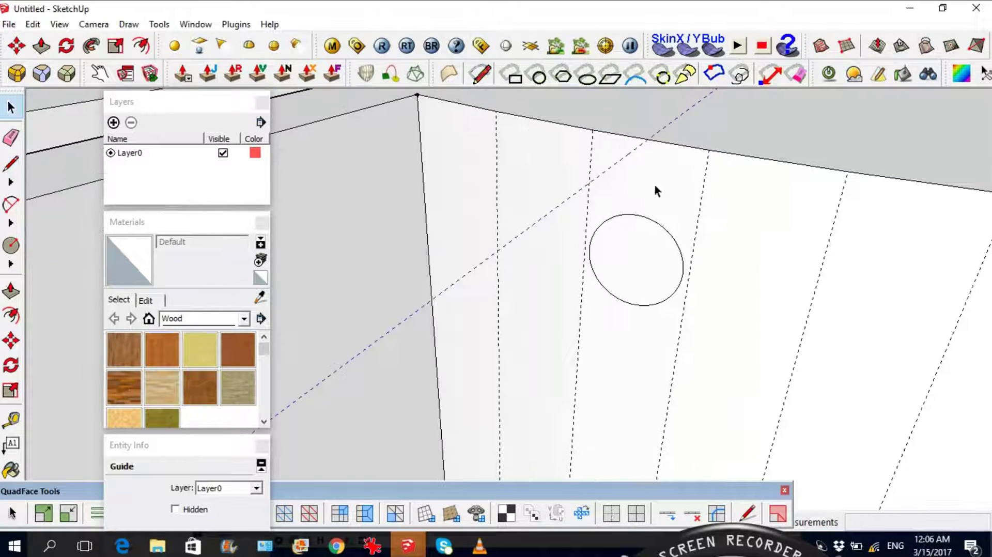
{"action": "left_click", "coordinate": [634, 256]}
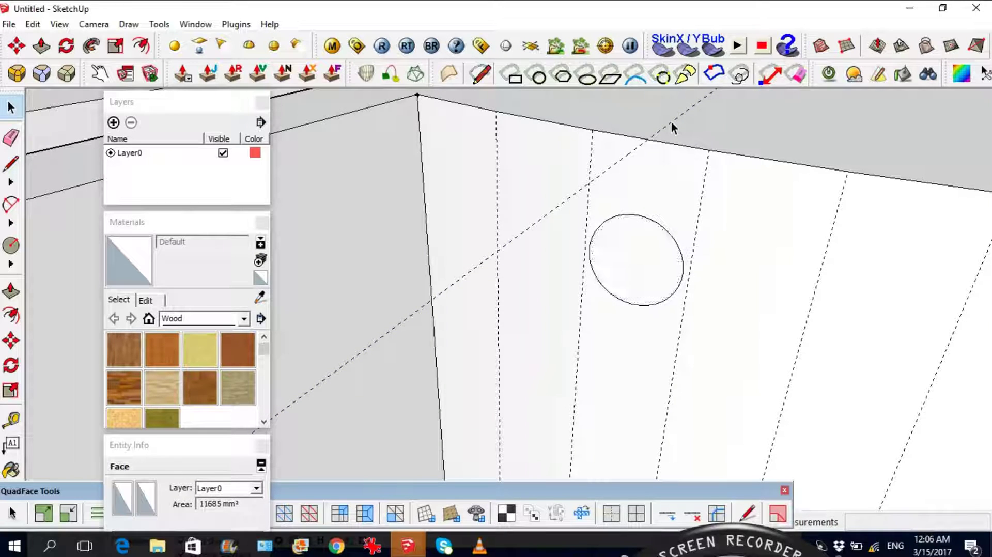
{"action": "key", "text": "m"}
{"action": "left_click", "coordinate": [667, 121]}
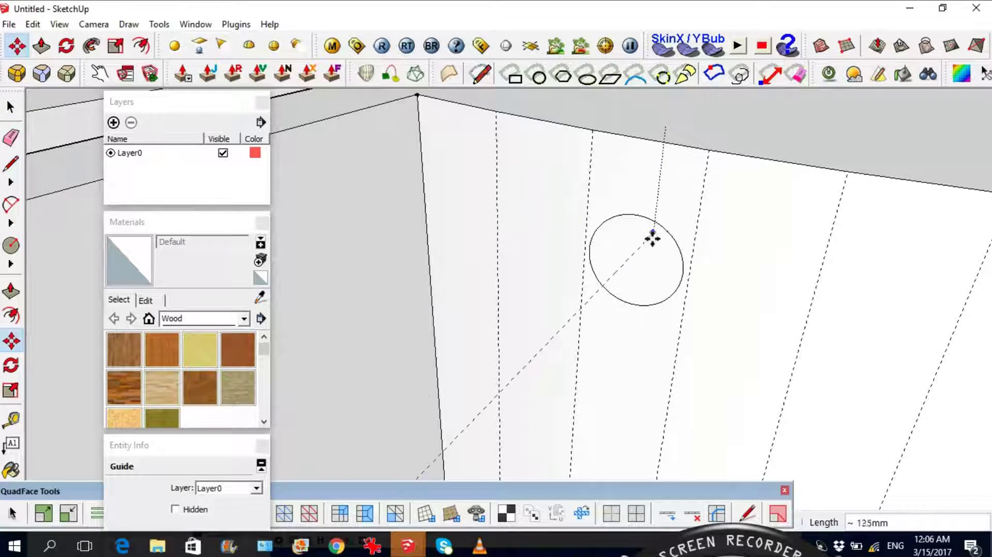
{"action": "scroll", "coordinate": [650, 266], "scroll_direction": "up", "scroll_amount": 3}
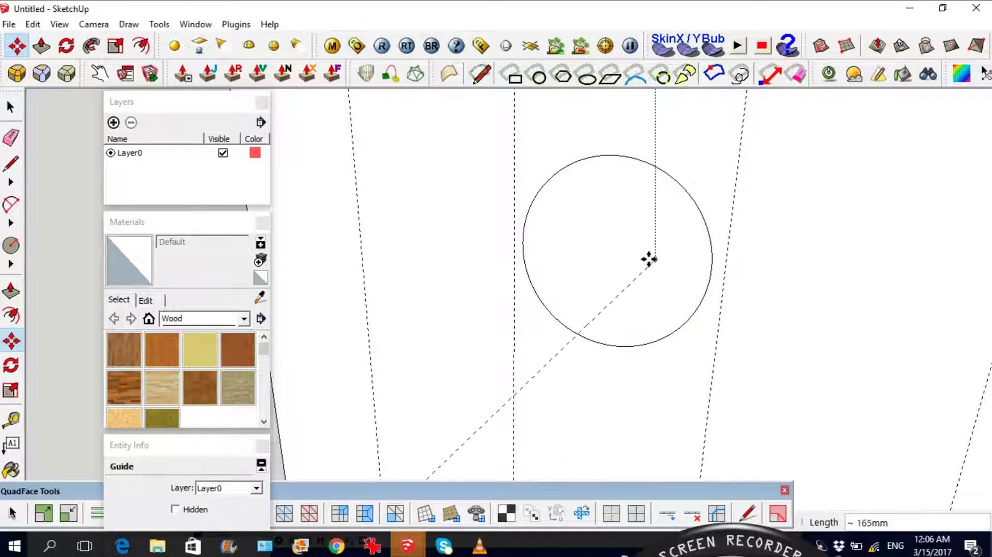
{"action": "left_click", "coordinate": [610, 257]}
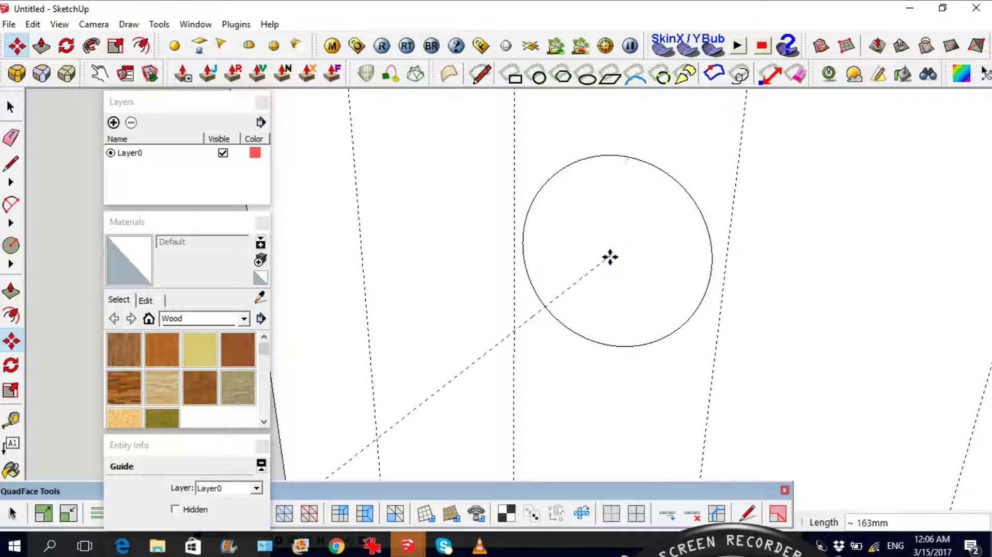
- Draw a line outward from the circle's centre along the guide, past the neighbouring fin's inner edge
{"action": "key", "text": "l"}
{"action": "left_click", "coordinate": [611, 254]}
{"action": "middle_click_drag", "start_coordinate": [649, 190], "coordinate": [631, 133]}
{"action": "scroll", "coordinate": [644, 116], "scroll_direction": "down", "scroll_amount": 2}
{"action": "middle_click_drag", "start_coordinate": [641, 222], "coordinate": [526, 252]}
{"action": "left_click", "coordinate": [509, 276]}
- Draw a second, shorter line from the first line's outer end, turning off the guide to form a corner
{"action": "scroll", "coordinate": [509, 278], "scroll_direction": "up", "scroll_amount": 3}
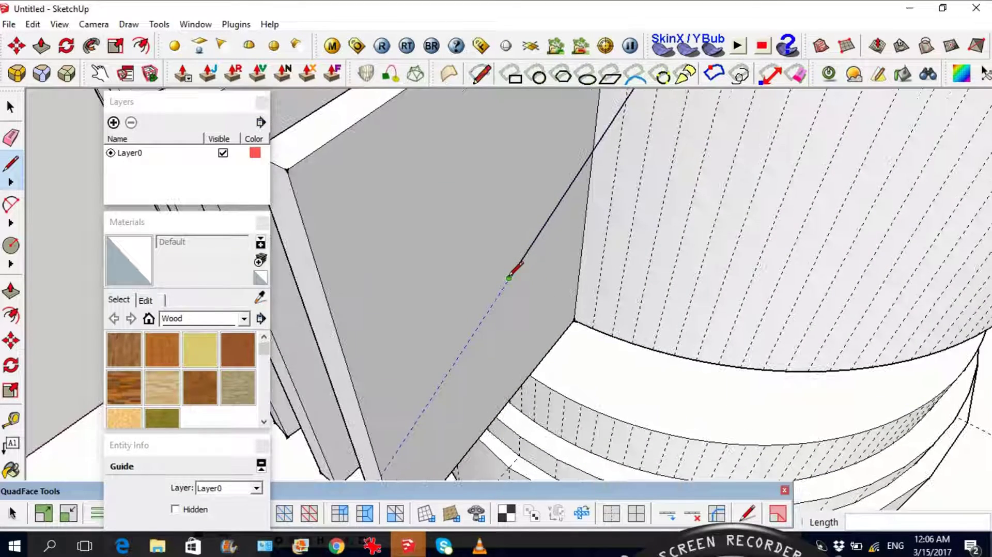
{"action": "scroll", "coordinate": [509, 277], "scroll_direction": "up", "scroll_amount": 1}
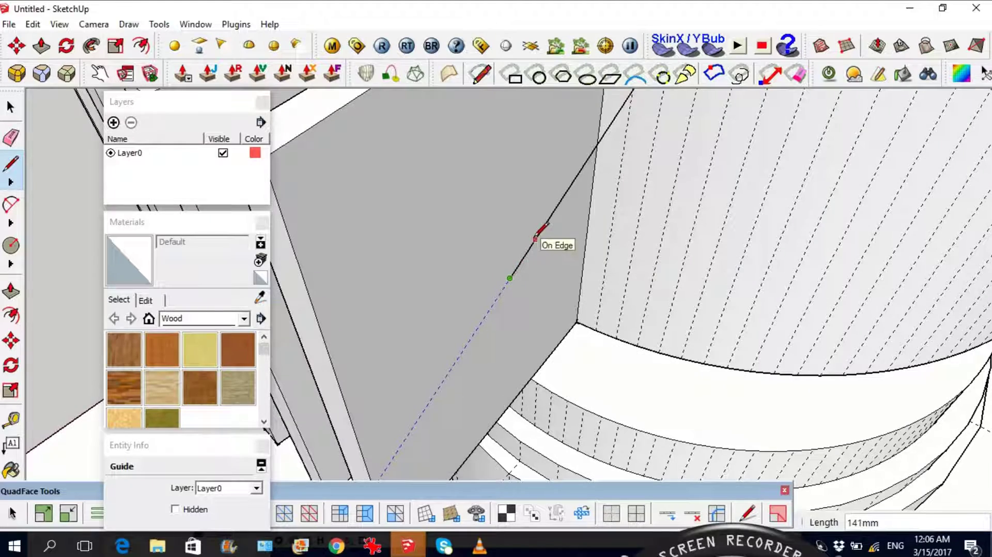
{"action": "scroll", "coordinate": [536, 239], "scroll_direction": "up", "scroll_amount": 1}
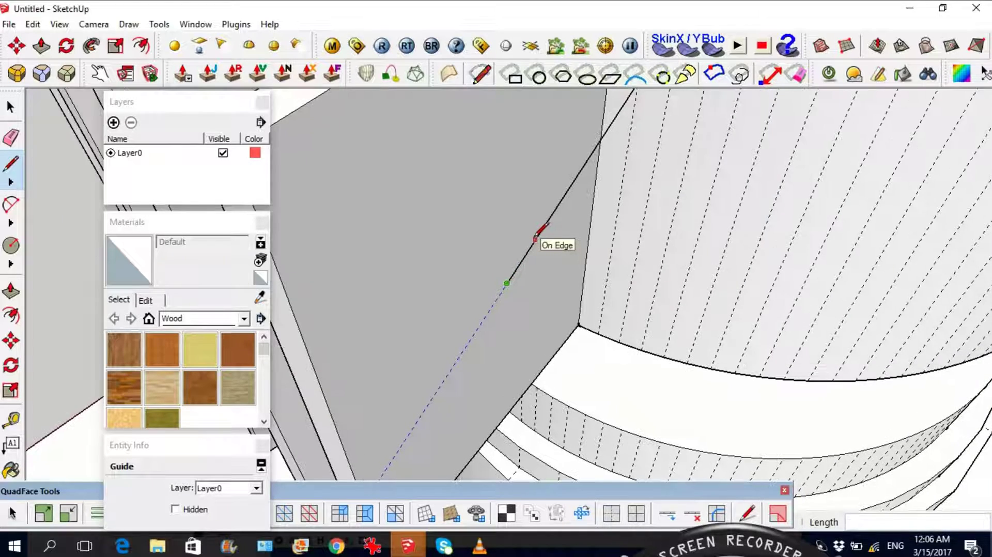
{"action": "scroll", "coordinate": [536, 238], "scroll_direction": "up", "scroll_amount": 1}
{"action": "scroll", "coordinate": [525, 222], "scroll_direction": "down", "scroll_amount": 2}
{"action": "scroll", "coordinate": [500, 259], "scroll_direction": "up", "scroll_amount": 2}
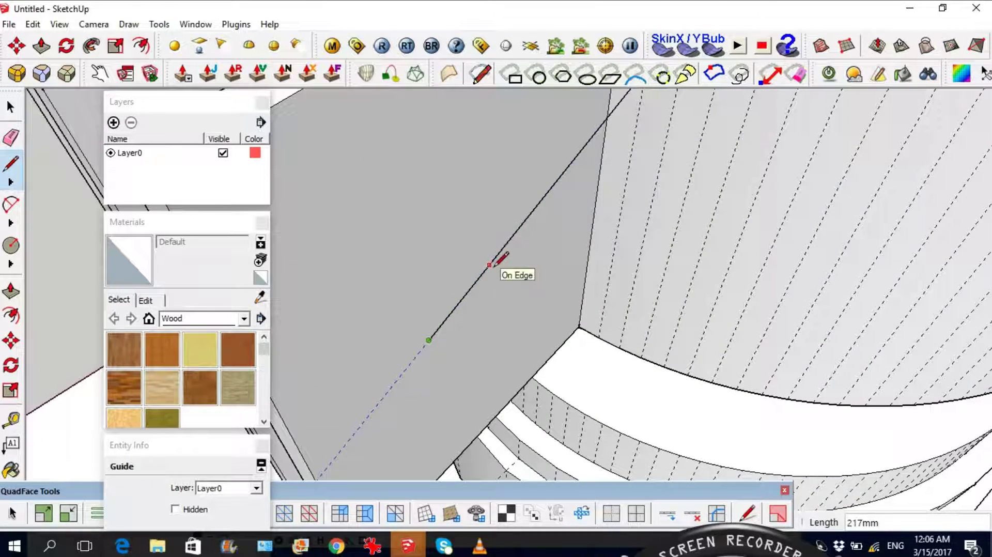
{"action": "scroll", "coordinate": [487, 266], "scroll_direction": "down", "scroll_amount": 1}
{"action": "scroll", "coordinate": [476, 261], "scroll_direction": "up", "scroll_amount": 1}
{"action": "scroll", "coordinate": [478, 280], "scroll_direction": "up", "scroll_amount": 1}
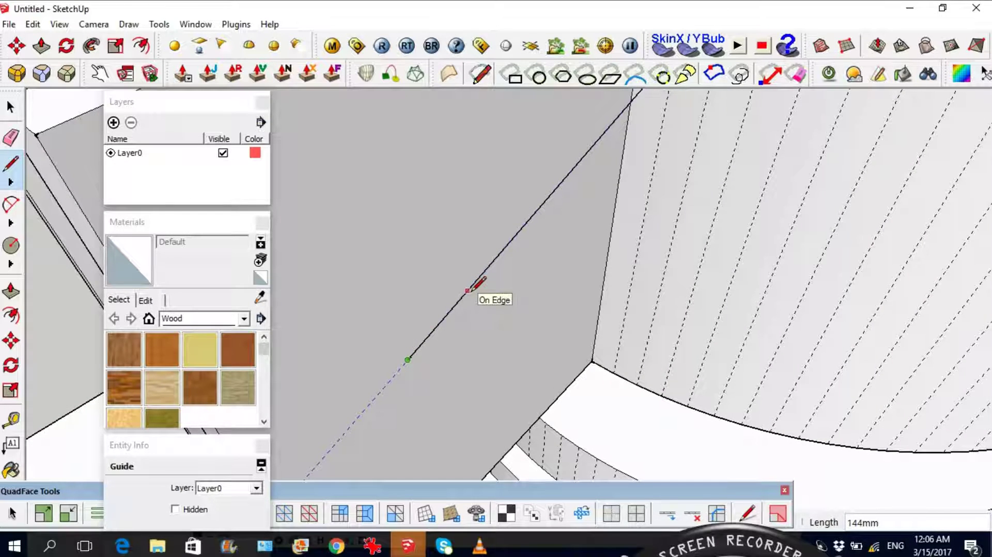
{"action": "scroll", "coordinate": [478, 281], "scroll_direction": "up", "scroll_amount": 1}
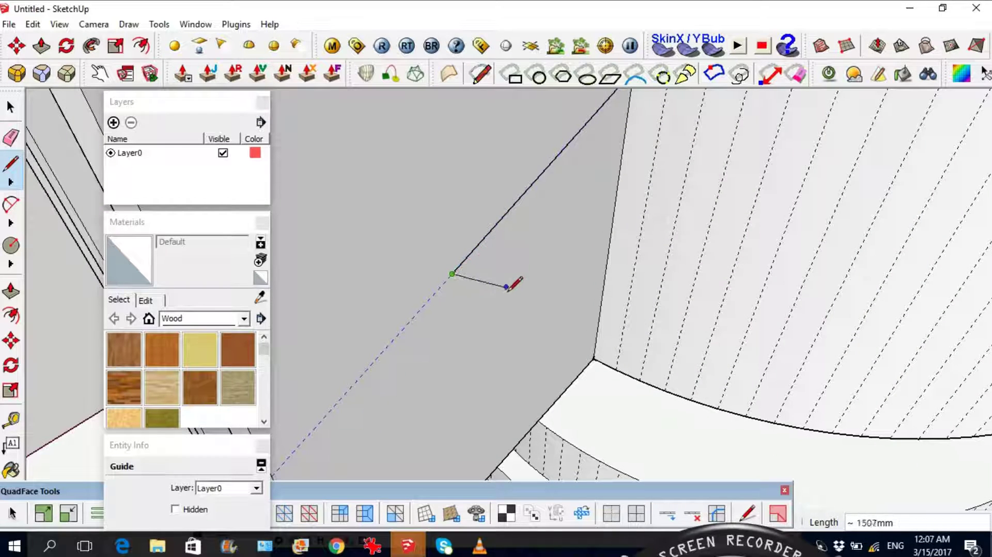
{"action": "scroll", "coordinate": [515, 293], "scroll_direction": "down", "scroll_amount": 3}
{"action": "scroll", "coordinate": [515, 295], "scroll_direction": "up", "scroll_amount": 3}
{"action": "scroll", "coordinate": [515, 299], "scroll_direction": "up", "scroll_amount": 4}
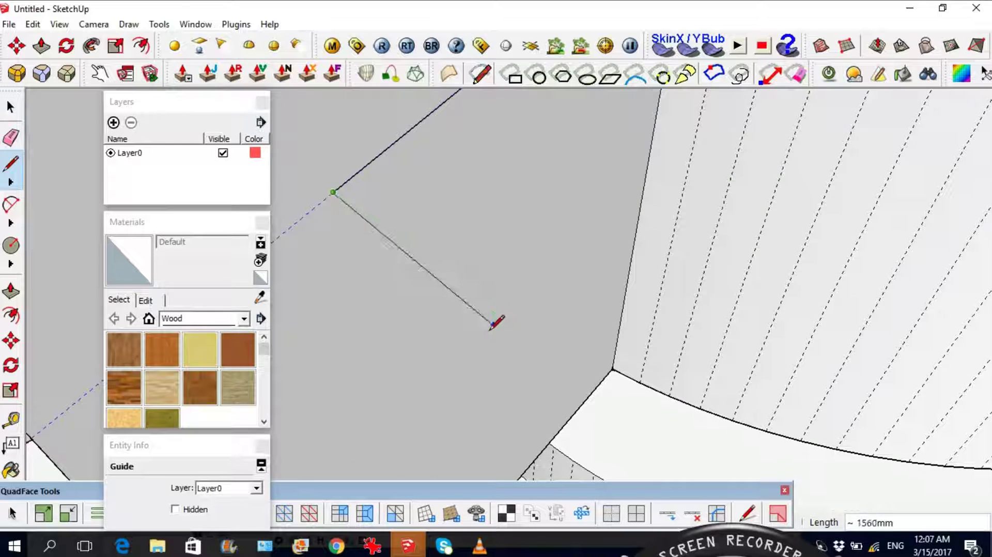
{"action": "middle_click_drag", "start_coordinate": [485, 336], "coordinate": [497, 303]}
{"action": "scroll", "coordinate": [442, 343], "scroll_direction": "down", "scroll_amount": 3}
{"action": "scroll", "coordinate": [509, 294], "scroll_direction": "up", "scroll_amount": 3}
{"action": "middle_click_drag", "start_coordinate": [571, 257], "coordinate": [565, 258]}
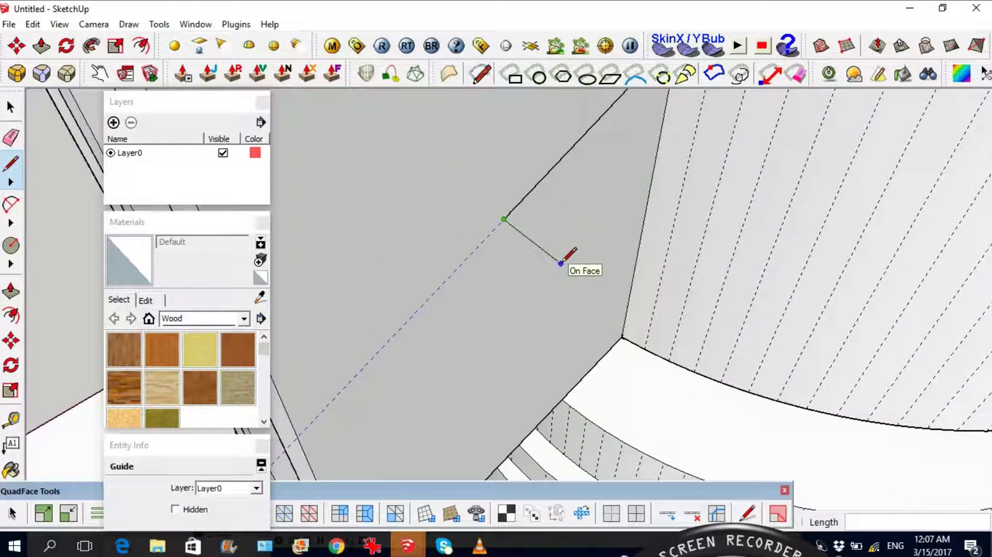
{"action": "left_click", "coordinate": [600, 269]}
{"action": "key", "text": "space"}
- Examine the corner where the two lines meet beside the last fin
{"action": "scroll", "coordinate": [487, 309], "scroll_direction": "down", "scroll_amount": 5}
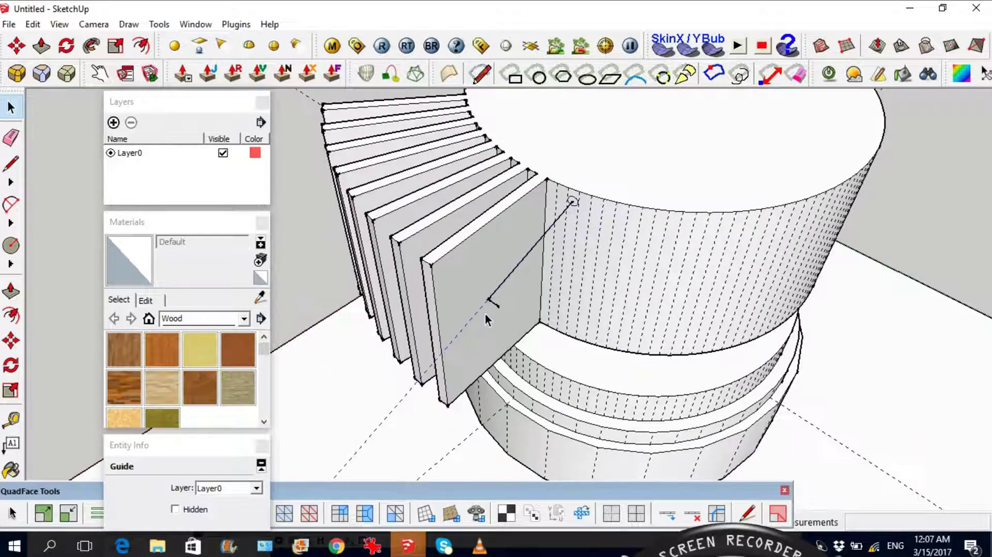
{"action": "scroll", "coordinate": [480, 300], "scroll_direction": "up", "scroll_amount": 3}
{"action": "scroll", "coordinate": [454, 321], "scroll_direction": "up", "scroll_amount": 5}
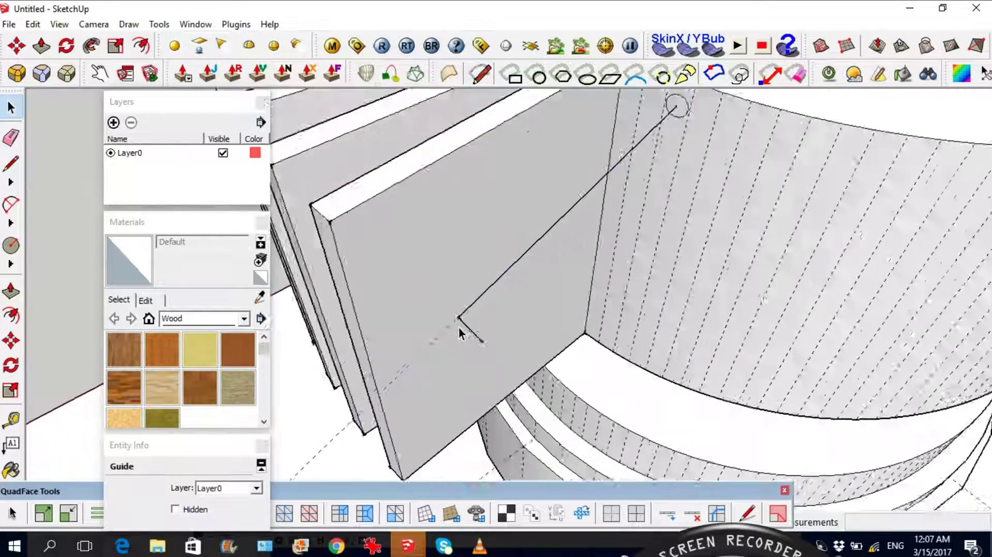
{"action": "scroll", "coordinate": [455, 328], "scroll_direction": "up", "scroll_amount": 3}
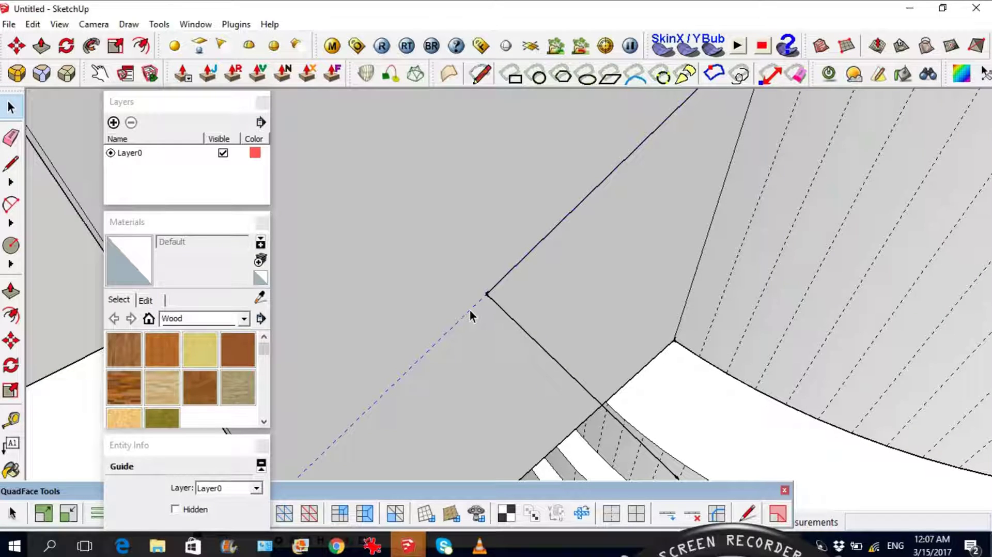
{"action": "middle_click_drag", "start_coordinate": [435, 349], "coordinate": [504, 307]}
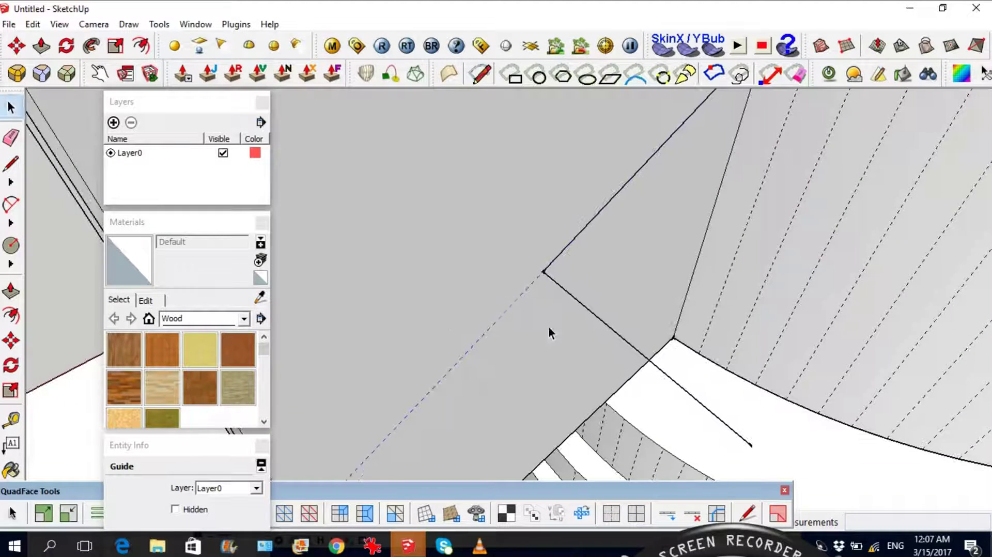
- Rotate a copy of the guide 90 degrees about the corner where the two lines meet
{"action": "key", "text": "q"}
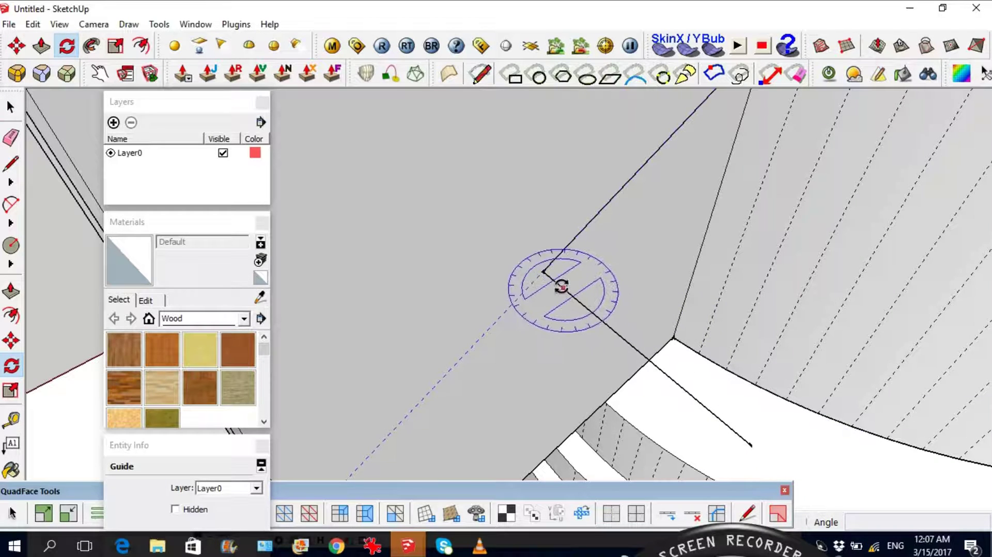
{"action": "left_click", "coordinate": [543, 272]}
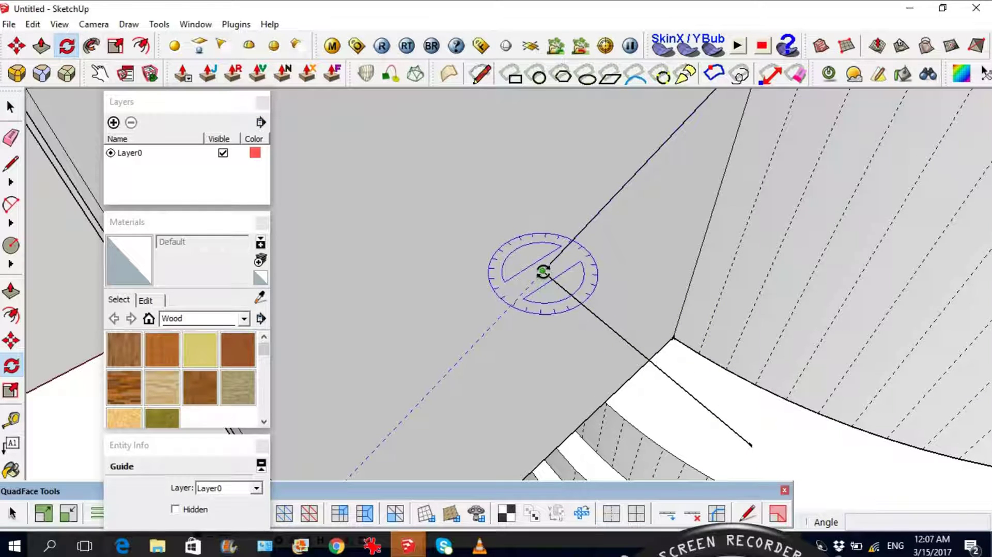
{"action": "left_click", "coordinate": [476, 341]}
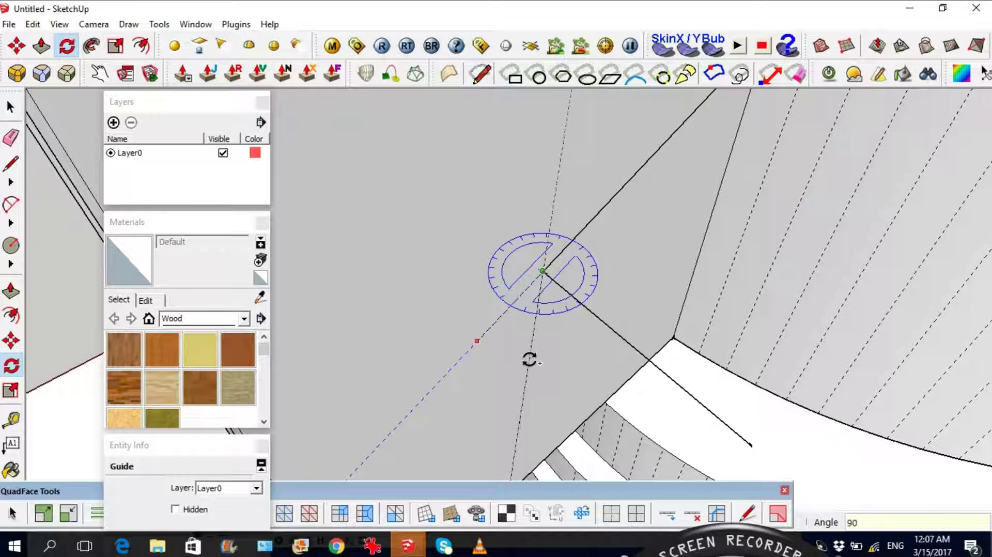
{"action": "key", "text": "Return"}
{"action": "key", "text": "space"}
- Draw a line from the first line's outer end along the rotated guide, longer than the existing short line
{"action": "middle_click_drag", "start_coordinate": [640, 250], "coordinate": [615, 252]}
{"action": "middle_click_drag", "start_coordinate": [663, 184], "coordinate": [567, 206]}
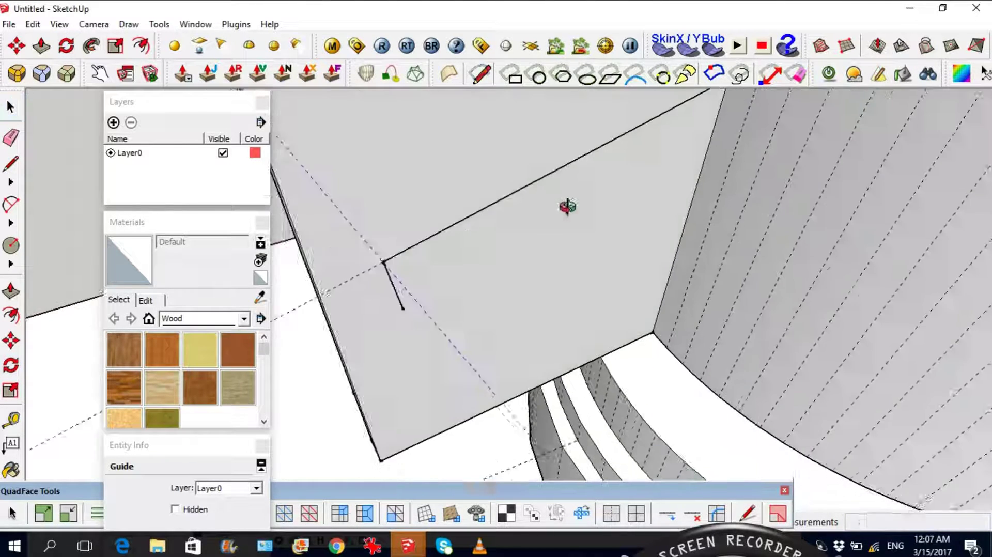
{"action": "left_click", "coordinate": [397, 272]}
{"action": "middle_click_drag", "start_coordinate": [429, 284], "coordinate": [438, 250]}
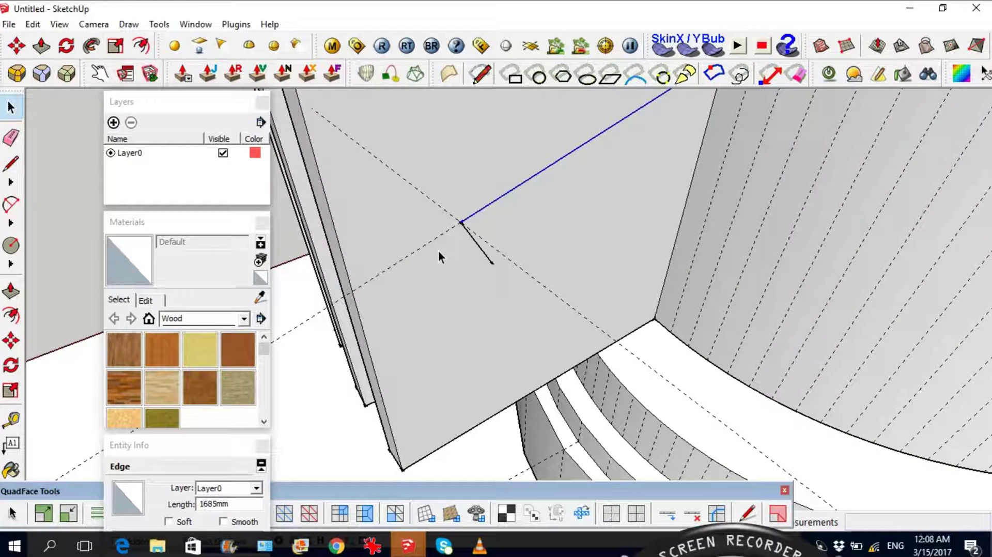
{"action": "key", "text": "l"}
{"action": "left_click", "coordinate": [460, 222]}
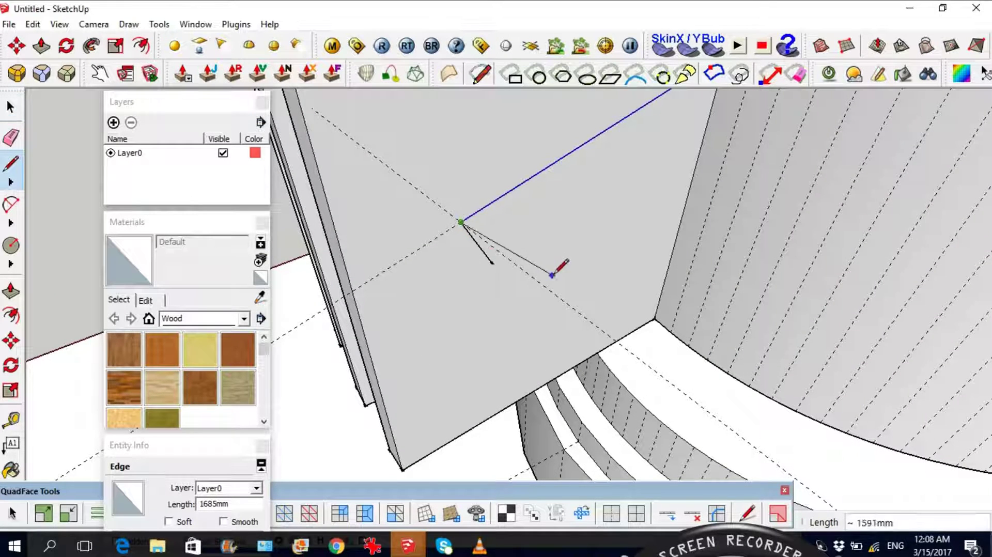
{"action": "left_click", "coordinate": [578, 312]}
{"action": "key", "text": "space"}
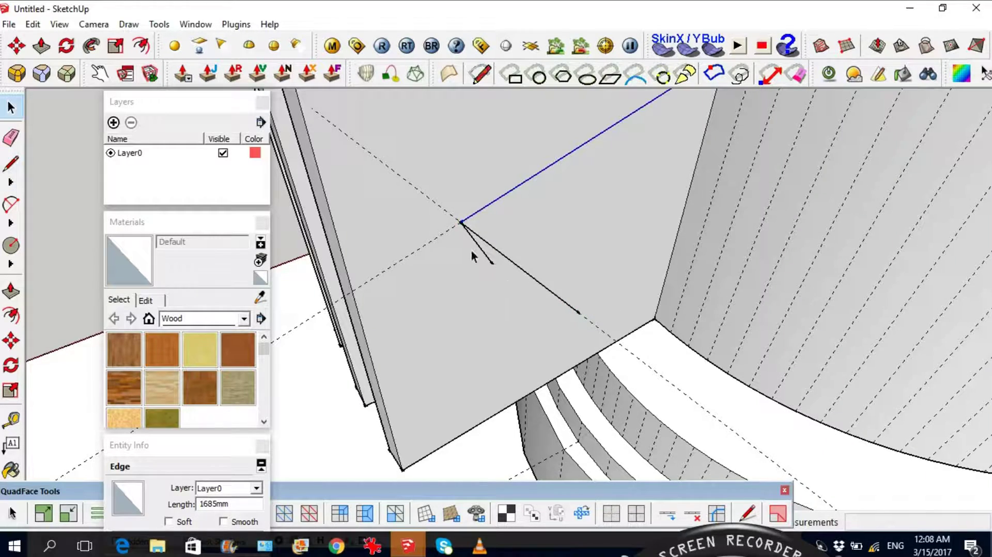
- Delete the misaligned shorter line at the corner, keeping the line that follows the rotated guide
{"action": "left_click", "coordinate": [479, 250]}
{"action": "middle_click_drag", "start_coordinate": [475, 228], "coordinate": [536, 273]}
{"action": "scroll", "coordinate": [533, 272], "scroll_direction": "down", "scroll_amount": 3}
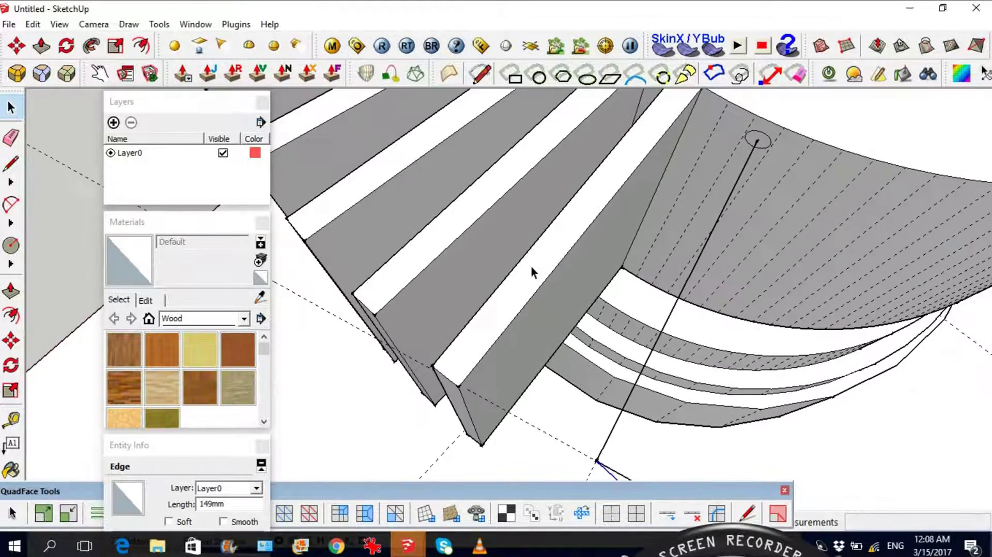
{"action": "scroll", "coordinate": [599, 397], "scroll_direction": "up", "scroll_amount": 3}
{"action": "middle_click_drag", "start_coordinate": [601, 399], "coordinate": [468, 335]}
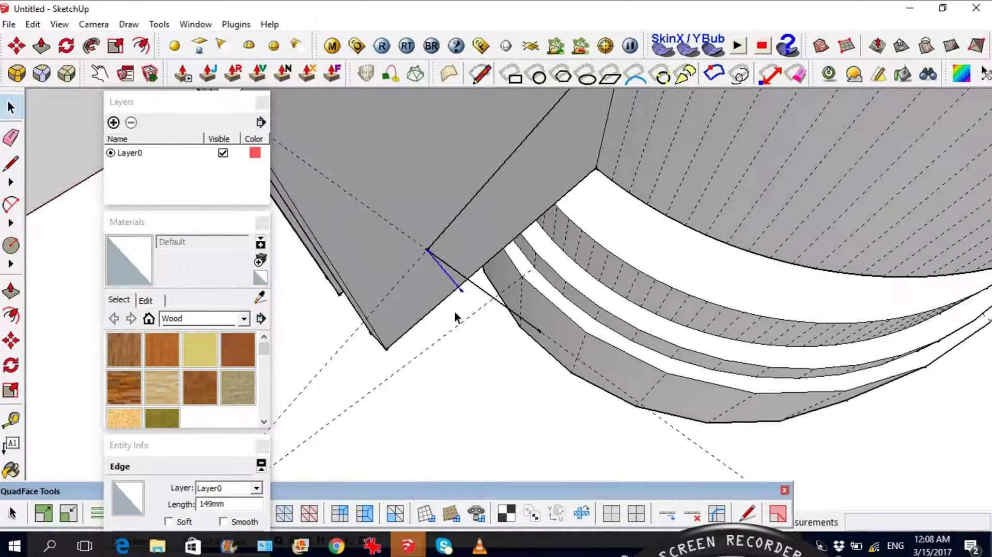
{"action": "key", "text": "Escape"}
- Sweep the circle on the facet along the two connected lines with Follow Me to form a bent tube
{"action": "scroll", "coordinate": [429, 197], "scroll_direction": "up", "scroll_amount": 2}
{"action": "middle_click_drag", "start_coordinate": [427, 199], "coordinate": [465, 253]}
{"action": "scroll", "coordinate": [459, 268], "scroll_direction": "up", "scroll_amount": 1}
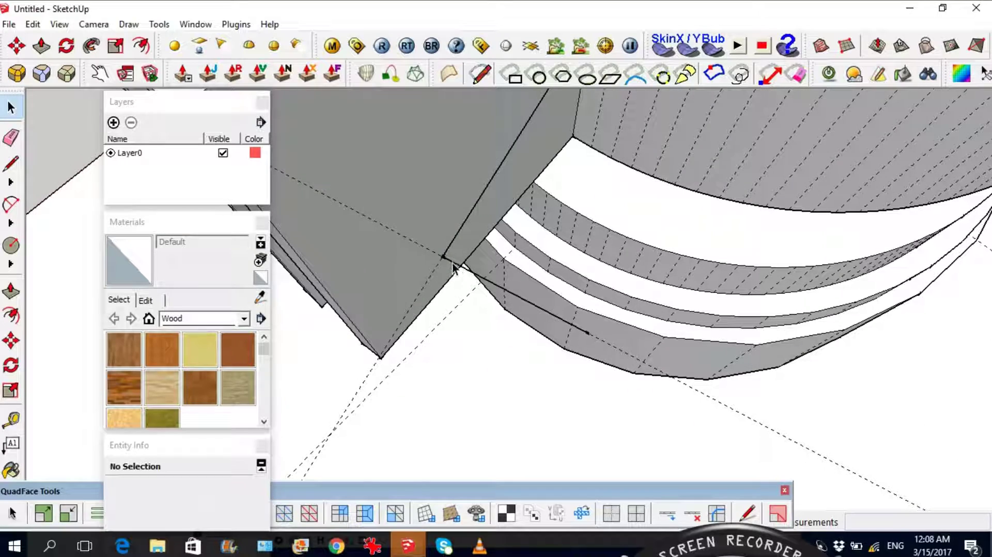
{"action": "left_click", "coordinate": [460, 252]}
{"action": "scroll", "coordinate": [454, 277], "scroll_direction": "down", "scroll_amount": 4}
{"action": "middle_click_drag", "start_coordinate": [456, 350], "coordinate": [509, 133]}
{"action": "scroll", "coordinate": [504, 133], "scroll_direction": "up", "scroll_amount": 6}
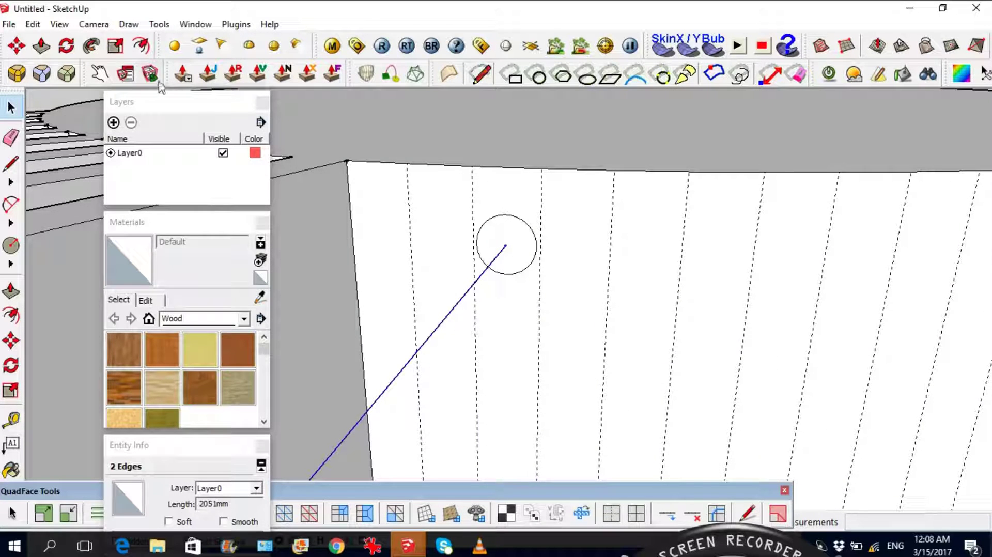
{"action": "left_click", "coordinate": [91, 46]}
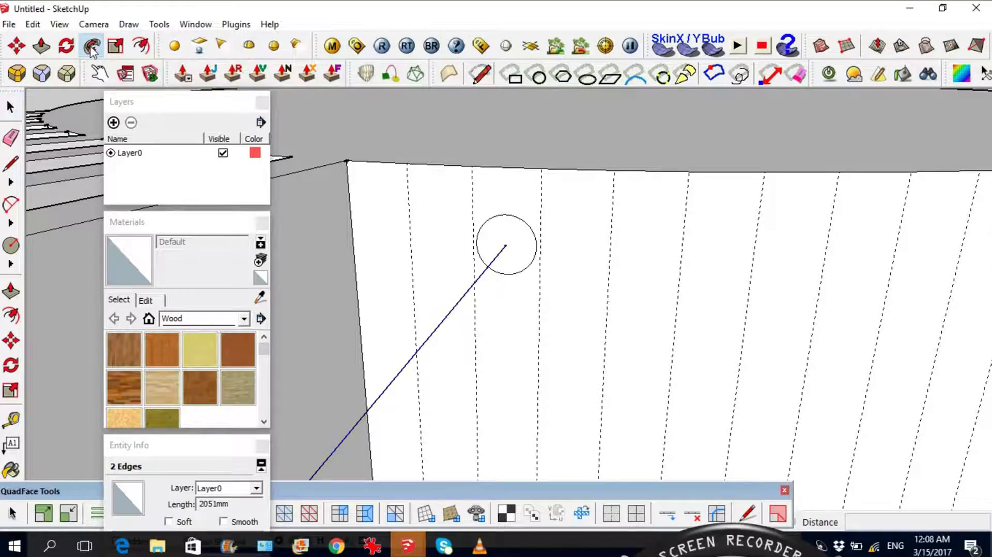
{"action": "left_click", "coordinate": [516, 237]}
{"action": "scroll", "coordinate": [515, 235], "scroll_direction": "down", "scroll_amount": 6}
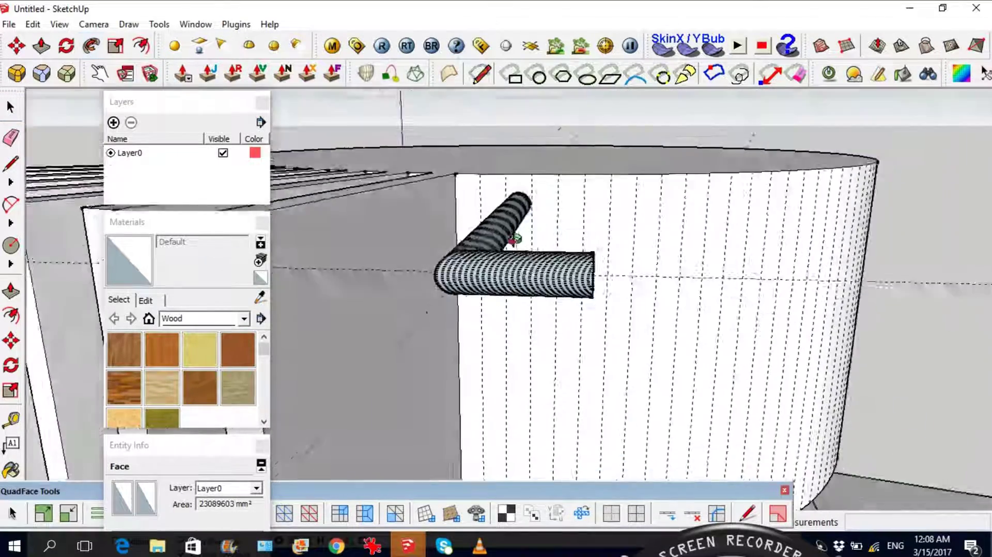
{"action": "middle_click_drag", "start_coordinate": [514, 239], "coordinate": [538, 353]}
{"action": "key", "text": "space"}
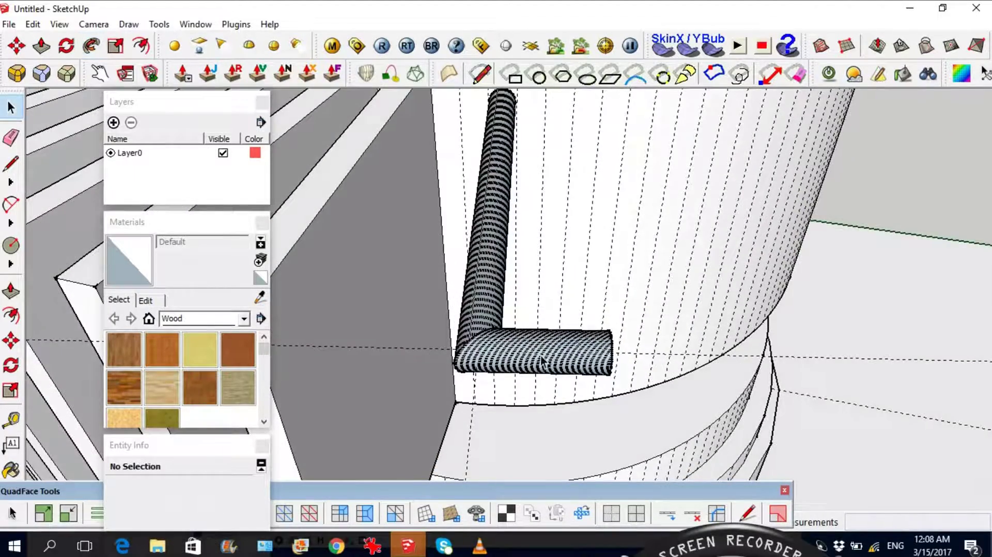
- Examine the bent tube where it meets the cylinder's facet and along its length to the corner
{"action": "scroll", "coordinate": [541, 360], "scroll_direction": "up", "scroll_amount": 5}
{"action": "middle_click_drag", "start_coordinate": [504, 389], "coordinate": [565, 286]}
{"action": "middle_click_drag", "start_coordinate": [492, 240], "coordinate": [541, 219]}
{"action": "scroll", "coordinate": [540, 219], "scroll_direction": "up", "scroll_amount": 5}
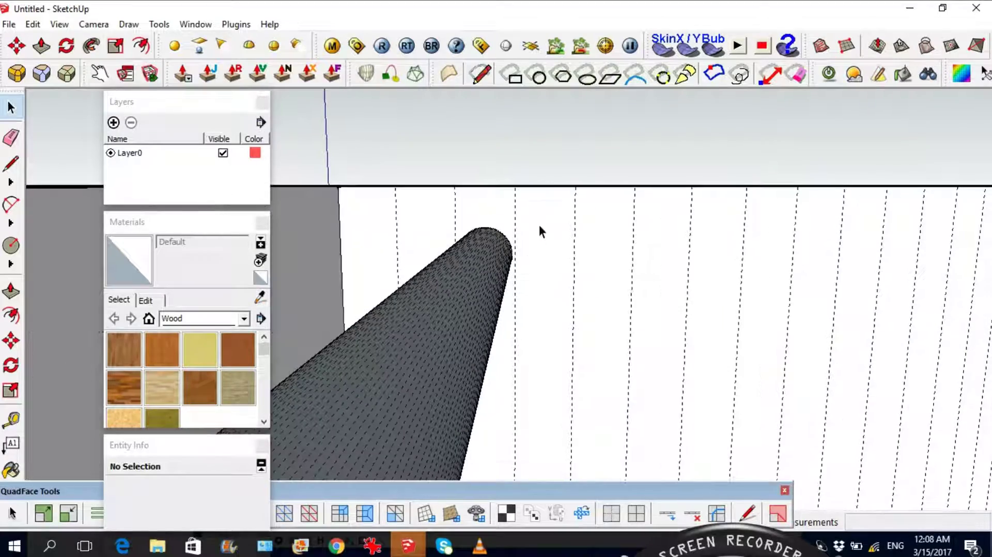
{"action": "scroll", "coordinate": [480, 219], "scroll_direction": "down", "scroll_amount": 5}
{"action": "mouse_move", "coordinate": [560, 442]}
{"action": "middle_mouse_down"}
{"action": "mouse_move", "coordinate": [671, 423]}
{"action": "mouse_move", "coordinate": [631, 427]}
{"action": "mouse_move", "coordinate": [502, 383]}
{"action": "mouse_move", "coordinate": [567, 460]}
{"action": "middle_mouse_up"}
{"action": "scroll", "coordinate": [567, 460], "scroll_direction": "down", "scroll_amount": 5}
{"action": "middle_click_drag", "start_coordinate": [565, 385], "coordinate": [503, 425]}
{"action": "scroll", "coordinate": [489, 396], "scroll_direction": "up", "scroll_amount": 2}
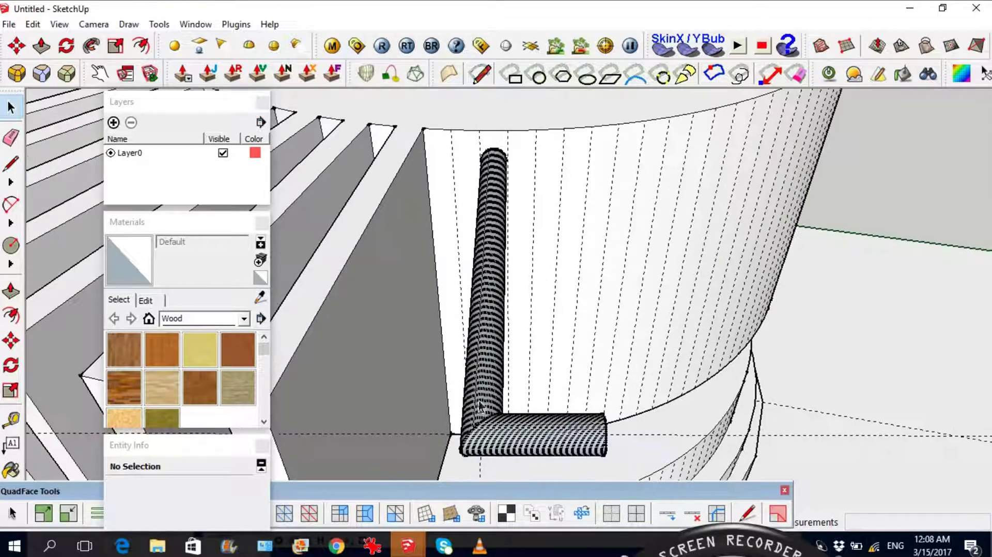
- Turn off the display of hidden geometry so the cylinder and bent tube show smooth
{"action": "left_click", "coordinate": [60, 26]}
{"action": "left_click", "coordinate": [81, 75]}
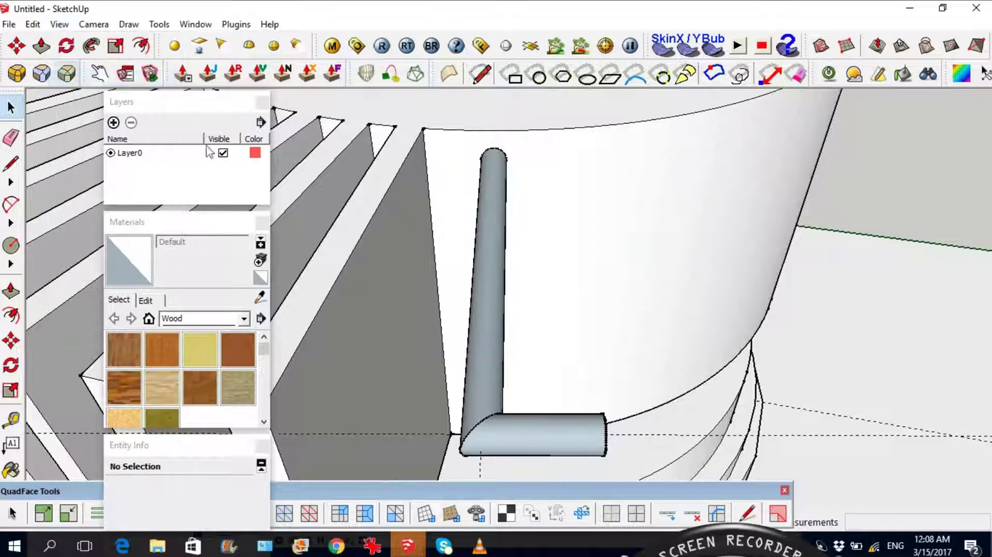
{"action": "middle_click_drag", "start_coordinate": [570, 216], "coordinate": [638, 18]}
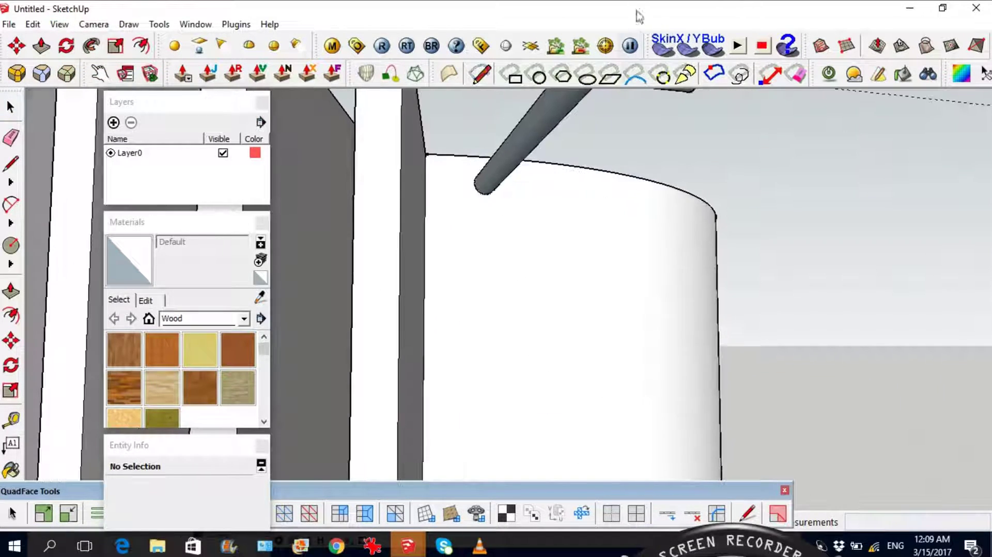
{"action": "scroll", "coordinate": [560, 288], "scroll_direction": "down", "scroll_amount": 2}
{"action": "middle_click_drag", "start_coordinate": [562, 293], "coordinate": [531, 239]}
{"action": "scroll", "coordinate": [516, 137], "scroll_direction": "up", "scroll_amount": 3}
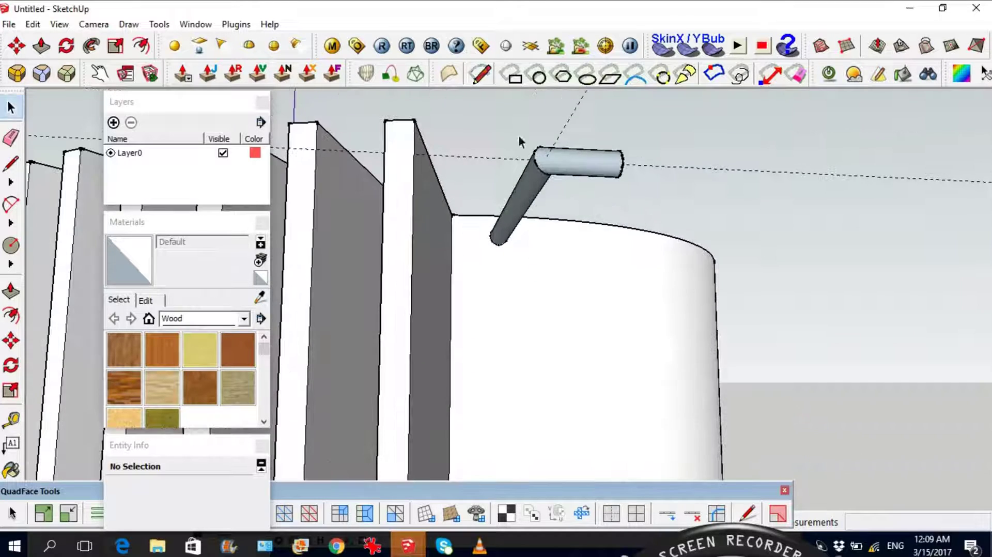
- Array the whole bent tube about the centre of the cylinder's top face as 10 rotated copies spaced 15 degrees apart
{"action": "middle_click_drag", "start_coordinate": [519, 135], "coordinate": [585, 197]}
{"action": "left_click_drag", "start_coordinate": [505, 99], "coordinate": [661, 196]}
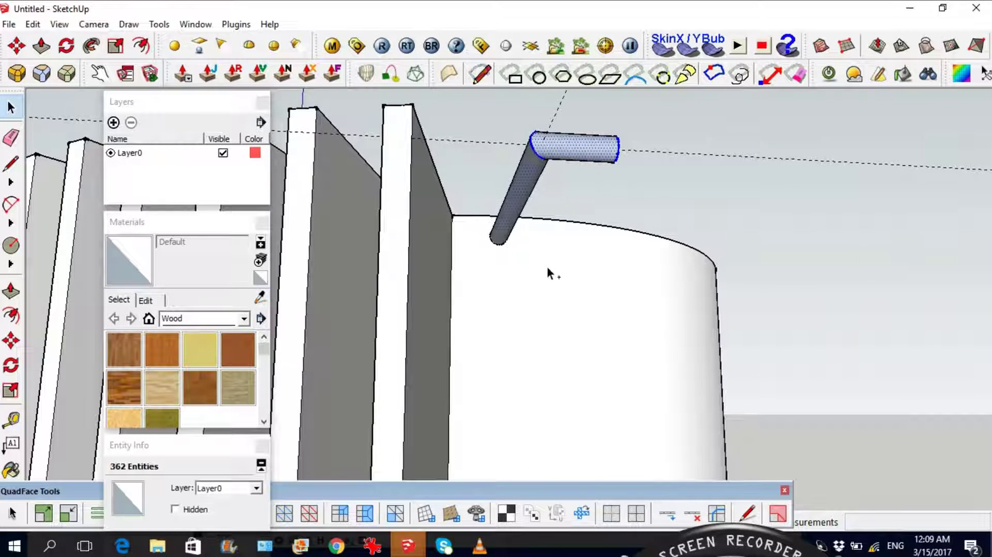
{"action": "left_click", "coordinate": [512, 212], "text": "ctrl"}
{"action": "scroll", "coordinate": [550, 434], "scroll_direction": "down", "scroll_amount": 3}
{"action": "middle_click_drag", "start_coordinate": [549, 435], "coordinate": [499, 353]}
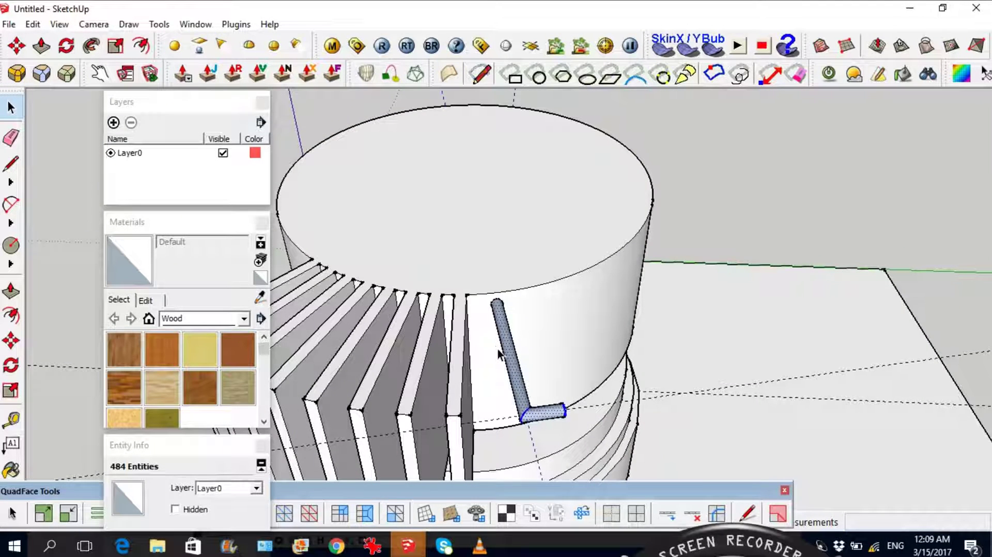
{"action": "key", "text": "c"}
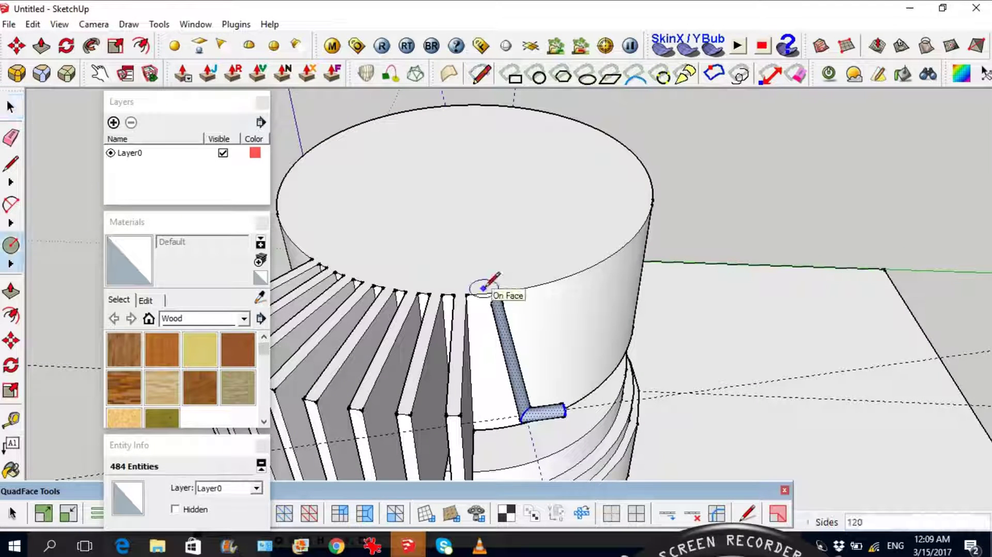
{"action": "key", "text": "q"}
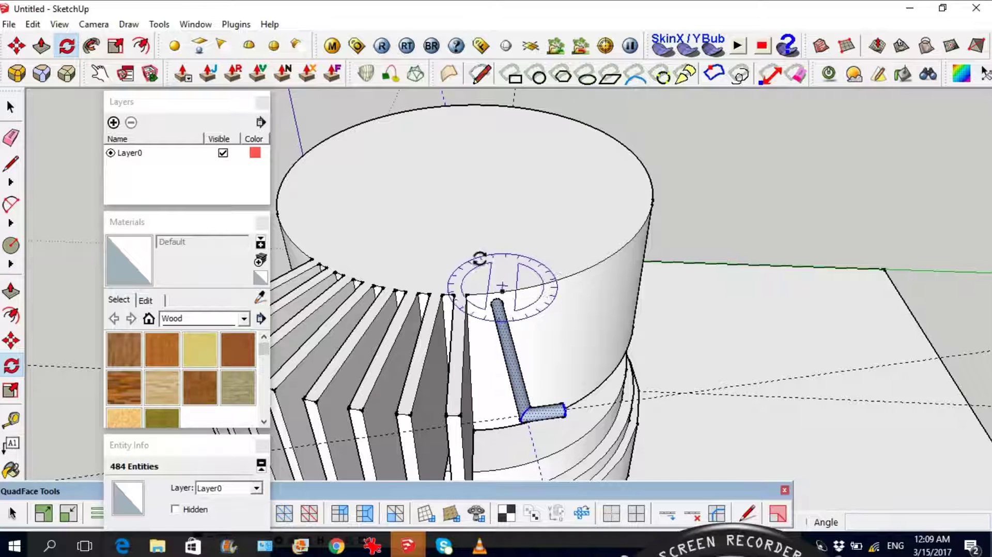
{"action": "mouse_move", "coordinate": [467, 179]}
{"action": "middle_mouse_down"}
{"action": "mouse_move", "coordinate": [465, 210]}
{"action": "mouse_move", "coordinate": [472, 176]}
{"action": "middle_mouse_up"}
{"action": "left_click", "coordinate": [472, 176]}
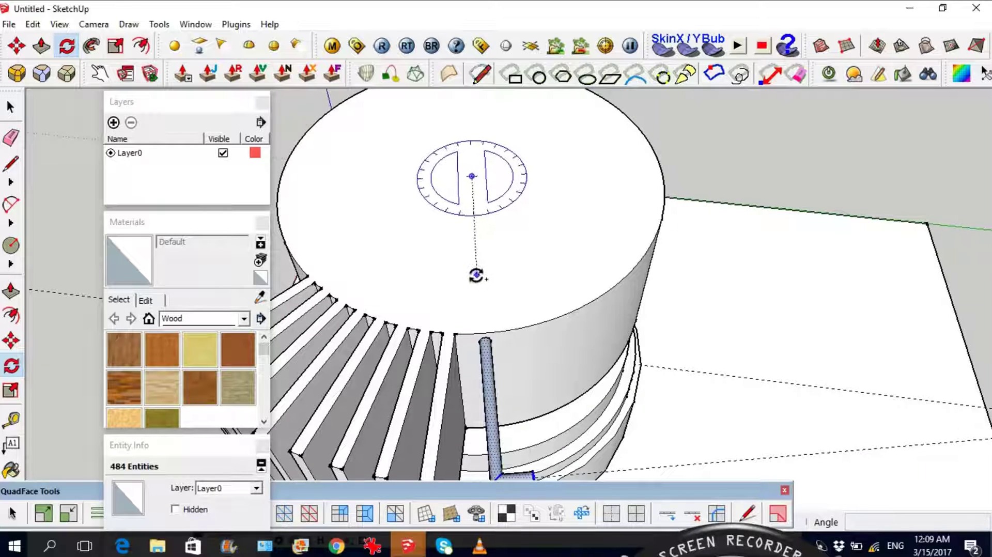
{"action": "left_click", "coordinate": [476, 275]}
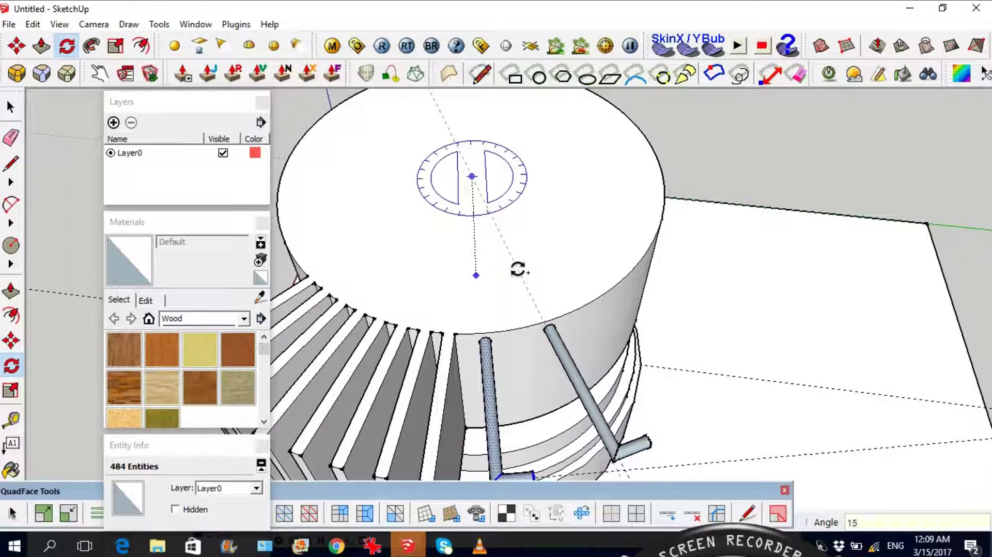
{"action": "key", "text": "Return"}
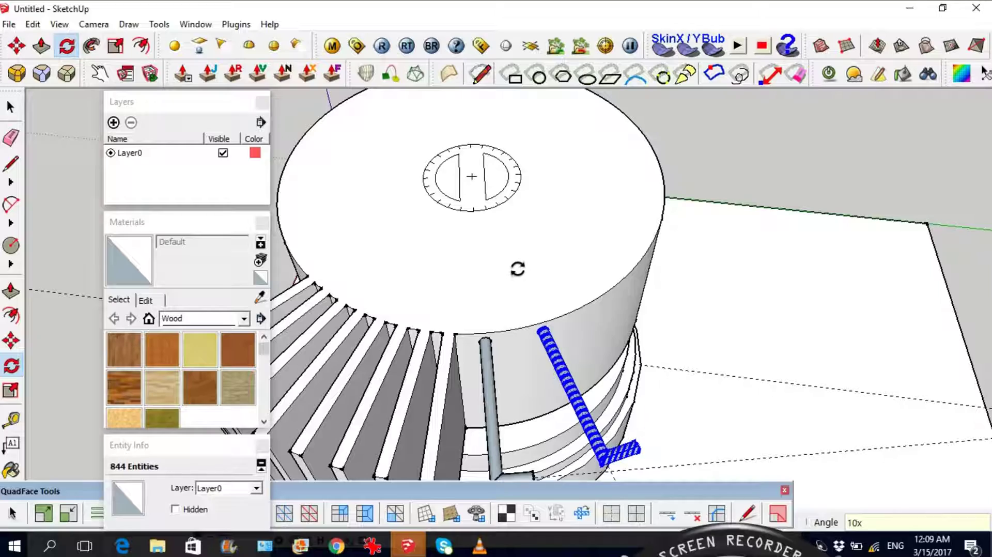
{"action": "key", "text": "Return"}
- Delete all the guides radiating around the cylinder
{"action": "middle_click_drag", "start_coordinate": [538, 274], "coordinate": [439, 324]}
{"action": "scroll", "coordinate": [516, 327], "scroll_direction": "up", "scroll_amount": 3}
{"action": "scroll", "coordinate": [498, 255], "scroll_direction": "down", "scroll_amount": 4}
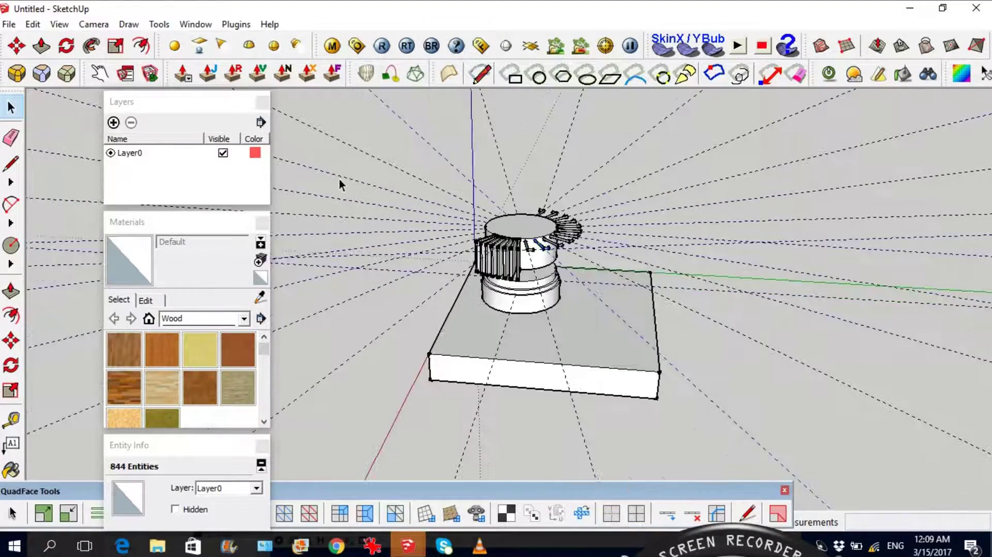
{"action": "left_click_drag", "start_coordinate": [339, 179], "coordinate": [339, 178]}
{"action": "left_click_drag", "start_coordinate": [540, 177], "coordinate": [370, 115]}
{"action": "key", "text": "Delete"}
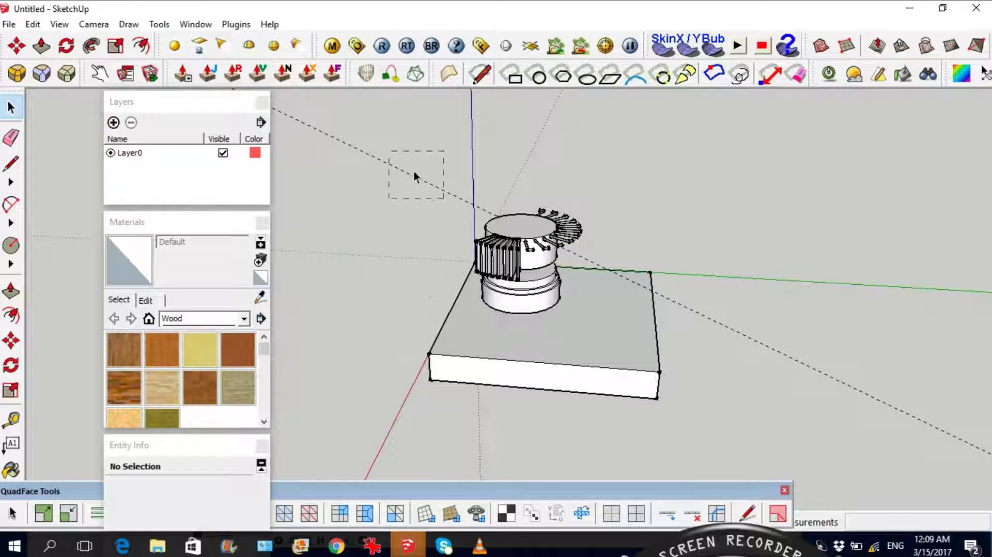
{"action": "left_click_drag", "start_coordinate": [393, 159], "coordinate": [394, 160]}
- Make the last bent tube at the far end of the array a component
{"action": "scroll", "coordinate": [541, 221], "scroll_direction": "up", "scroll_amount": 3}
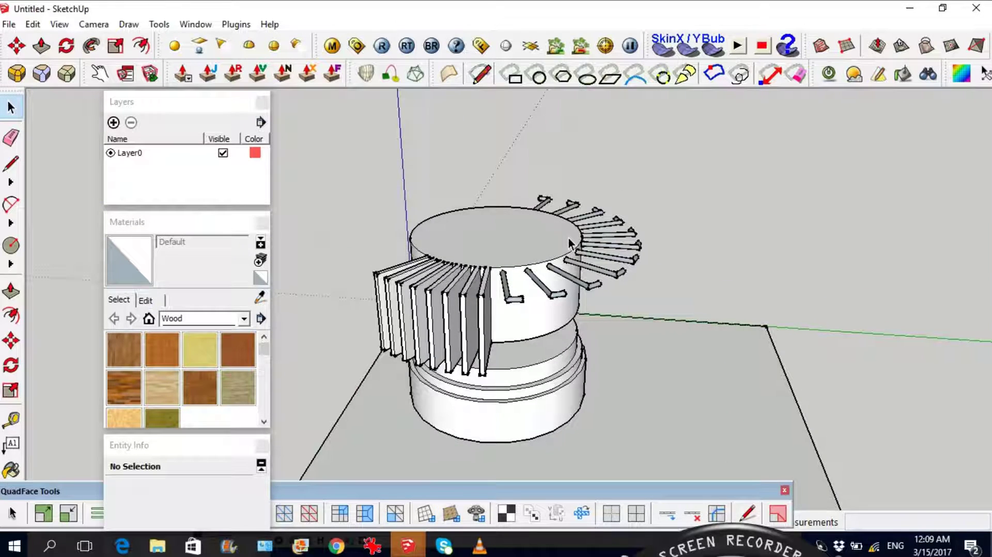
{"action": "scroll", "coordinate": [460, 242], "scroll_direction": "up", "scroll_amount": 5}
{"action": "middle_click_drag", "start_coordinate": [460, 242], "coordinate": [675, 144]}
{"action": "scroll", "coordinate": [662, 145], "scroll_direction": "up", "scroll_amount": 3}
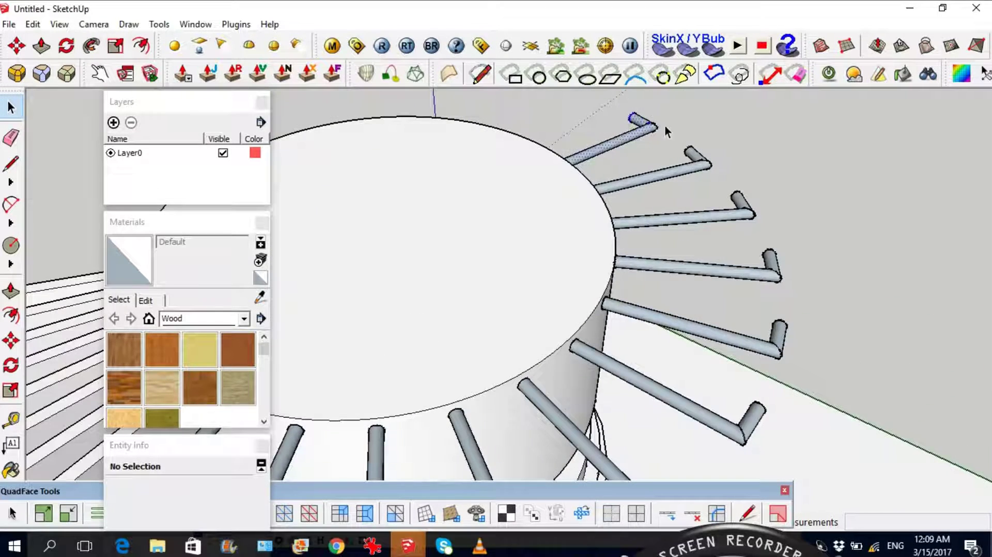
{"action": "triple_click", "coordinate": [639, 118]}
{"action": "scroll", "coordinate": [672, 139], "scroll_direction": "up", "scroll_amount": 3}
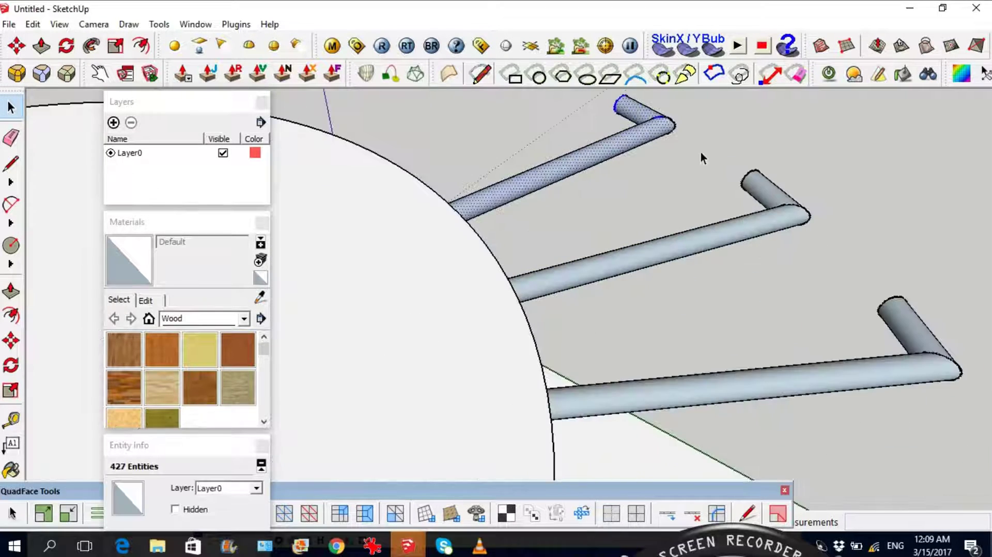
{"action": "right_click", "coordinate": [650, 135]}
{"action": "left_click", "coordinate": [699, 237]}
{"action": "key", "text": "Return"}
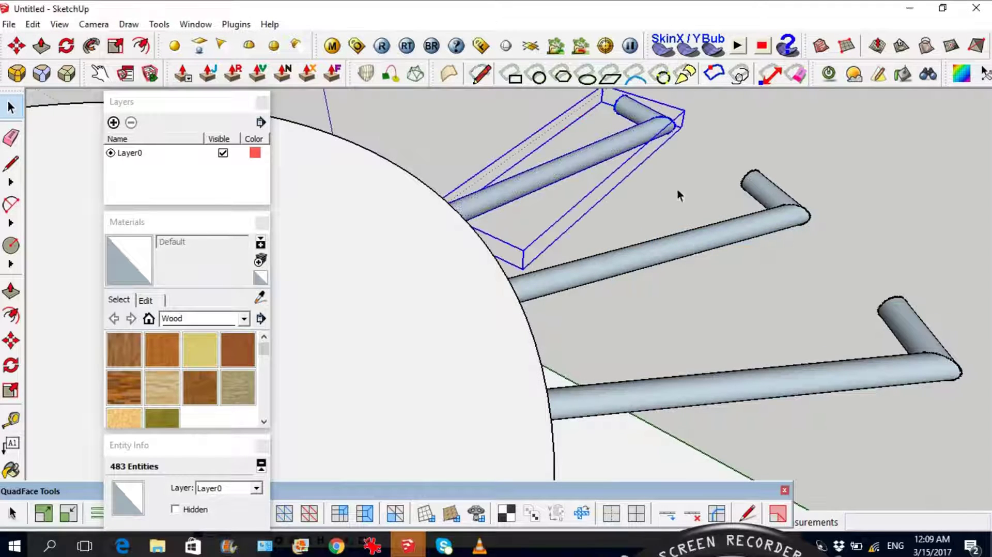
{"action": "scroll", "coordinate": [550, 198], "scroll_direction": "down", "scroll_amount": 2}
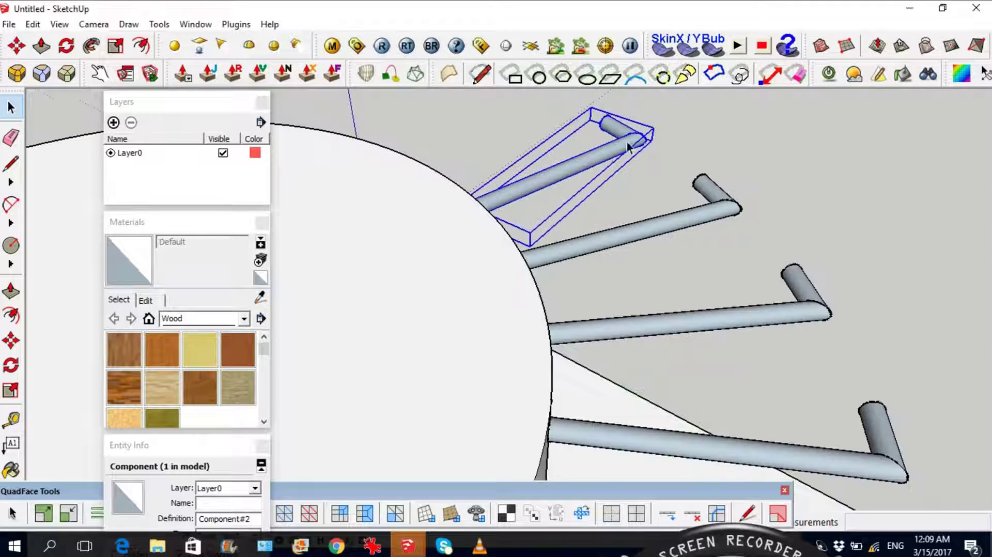
- Make the second bent tube from the far end of the array a component
{"action": "scroll", "coordinate": [615, 142], "scroll_direction": "down", "scroll_amount": 1}
{"action": "left_click_drag", "start_coordinate": [727, 213], "coordinate": [652, 150]}
{"action": "right_click", "coordinate": [691, 191]}
{"action": "left_click", "coordinate": [742, 301]}
{"action": "key", "text": "Return"}
- Make the third bent tube from the far end of the array a component
{"action": "left_click_drag", "start_coordinate": [780, 301], "coordinate": [768, 268]}
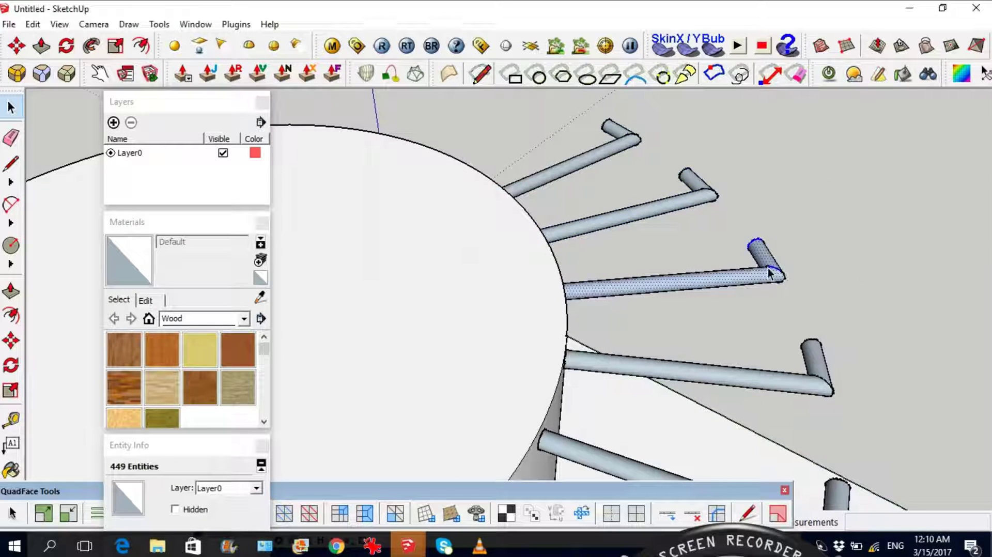
{"action": "right_click", "coordinate": [749, 279]}
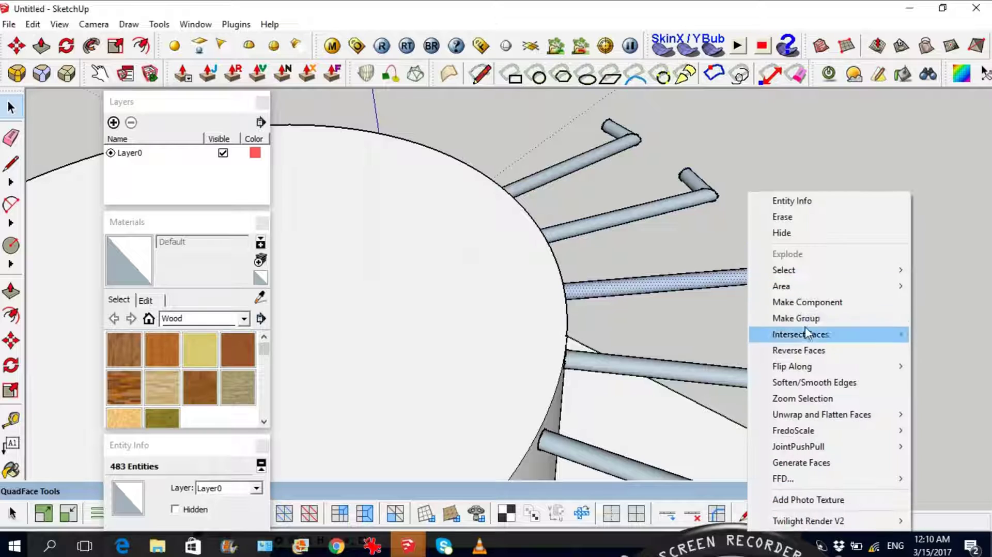
{"action": "left_click", "coordinate": [807, 302]}
{"action": "key", "text": "Return"}
{"action": "scroll", "coordinate": [672, 297], "scroll_direction": "down", "scroll_amount": 2}
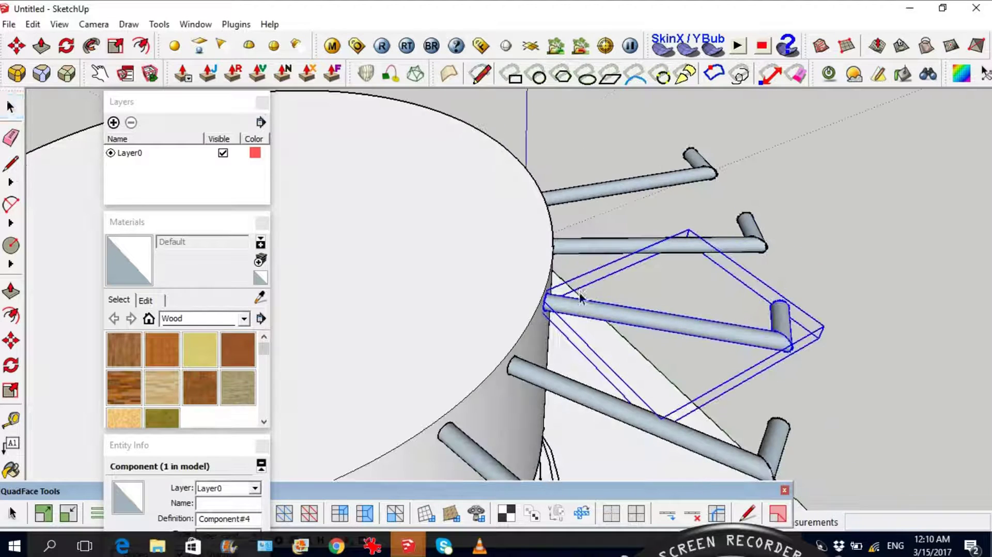
- Paint the upper cylinder's top face and curved side with Wood_Bamboo_Medium
{"action": "middle_click_drag", "start_coordinate": [483, 272], "coordinate": [371, 263]}
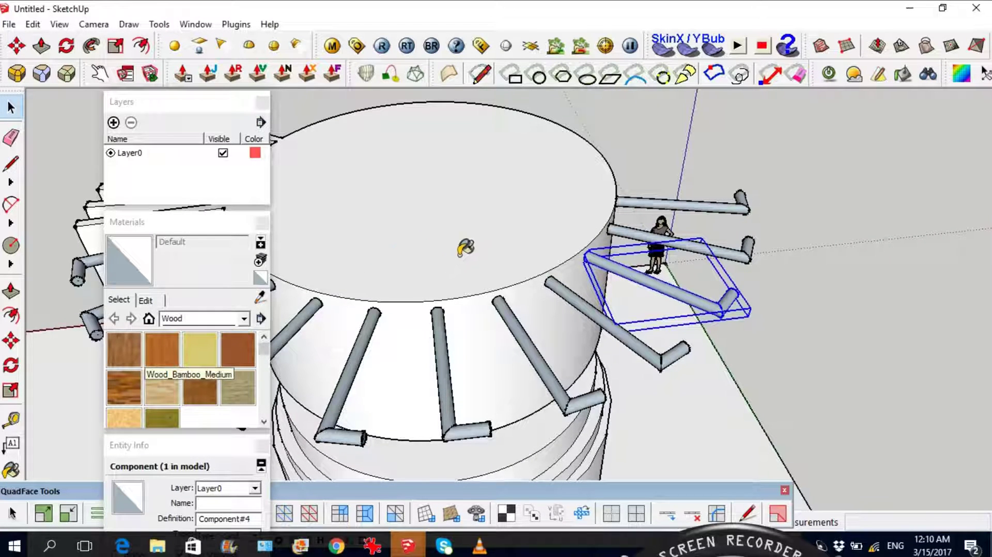
{"action": "left_click", "coordinate": [486, 247]}
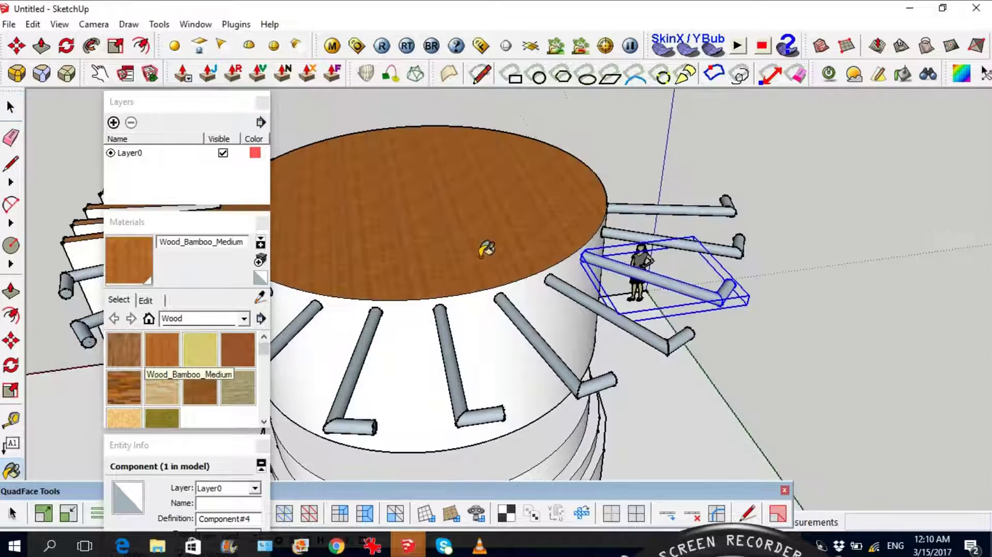
{"action": "left_click", "coordinate": [487, 310]}
- Paint the three component tubes and both parts of the adjacent bent tube with Wood_Board_Cork
{"action": "left_click", "coordinate": [200, 349]}
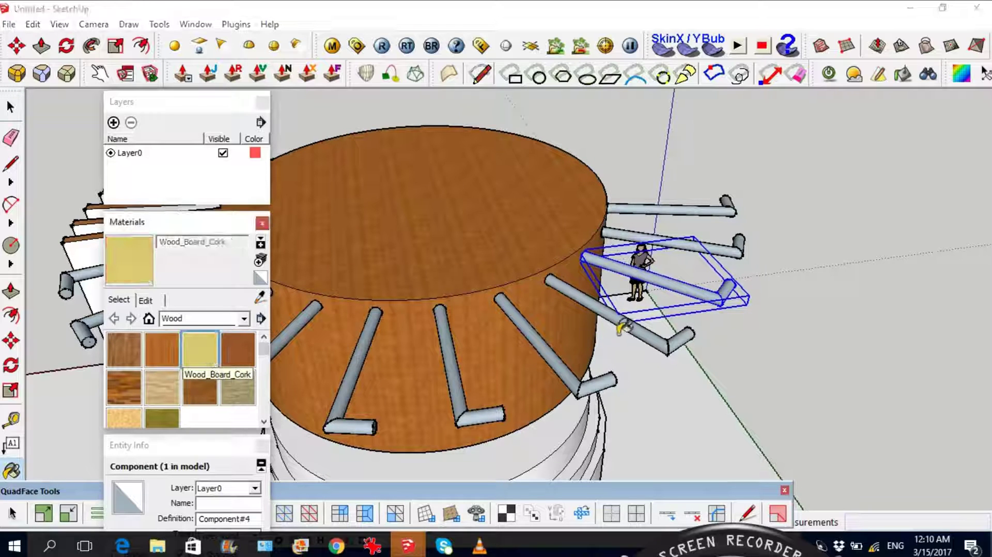
{"action": "scroll", "coordinate": [672, 333], "scroll_direction": "up", "scroll_amount": 3}
{"action": "left_click", "coordinate": [674, 335]}
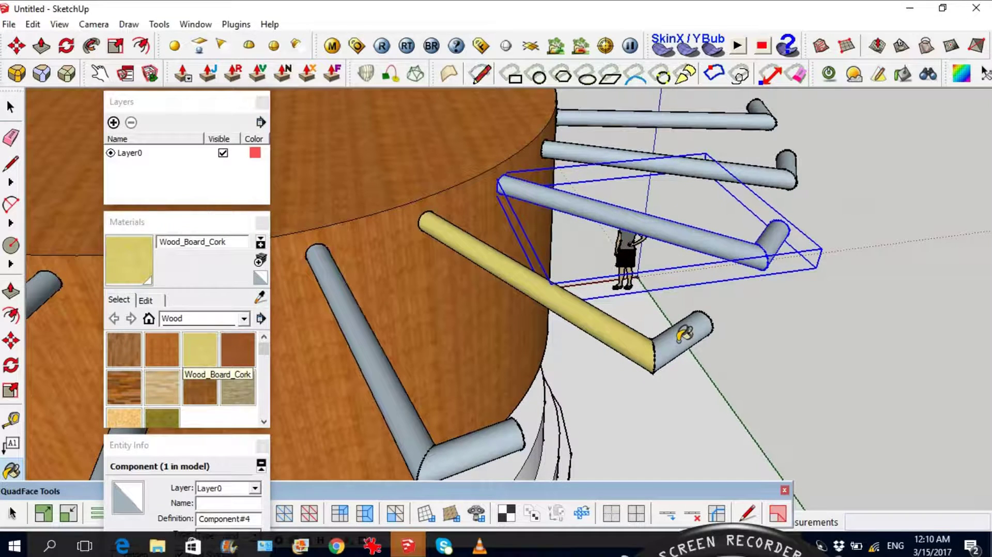
{"action": "left_click", "coordinate": [731, 245]}
{"action": "left_click", "coordinate": [775, 170]}
{"action": "left_click", "coordinate": [755, 111]}
{"action": "key", "text": "space"}
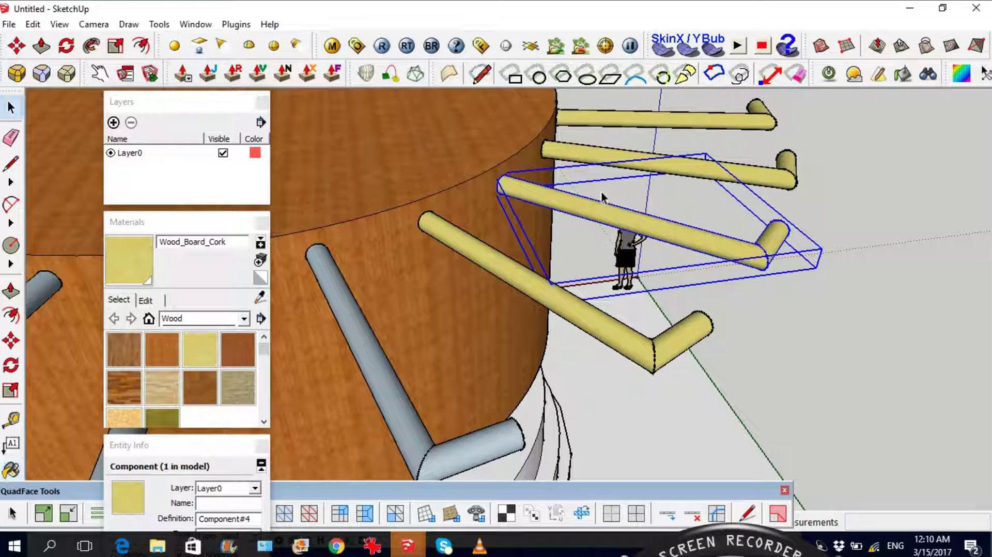
- Sample the cylinder's Wood_Bamboo_Medium material and apply it to the four cork-coloured bent tubes
{"action": "left_click", "coordinate": [261, 297]}
{"action": "left_click", "coordinate": [387, 189]}
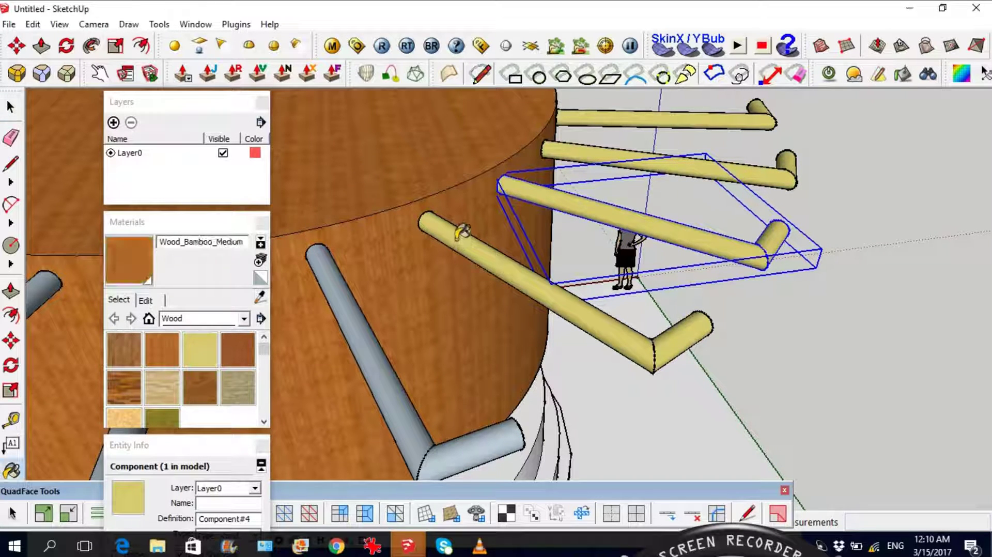
{"action": "left_click", "coordinate": [592, 204]}
{"action": "left_click", "coordinate": [615, 152]}
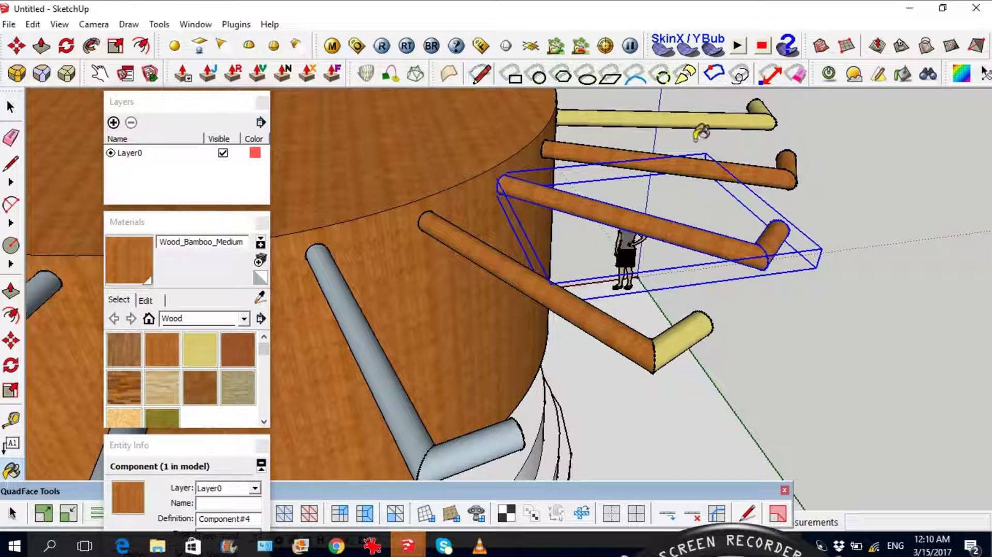
{"action": "left_click", "coordinate": [772, 108]}
{"action": "scroll", "coordinate": [763, 128], "scroll_direction": "down", "scroll_amount": 5}
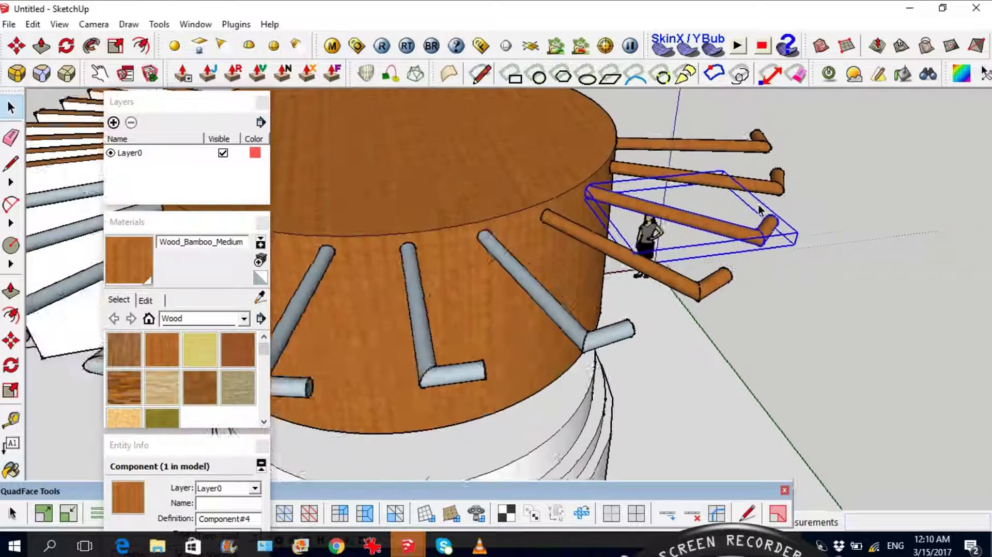
- Make the stacked cylinders with all their fins and bent tubes one component
{"action": "key", "text": "space"}
{"action": "left_click", "coordinate": [553, 194]}
{"action": "double_click", "coordinate": [553, 194]}
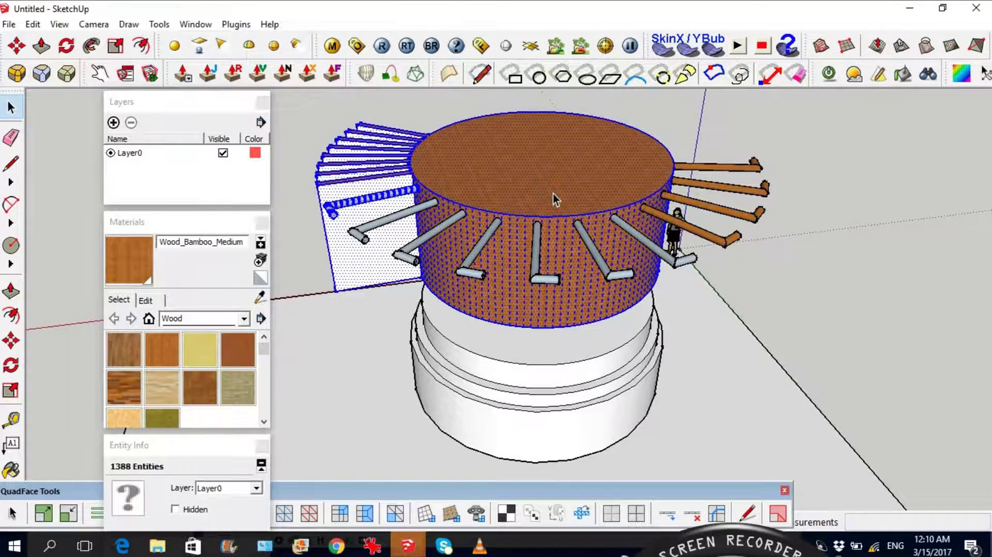
{"action": "middle_click_drag", "start_coordinate": [502, 226], "coordinate": [737, 271]}
{"action": "left_click_drag", "start_coordinate": [381, 145], "coordinate": [615, 430]}
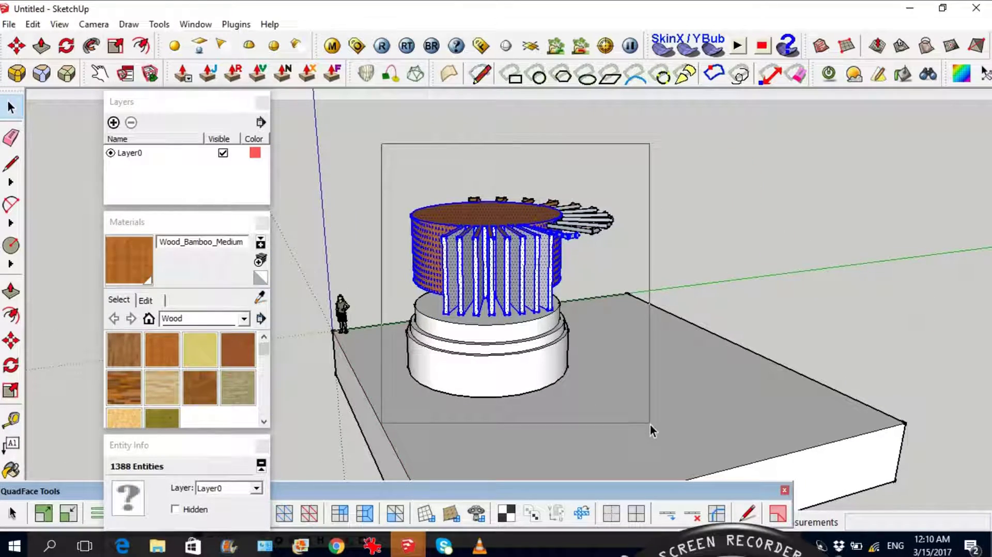
{"action": "right_click", "coordinate": [487, 290]}
{"action": "left_click", "coordinate": [588, 271]}
{"action": "left_click", "coordinate": [516, 373]}
- Open the new component for editing and paint all the side fins with Wood_Bamboo_Medium
{"action": "scroll", "coordinate": [512, 249], "scroll_direction": "up", "scroll_amount": 3}
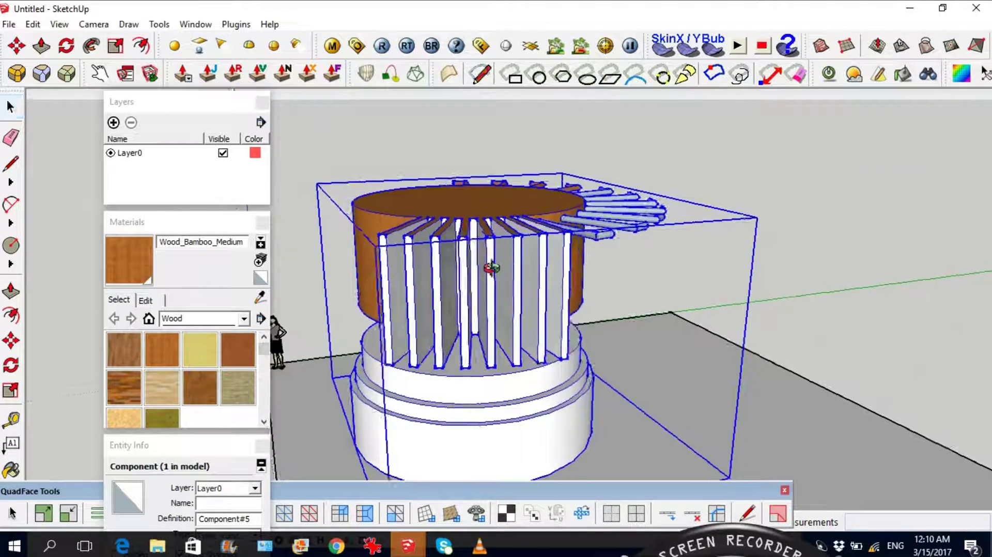
{"action": "middle_click_drag", "start_coordinate": [513, 249], "coordinate": [485, 246]}
{"action": "double_click", "coordinate": [486, 246]}
{"action": "scroll", "coordinate": [486, 250], "scroll_direction": "up", "scroll_amount": 5}
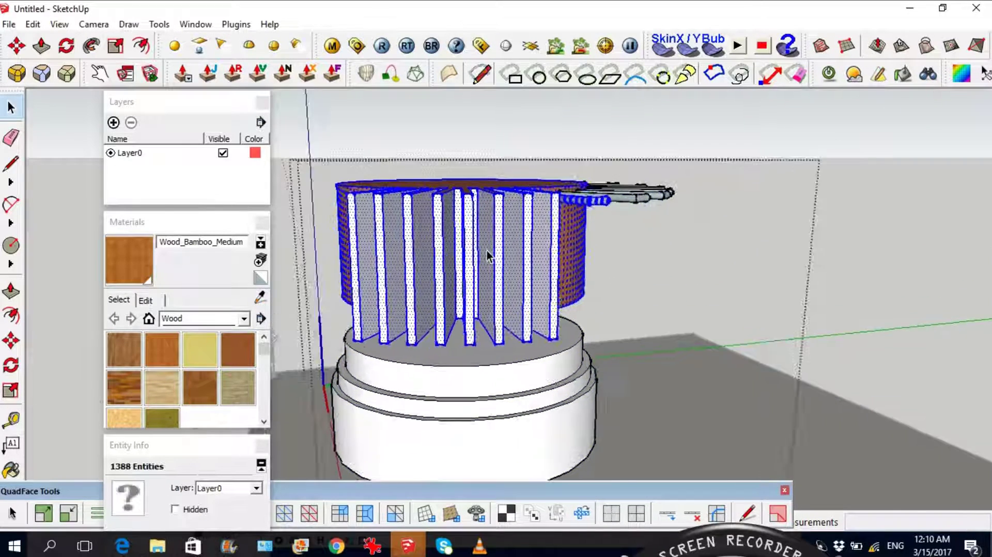
{"action": "left_click", "coordinate": [144, 268]}
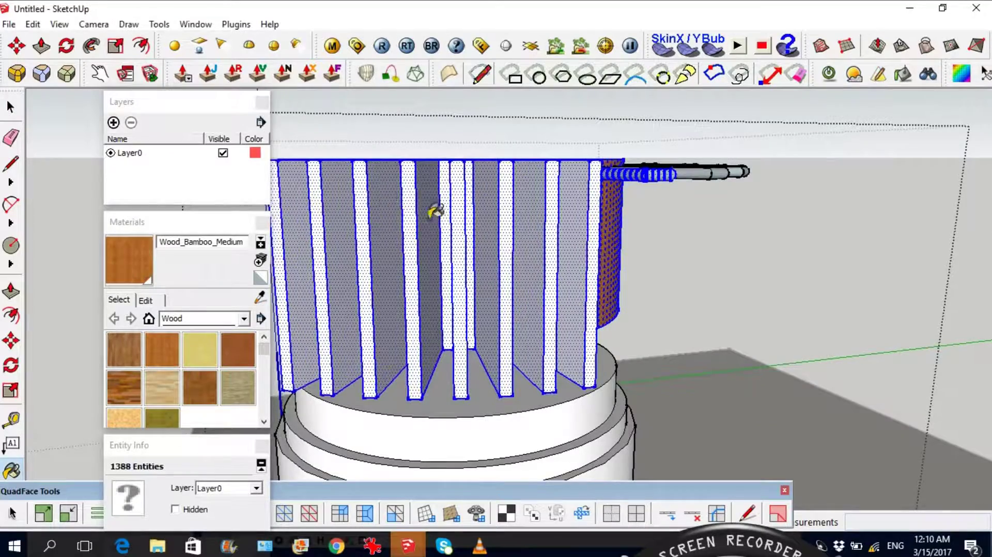
{"action": "left_click", "coordinate": [491, 219]}
- Apply Wood_Bamboo_Medium to the second and third bent tubes counted from the fins
{"action": "mouse_move", "coordinate": [491, 219]}
{"action": "middle_mouse_down"}
{"action": "mouse_move", "coordinate": [332, 277]}
{"action": "mouse_move", "coordinate": [467, 275]}
{"action": "mouse_move", "coordinate": [439, 279]}
{"action": "middle_mouse_up"}
{"action": "scroll", "coordinate": [466, 275], "scroll_direction": "down", "scroll_amount": 5}
{"action": "scroll", "coordinate": [445, 274], "scroll_direction": "up", "scroll_amount": 5}
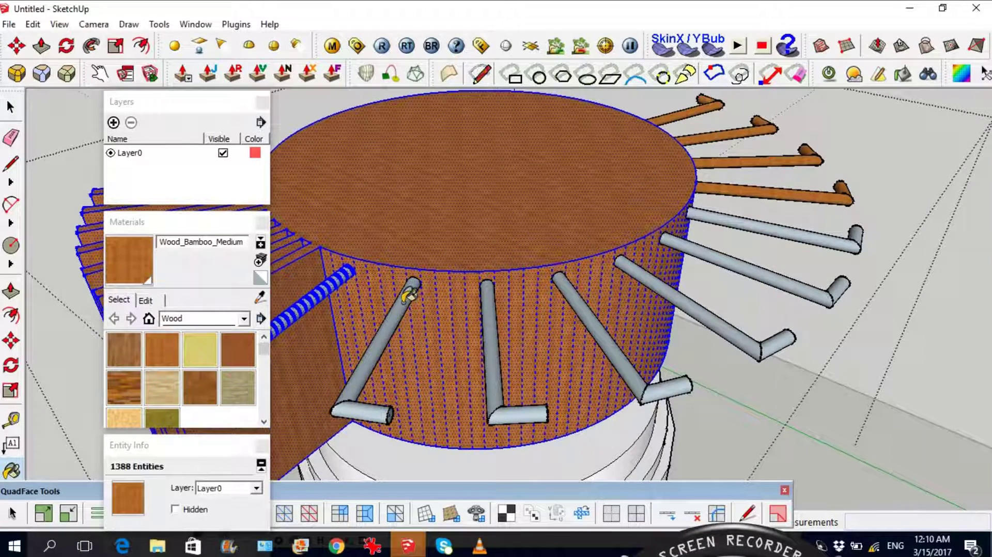
{"action": "left_click", "coordinate": [357, 394]}
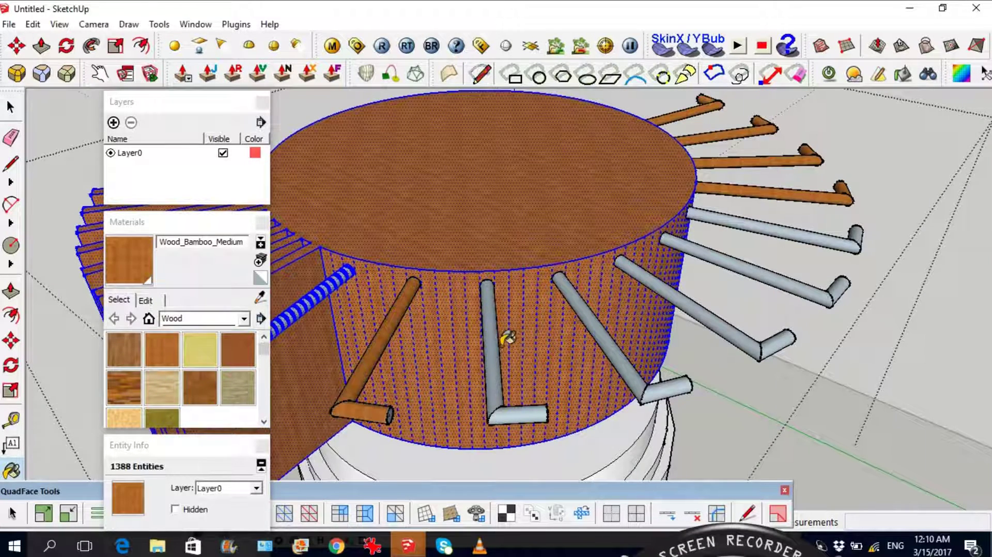
{"action": "left_click", "coordinate": [489, 328]}
- Select the remaining grey bent tubes along the cylinder's front and paint them together with Wood_Bamboo_Medium
{"action": "key", "text": "space"}
{"action": "scroll", "coordinate": [465, 259], "scroll_direction": "down", "scroll_amount": 3}
{"action": "mouse_move", "coordinate": [421, 186]}
{"action": "left_mouse_down"}
{"action": "mouse_move", "coordinate": [684, 398]}
{"action": "mouse_move", "coordinate": [634, 296]}
{"action": "left_mouse_up"}
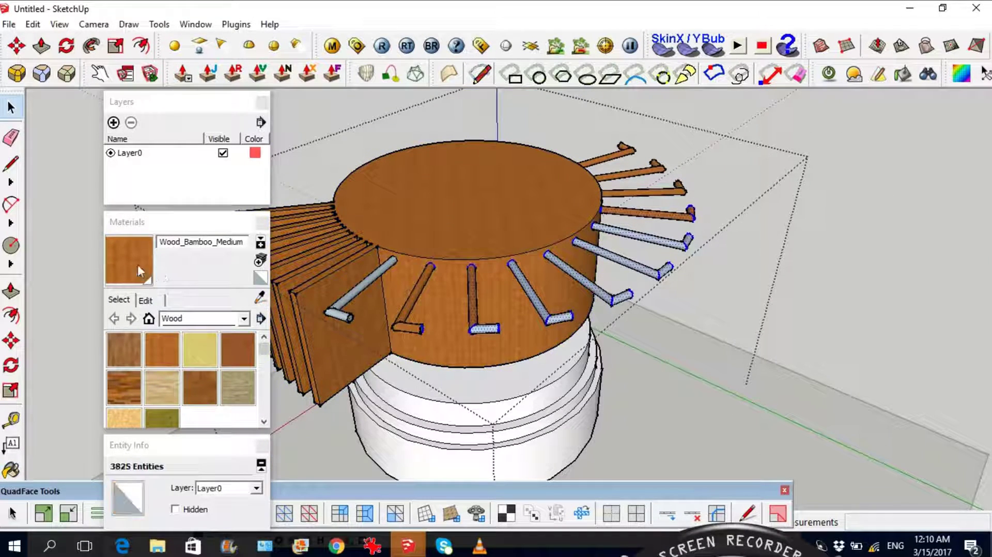
{"action": "key", "text": "b"}
{"action": "left_click", "coordinate": [528, 279]}
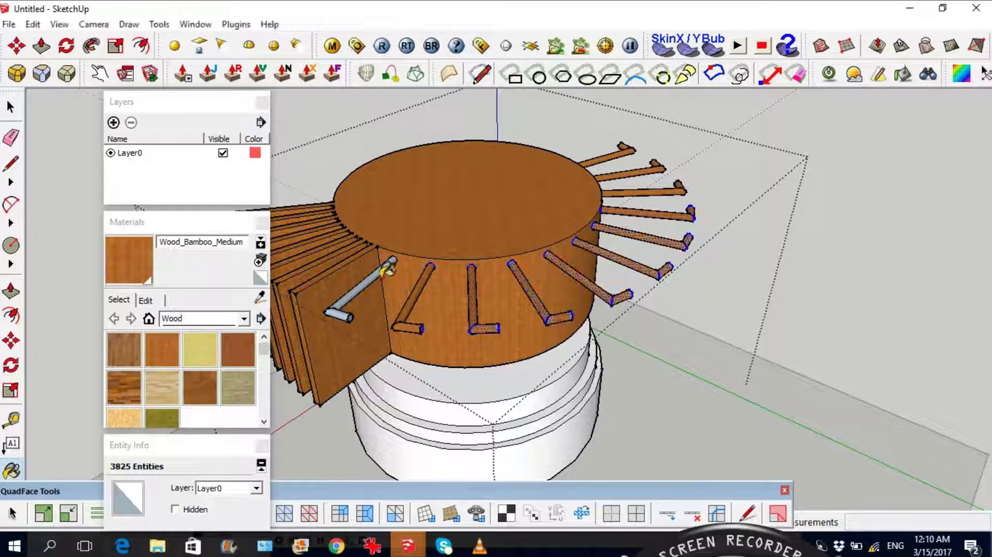
- Paint the bent tube in front of the outermost fin with Wood_Bamboo_Medium
{"action": "left_click", "coordinate": [334, 310]}
{"action": "scroll", "coordinate": [336, 310], "scroll_direction": "up", "scroll_amount": 2}
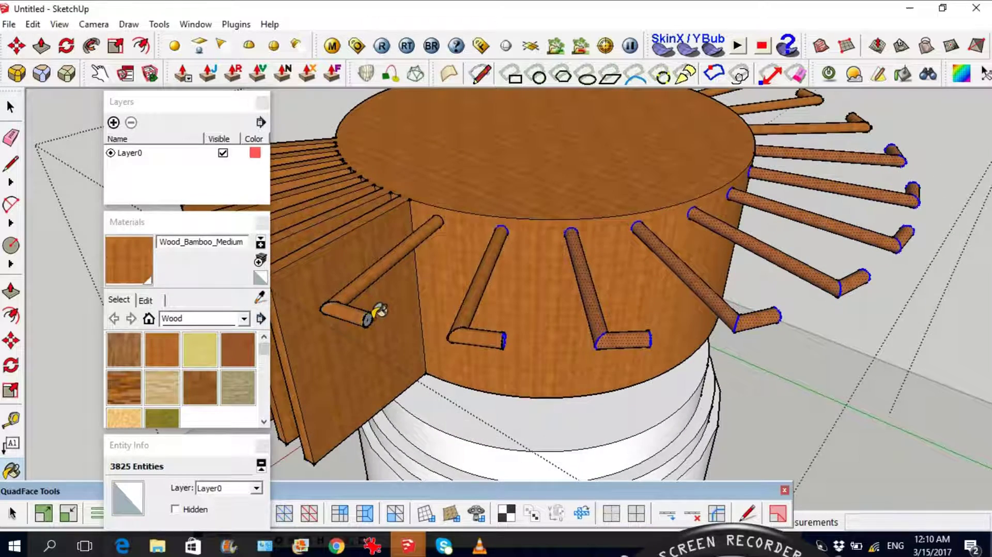
{"action": "left_click", "coordinate": [376, 313]}
{"action": "scroll", "coordinate": [374, 311], "scroll_direction": "up", "scroll_amount": 2}
{"action": "scroll", "coordinate": [362, 313], "scroll_direction": "down", "scroll_amount": 6}
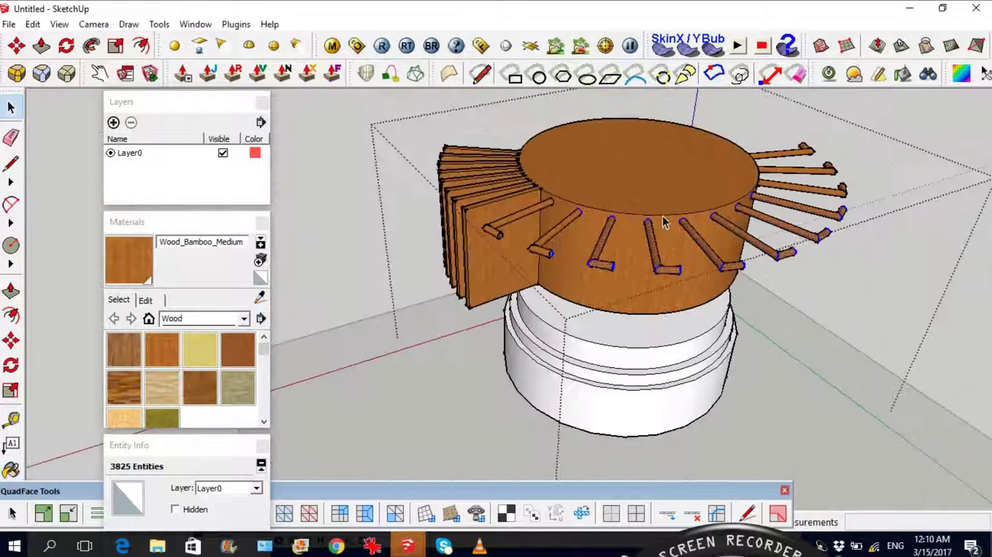
- Close the component, select it as a whole and examine the wood texture on the cylinder and tubes
{"action": "key", "text": "space"}
{"action": "left_click", "coordinate": [811, 148]}
{"action": "left_click", "coordinate": [660, 178]}
{"action": "scroll", "coordinate": [661, 179], "scroll_direction": "up", "scroll_amount": 4}
{"action": "scroll", "coordinate": [543, 235], "scroll_direction": "up", "scroll_amount": 3}
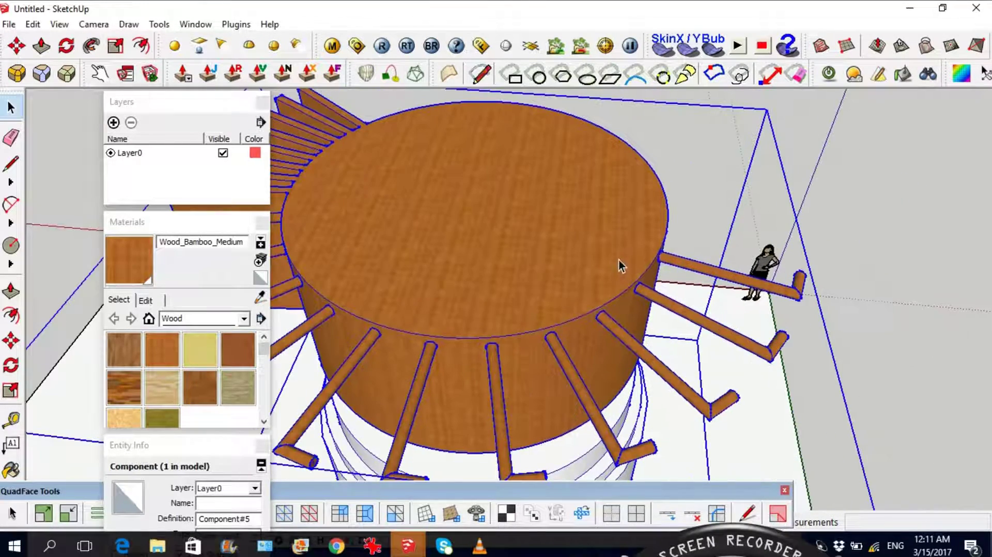
{"action": "middle_click_drag", "start_coordinate": [549, 245], "coordinate": [581, 186]}
{"action": "scroll", "coordinate": [595, 202], "scroll_direction": "down", "scroll_amount": 4}
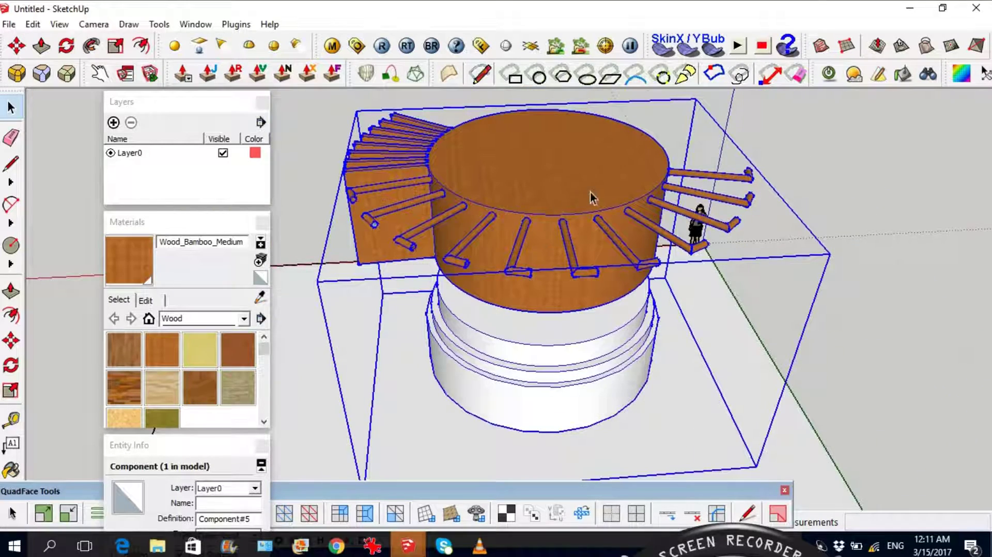
{"action": "scroll", "coordinate": [649, 169], "scroll_direction": "up", "scroll_amount": 3}
{"action": "middle_click_drag", "start_coordinate": [665, 186], "coordinate": [605, 199]}
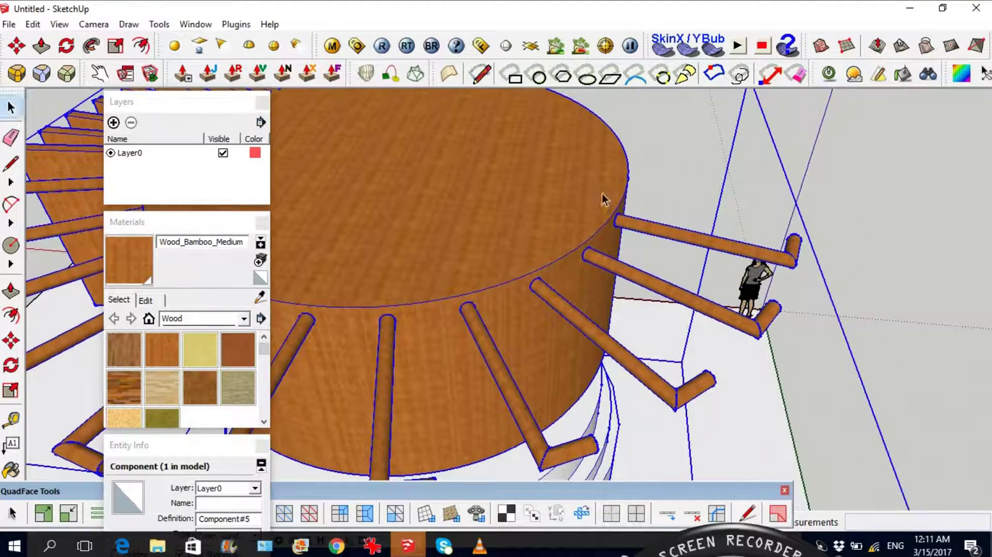
{"action": "scroll", "coordinate": [573, 204], "scroll_direction": "down", "scroll_amount": 3}
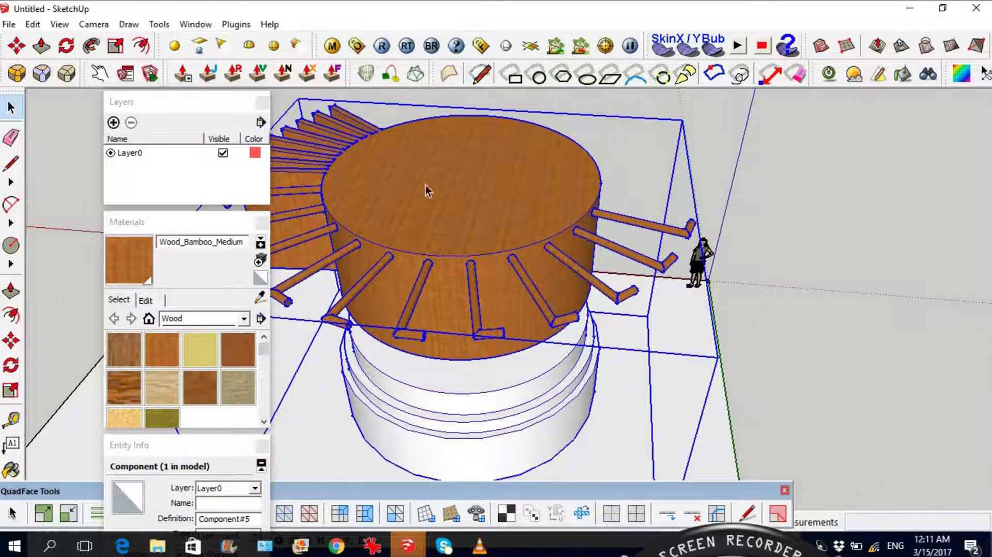
{"action": "scroll", "coordinate": [570, 203], "scroll_direction": "up", "scroll_amount": 3}
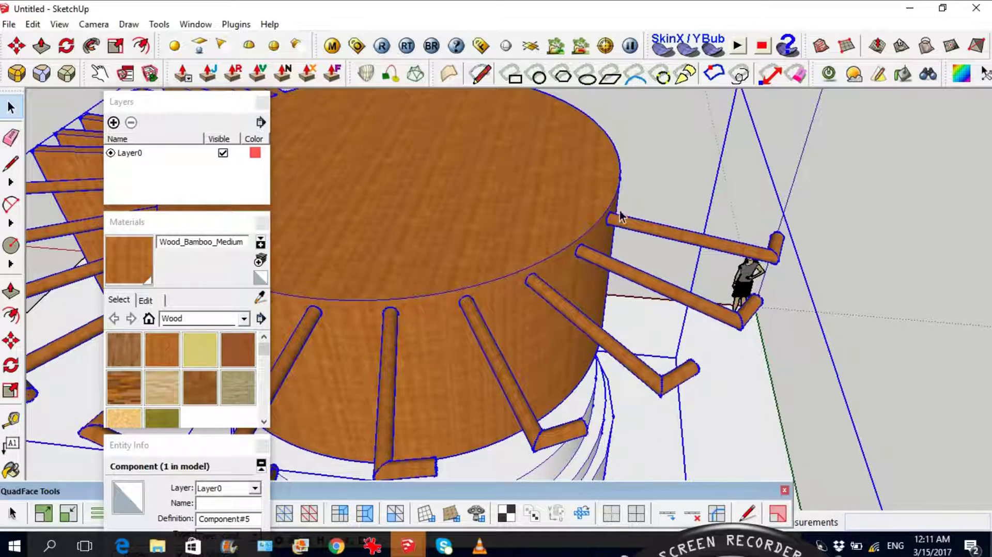
{"action": "scroll", "coordinate": [591, 186], "scroll_direction": "down", "scroll_amount": 3}
{"action": "middle_click_drag", "start_coordinate": [481, 243], "coordinate": [544, 217]}
{"action": "scroll", "coordinate": [413, 212], "scroll_direction": "up", "scroll_amount": 3}
- Reopen the component and select its connected geometry to check which tubes belong to it
{"action": "triple_click", "coordinate": [545, 216]}
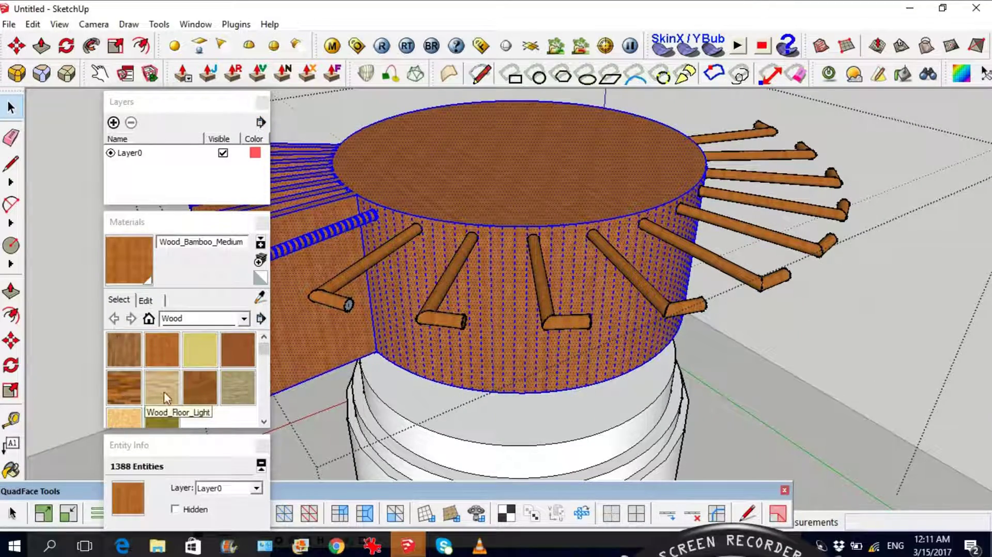
{"action": "middle_click_drag", "start_coordinate": [538, 217], "coordinate": [557, 253]}
{"action": "left_click", "coordinate": [406, 281]}
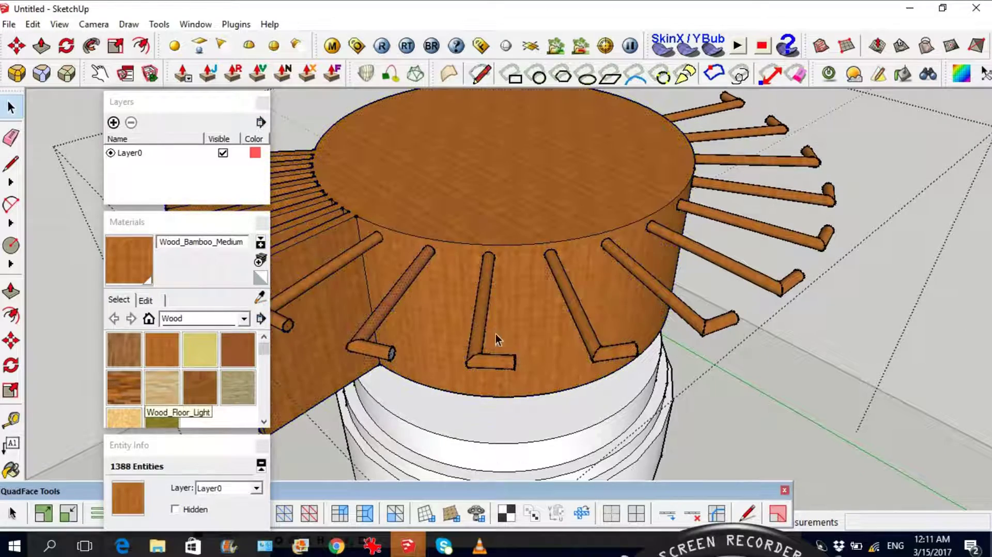
{"action": "scroll", "coordinate": [394, 231], "scroll_direction": "down", "scroll_amount": 5}
{"action": "triple_click", "coordinate": [488, 259]}
{"action": "scroll", "coordinate": [489, 258], "scroll_direction": "up", "scroll_amount": 2}
{"action": "scroll", "coordinate": [514, 207], "scroll_direction": "up", "scroll_amount": 5}
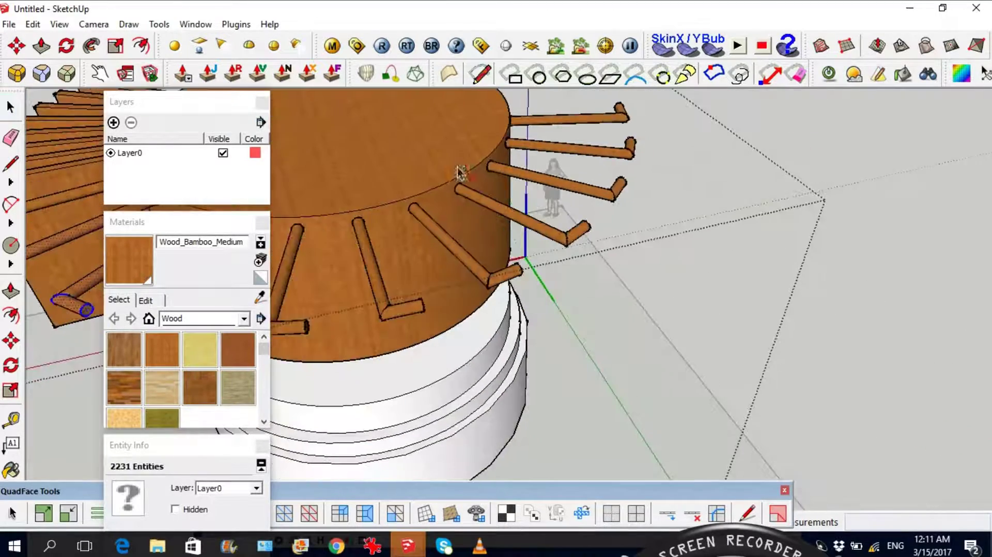
- Select several bent tubes one by one to compare the component tubes with the loose ones, and inspect their bends
{"action": "left_click", "coordinate": [553, 192]}
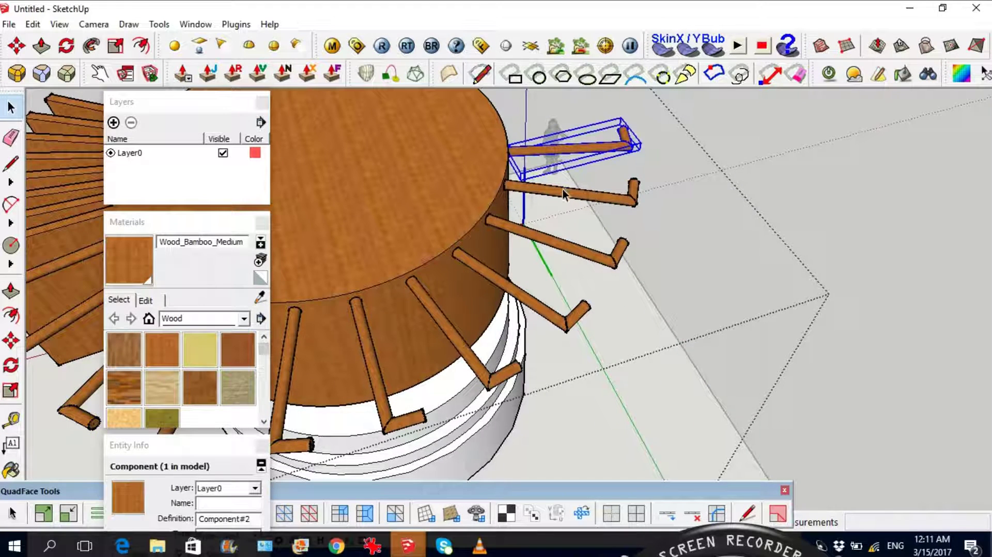
{"action": "left_click", "coordinate": [530, 241]}
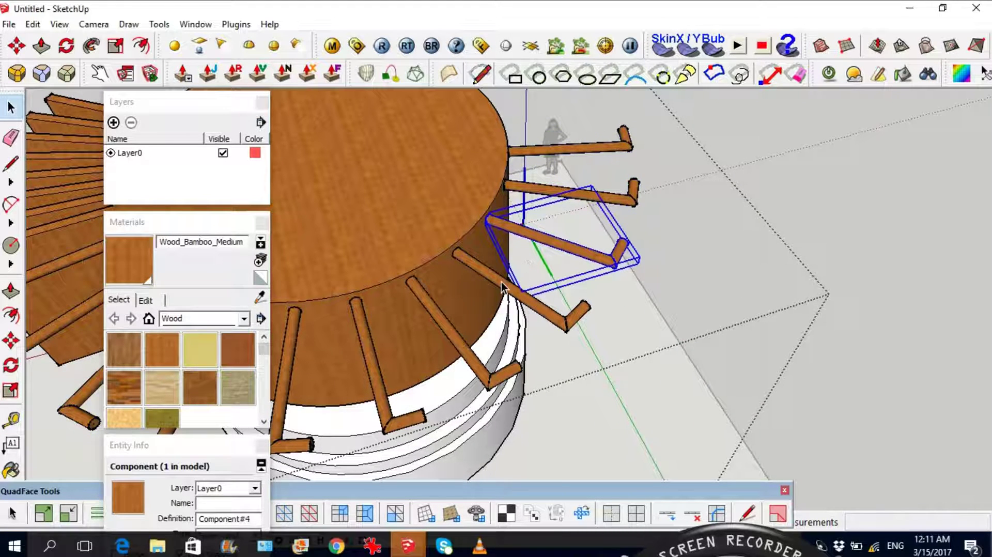
{"action": "left_click", "coordinate": [501, 285]}
{"action": "scroll", "coordinate": [454, 215], "scroll_direction": "up", "scroll_amount": 4}
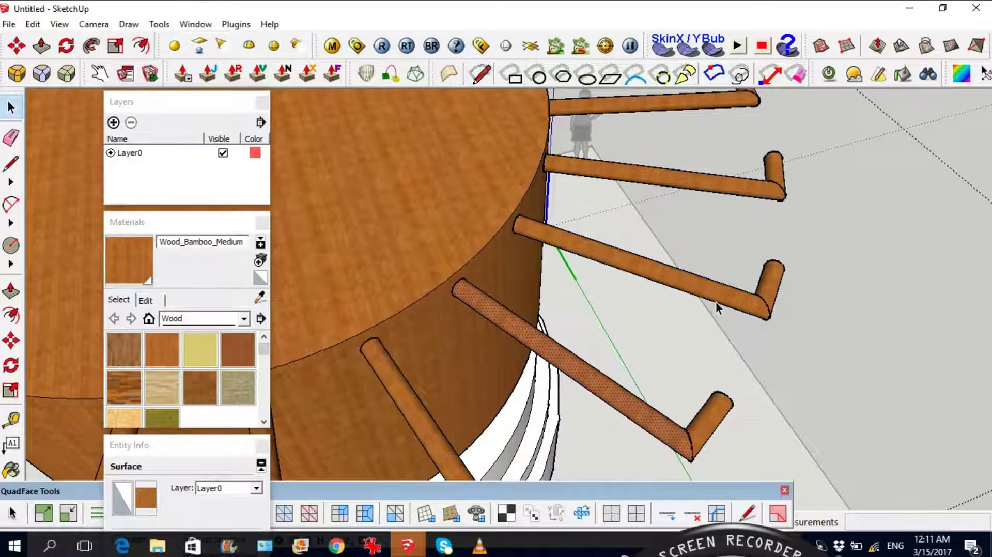
{"action": "scroll", "coordinate": [716, 308], "scroll_direction": "down", "scroll_amount": 6}
{"action": "middle_click_drag", "start_coordinate": [534, 219], "coordinate": [697, 328]}
{"action": "scroll", "coordinate": [683, 342], "scroll_direction": "up", "scroll_amount": 4}
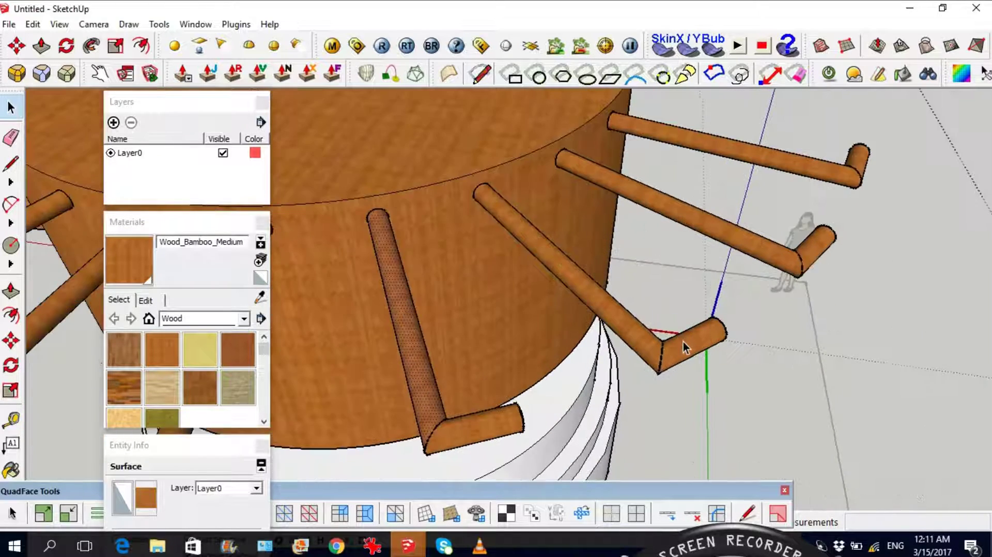
{"action": "scroll", "coordinate": [684, 342], "scroll_direction": "up", "scroll_amount": 2}
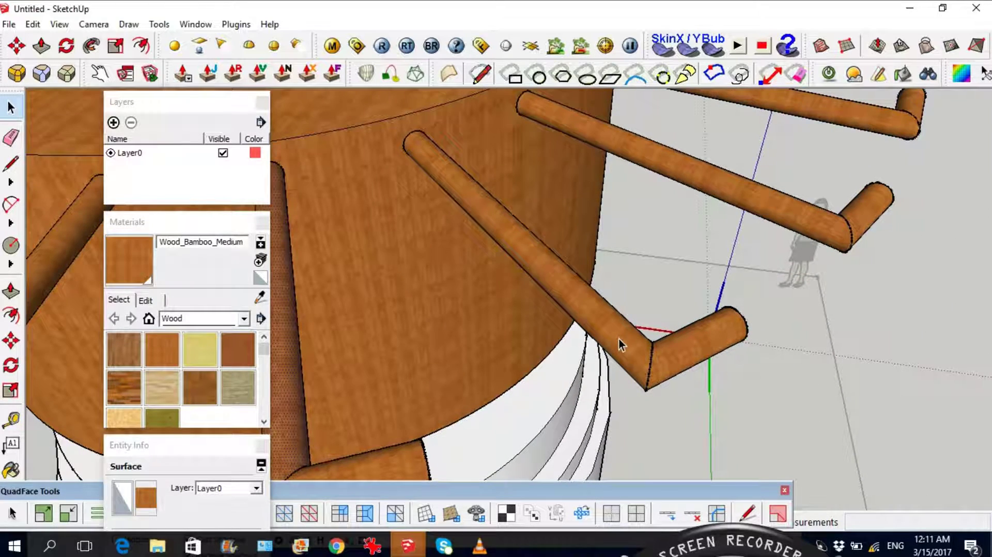
- Open the bent tube component, select all its connected geometry to check its extent, and close the component again
{"action": "double_click", "coordinate": [619, 339]}
{"action": "triple_click", "coordinate": [599, 317]}
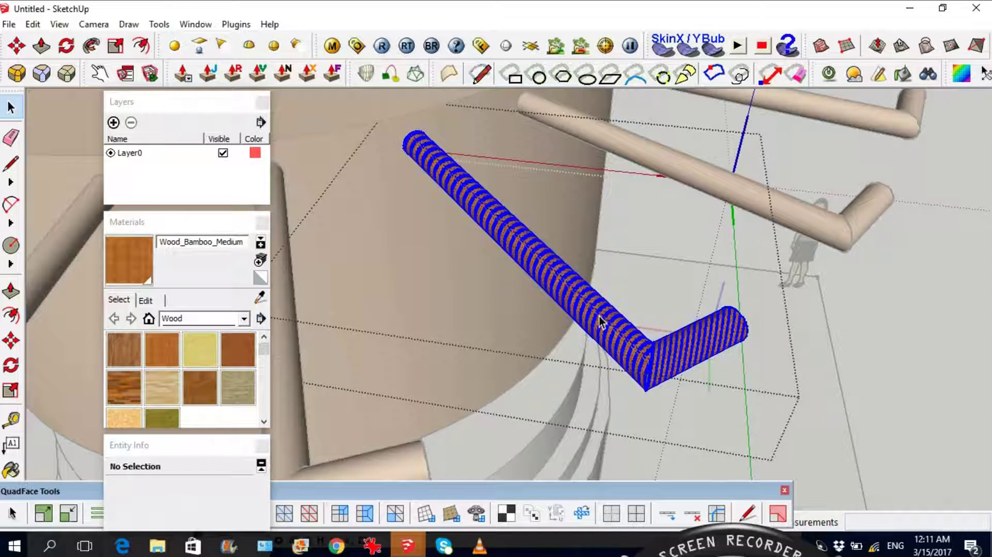
{"action": "middle_click_drag", "start_coordinate": [693, 347], "coordinate": [560, 277]}
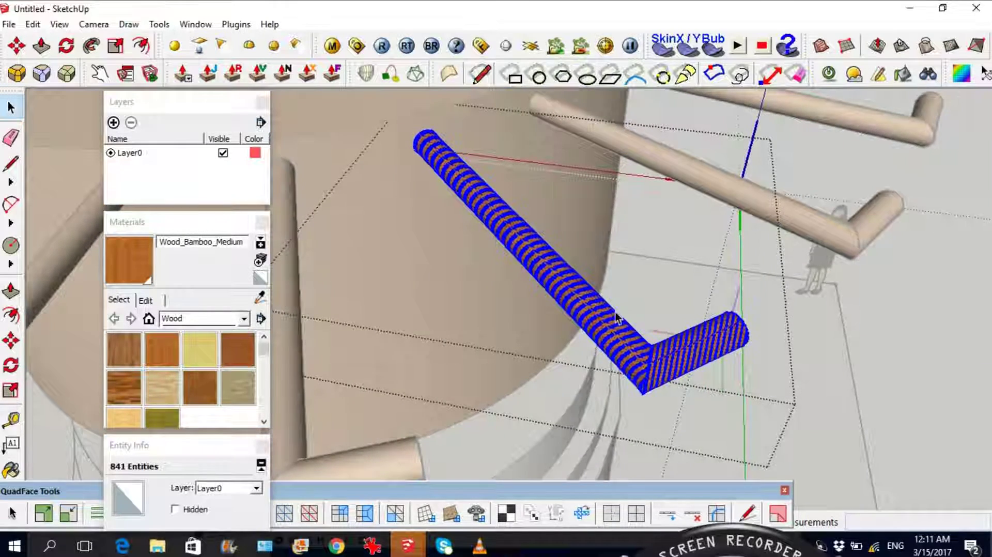
{"action": "scroll", "coordinate": [616, 312], "scroll_direction": "down", "scroll_amount": 5}
{"action": "left_click", "coordinate": [810, 336]}
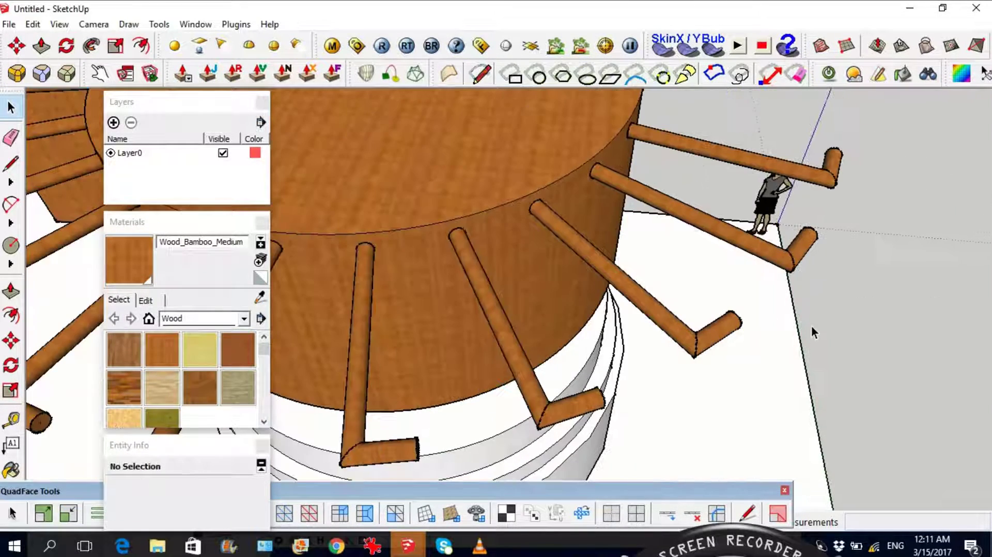
{"action": "scroll", "coordinate": [496, 142], "scroll_direction": "down", "scroll_amount": 3}
{"action": "scroll", "coordinate": [514, 195], "scroll_direction": "up", "scroll_amount": 4}
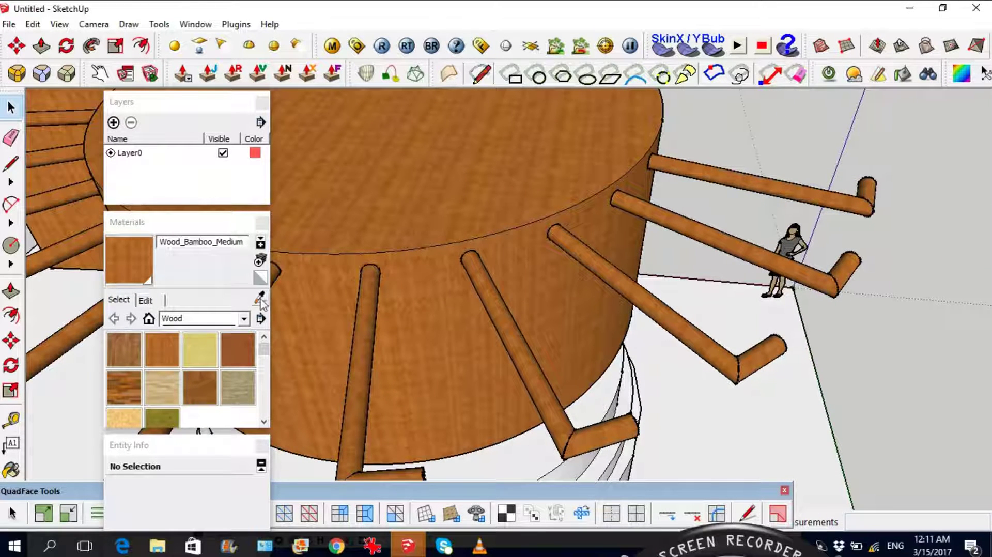
- Open Wood_Bamboo_Medium for editing and move the Materials window clear of the model
{"action": "left_click", "coordinate": [128, 304]}
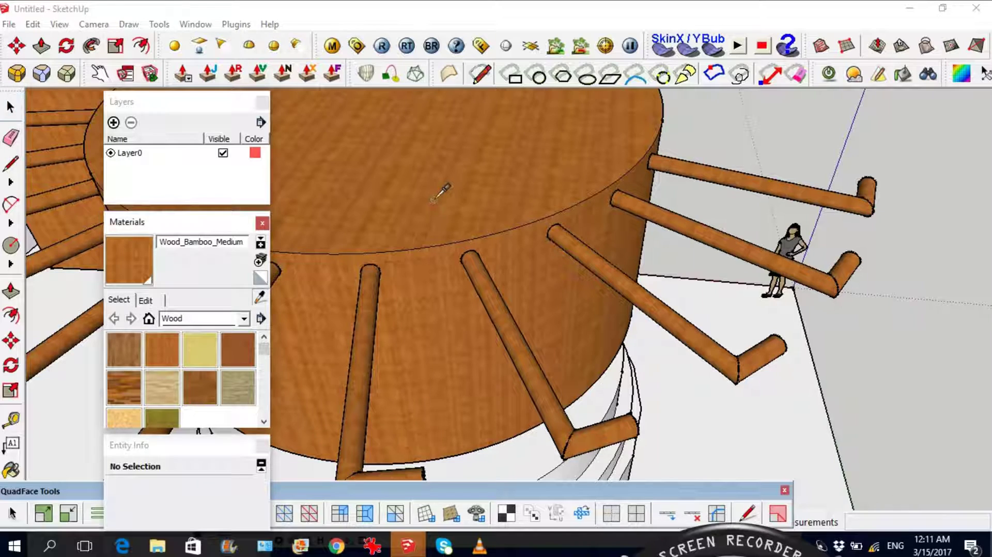
{"action": "middle_click_drag", "start_coordinate": [455, 194], "coordinate": [511, 159]}
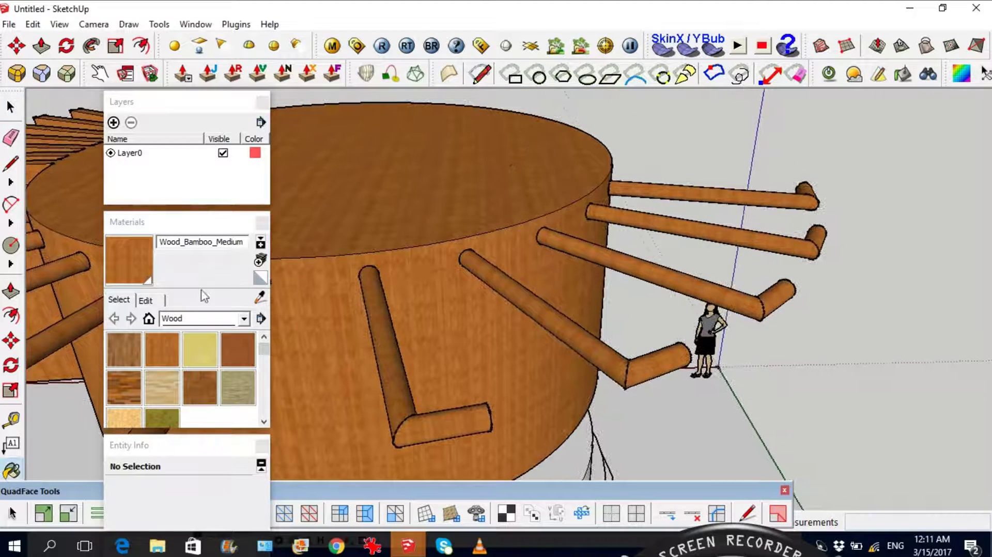
{"action": "left_click_drag", "start_coordinate": [209, 227], "coordinate": [902, 114]}
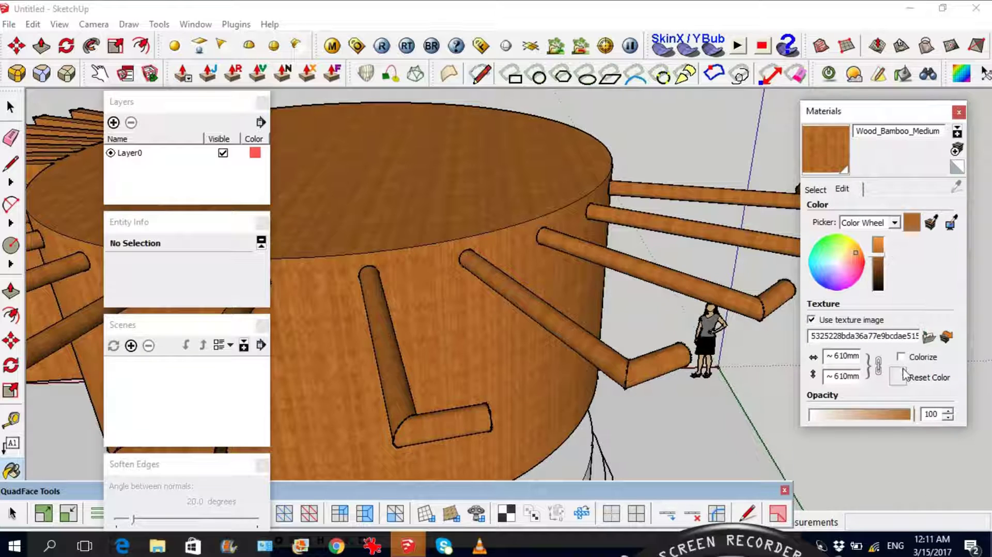
- Replace the texture image of Wood_Bamboo_Medium with 4acef6ba0f9b3bb9754704c67889a4c5.jpg from the ChaosGroupTextureCache folder
{"action": "left_click", "coordinate": [929, 338]}
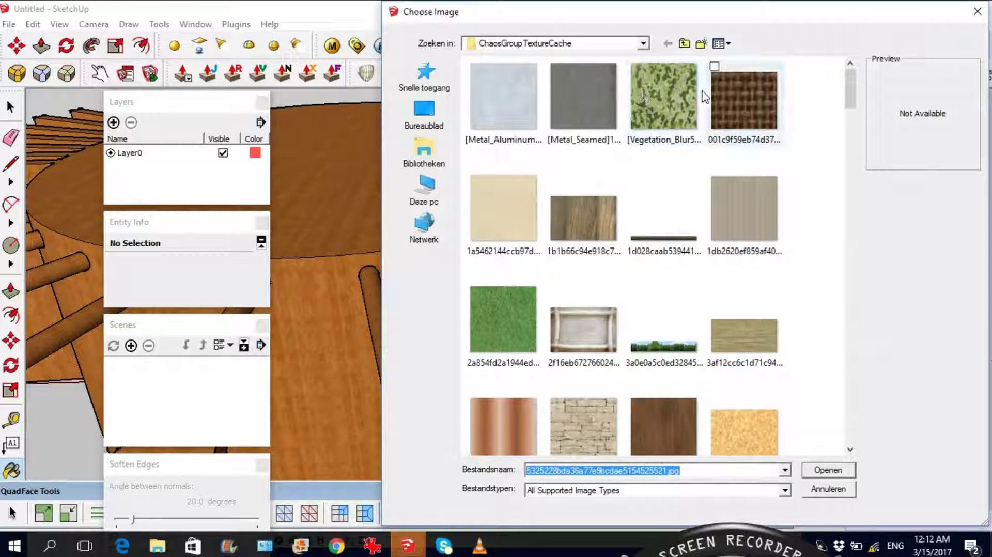
{"action": "left_click", "coordinate": [645, 44]}
{"action": "left_click", "coordinate": [646, 46]}
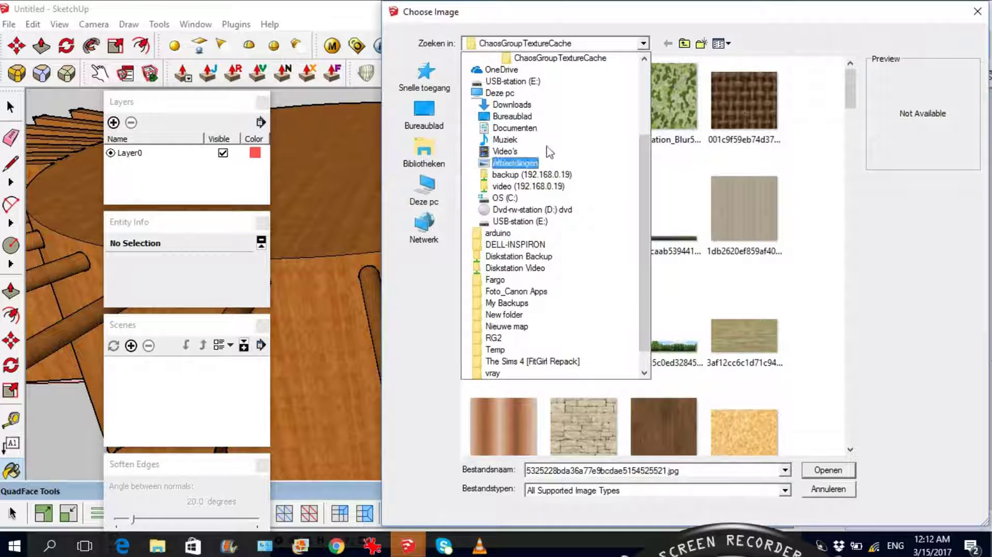
{"action": "left_click", "coordinate": [853, 103]}
{"action": "mouse_move", "coordinate": [852, 102]}
{"action": "left_mouse_down"}
{"action": "mouse_move", "coordinate": [849, 153]}
{"action": "mouse_move", "coordinate": [846, 116]}
{"action": "left_mouse_up"}
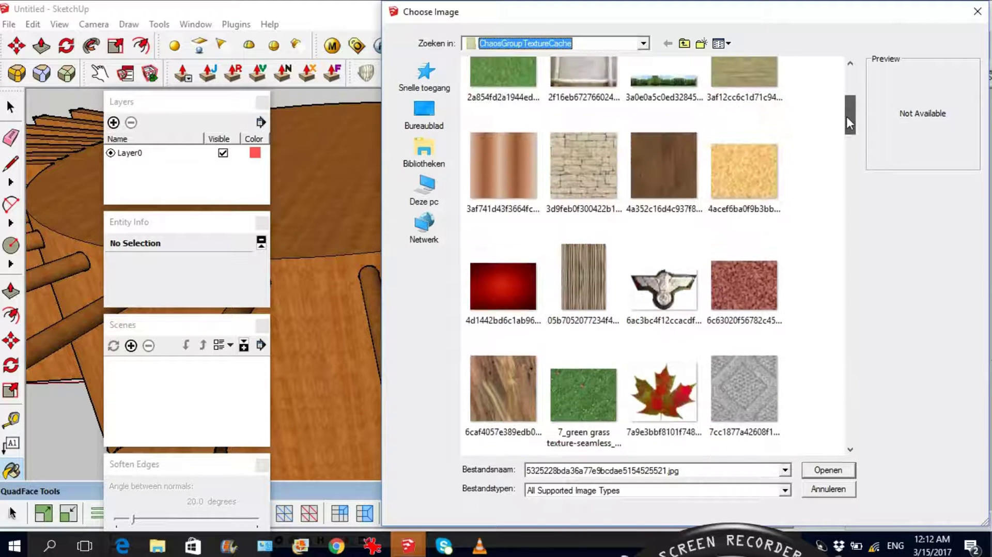
{"action": "left_click", "coordinate": [750, 174]}
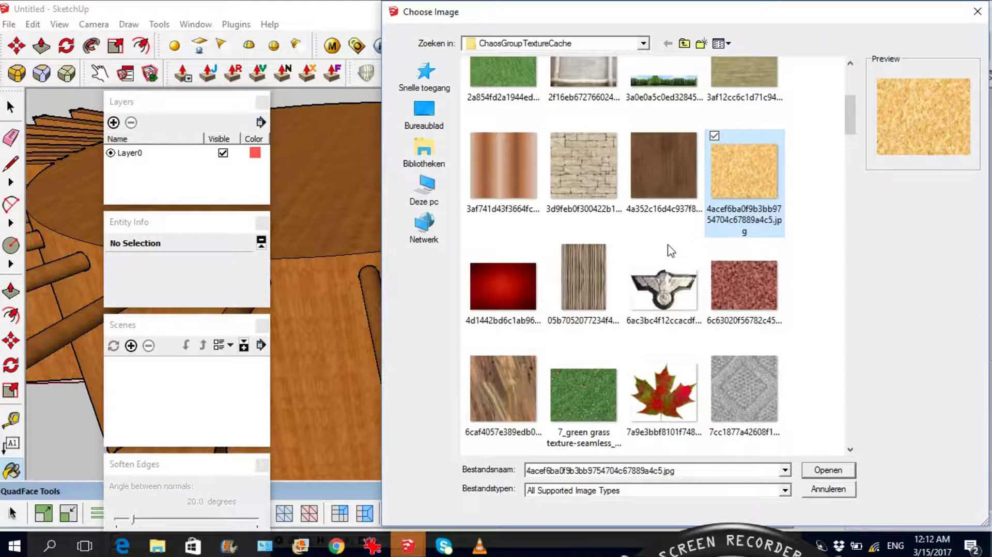
{"action": "double_click", "coordinate": [744, 170]}
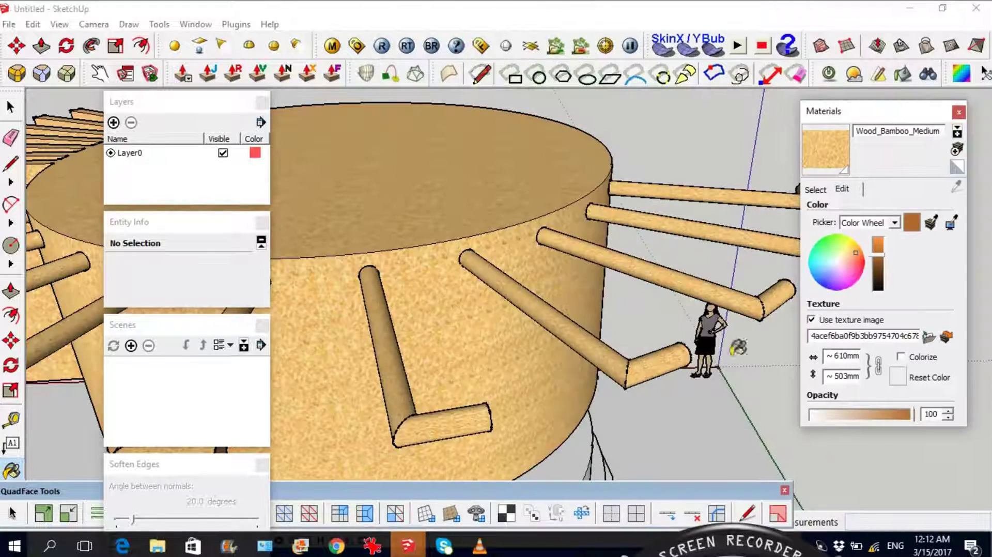
- Examine the new texture on the upper cylinder, fins and bent tubes from several angles
{"action": "mouse_move", "coordinate": [495, 259]}
{"action": "middle_mouse_down"}
{"action": "mouse_move", "coordinate": [534, 304]}
{"action": "mouse_move", "coordinate": [593, 259]}
{"action": "middle_mouse_up"}
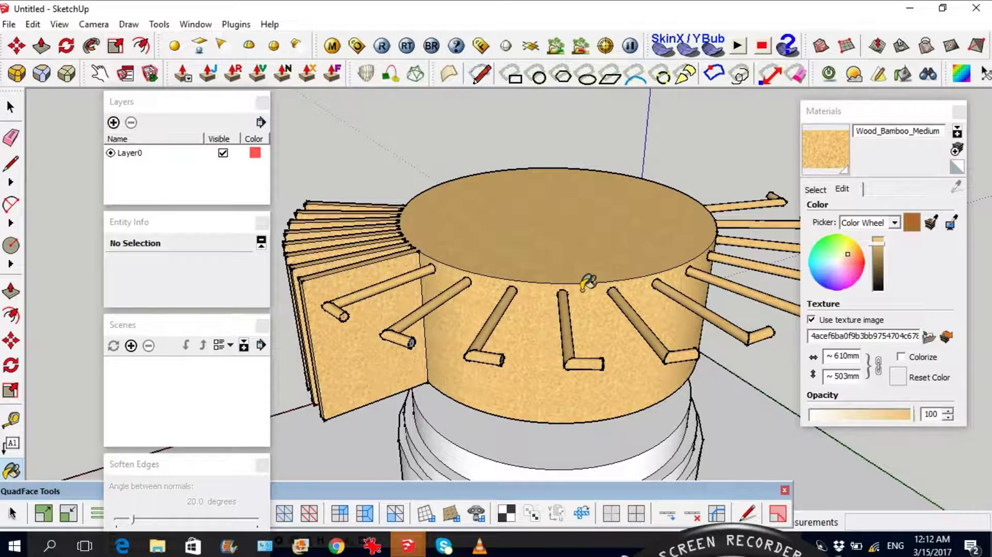
{"action": "mouse_move", "coordinate": [568, 287]}
{"action": "middle_mouse_down"}
{"action": "mouse_move", "coordinate": [504, 288]}
{"action": "mouse_move", "coordinate": [505, 250]}
{"action": "middle_mouse_up"}
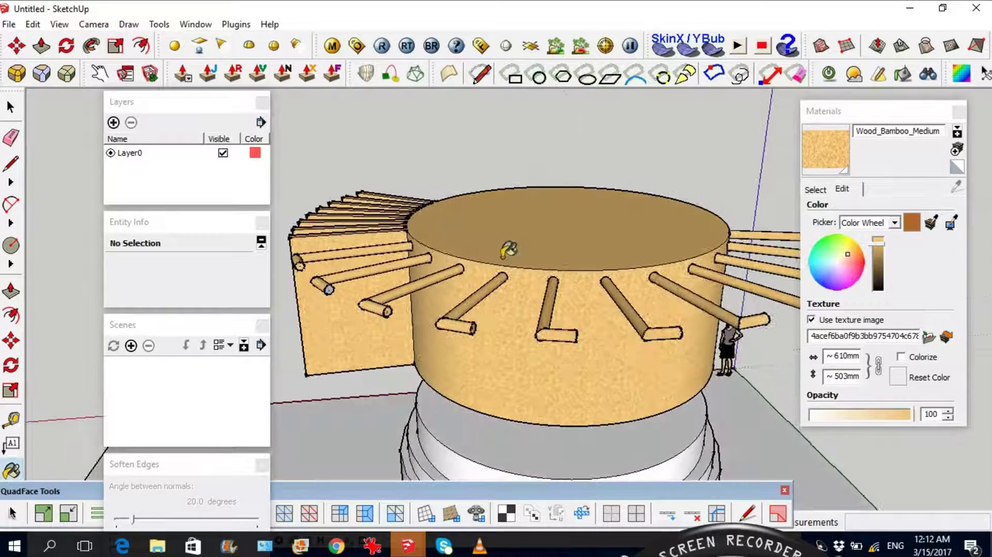
{"action": "mouse_move", "coordinate": [565, 232]}
{"action": "middle_mouse_down"}
{"action": "mouse_move", "coordinate": [620, 290]}
{"action": "mouse_move", "coordinate": [645, 352]}
{"action": "mouse_move", "coordinate": [558, 310]}
{"action": "middle_mouse_up"}
{"action": "scroll", "coordinate": [545, 310], "scroll_direction": "down", "scroll_amount": 3}
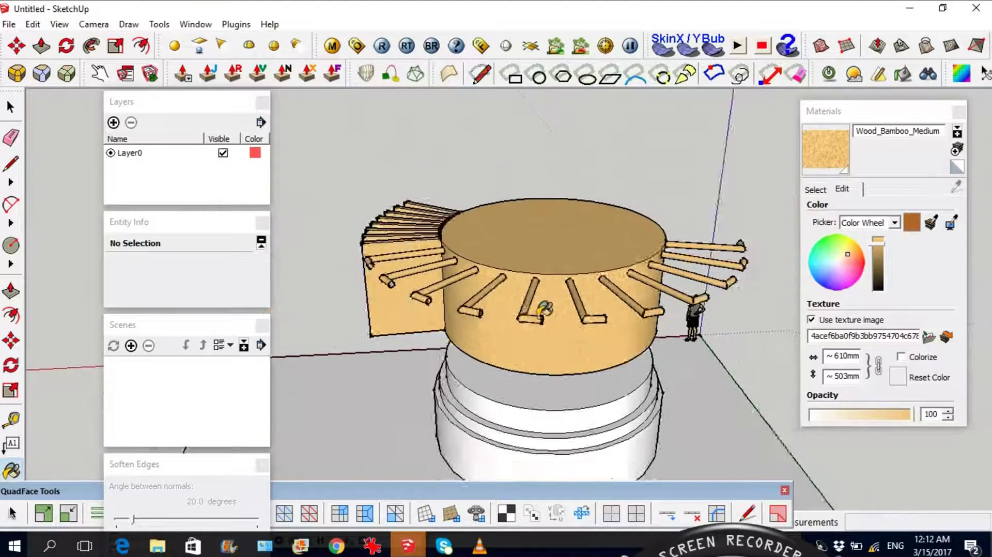
{"action": "scroll", "coordinate": [552, 281], "scroll_direction": "up", "scroll_amount": 3}
{"action": "middle_click_drag", "start_coordinate": [390, 195], "coordinate": [541, 255]}
- Draw a 48-sided circle centred on the upper cylinder's top face, about two thirds of the cylinder's diameter
{"action": "key", "text": "c"}
{"action": "left_click", "coordinate": [547, 229]}
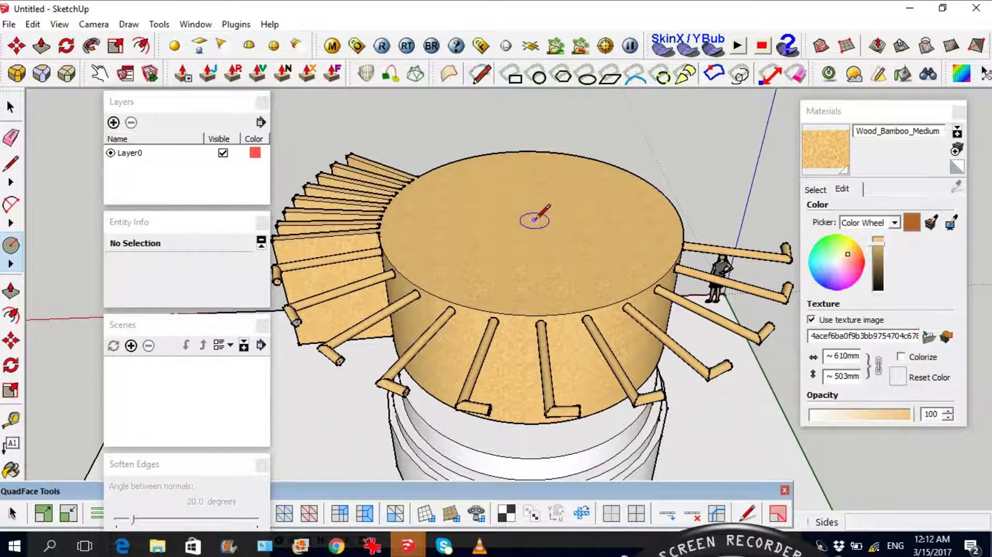
{"action": "scroll", "coordinate": [545, 229], "scroll_direction": "up", "scroll_amount": 2}
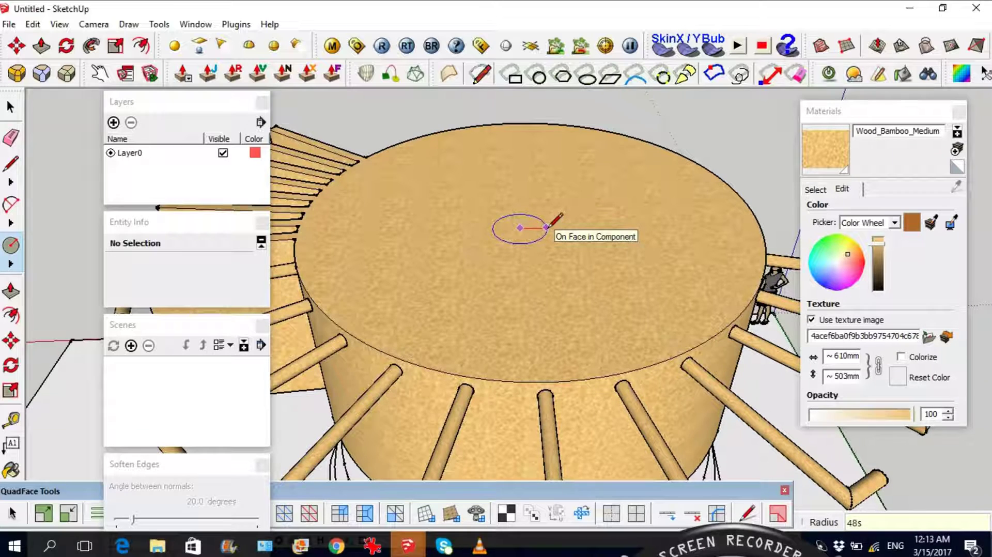
{"action": "key", "text": "Return"}
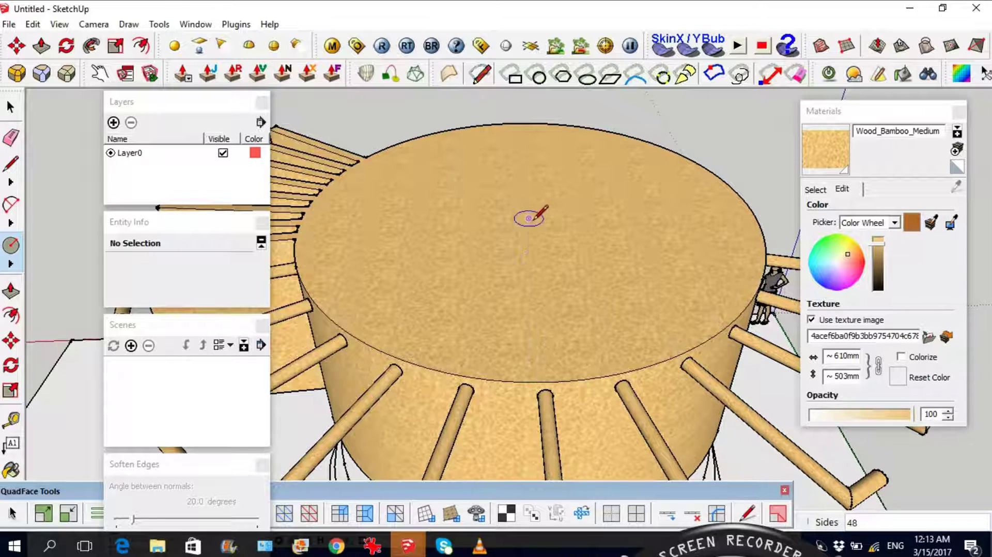
{"action": "scroll", "coordinate": [529, 217], "scroll_direction": "down", "scroll_amount": 5}
{"action": "left_click", "coordinate": [529, 219]}
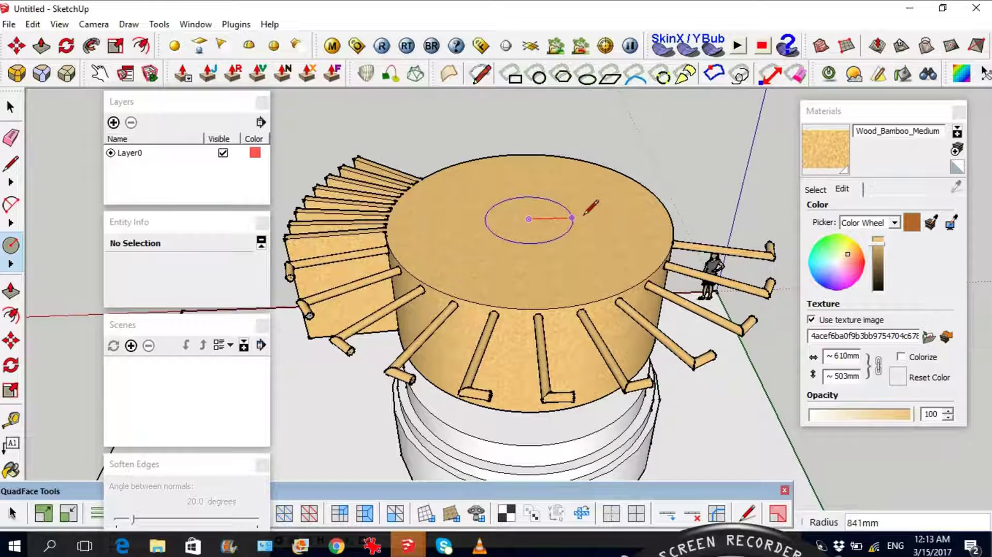
{"action": "left_click", "coordinate": [617, 214]}
{"action": "key", "text": "space"}
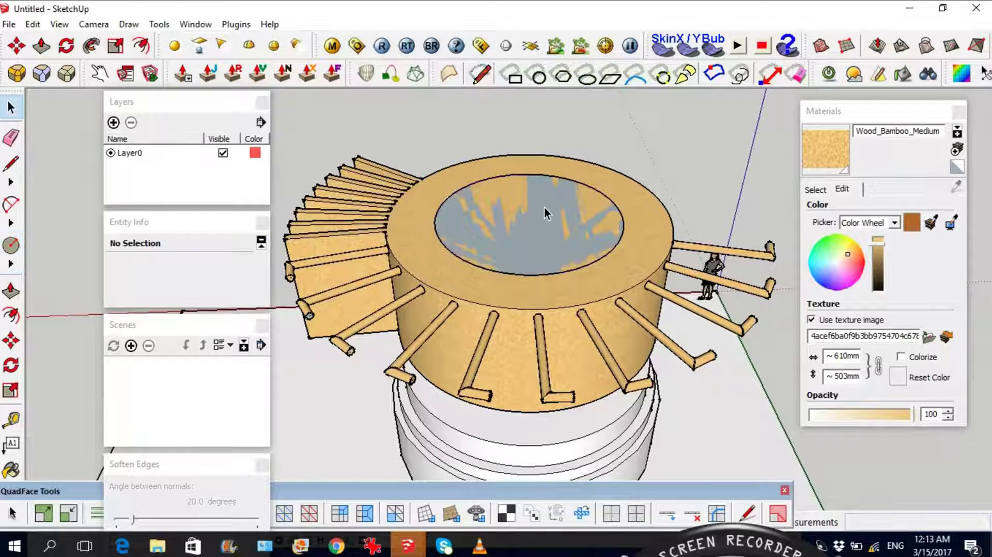
- Draw a vertical line upward from the centre of the new circle, slightly taller than the upper cylinder
{"action": "scroll", "coordinate": [544, 207], "scroll_direction": "up", "scroll_amount": 3}
{"action": "key", "text": "l"}
{"action": "left_click", "coordinate": [521, 226]}
{"action": "middle_click_drag", "start_coordinate": [534, 272], "coordinate": [538, 202]}
{"action": "scroll", "coordinate": [537, 201], "scroll_direction": "down", "scroll_amount": 4}
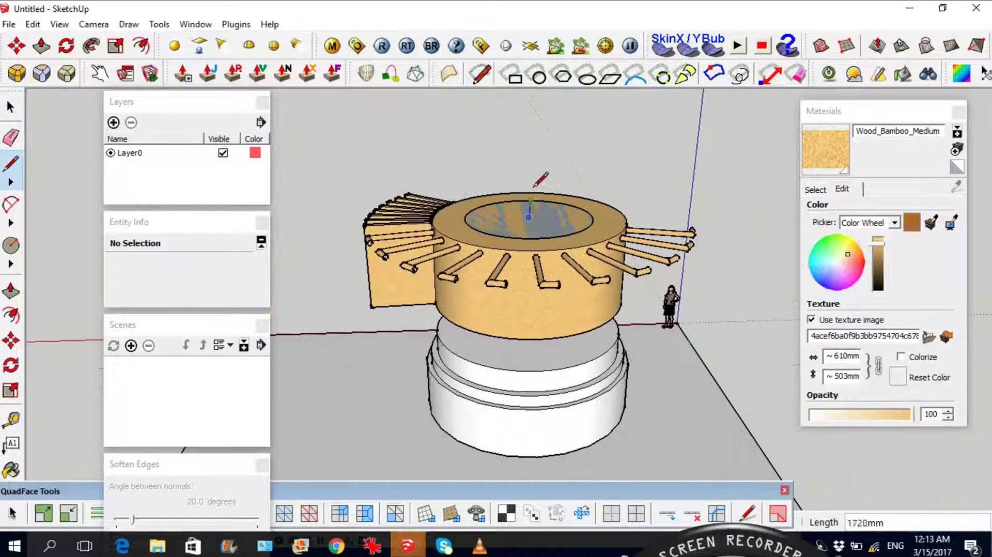
{"action": "left_click", "coordinate": [531, 118]}
{"action": "scroll", "coordinate": [530, 118], "scroll_direction": "up", "scroll_amount": 2}
{"action": "scroll", "coordinate": [531, 116], "scroll_direction": "up", "scroll_amount": 3}
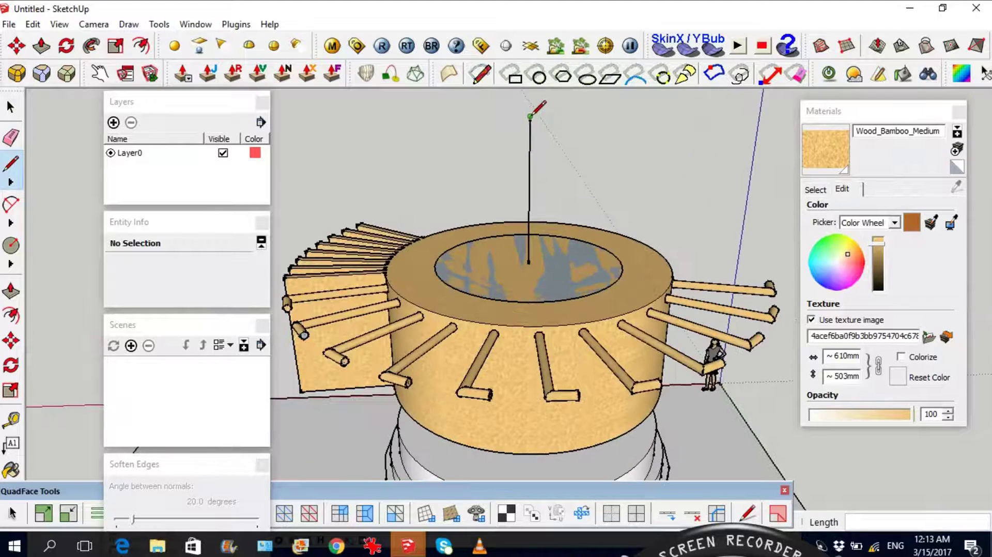
- Complete an upright rectangular face with a horizontal top edge, a vertical edge down to the circle and a bottom edge back to its centre
{"action": "left_click", "coordinate": [639, 116]}
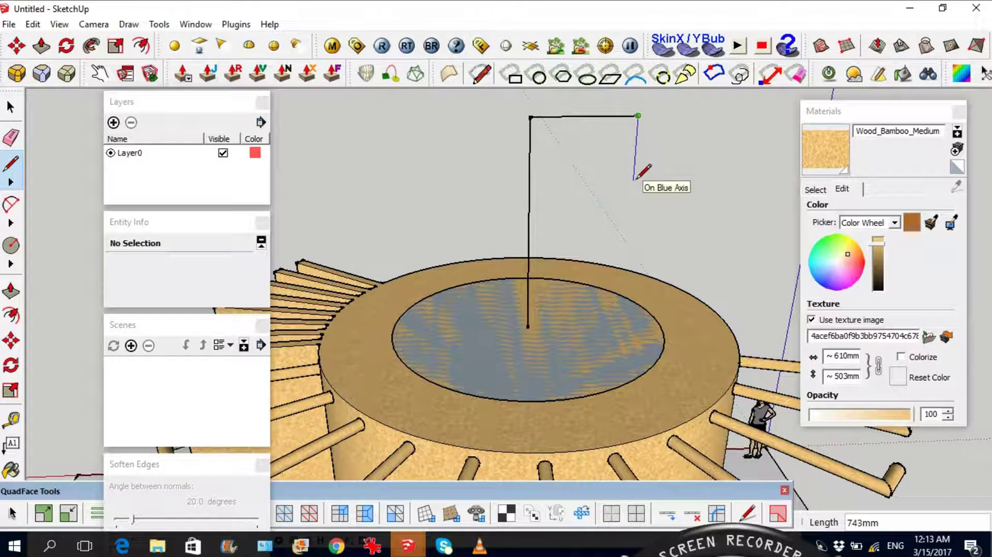
{"action": "key", "text": "shift"}
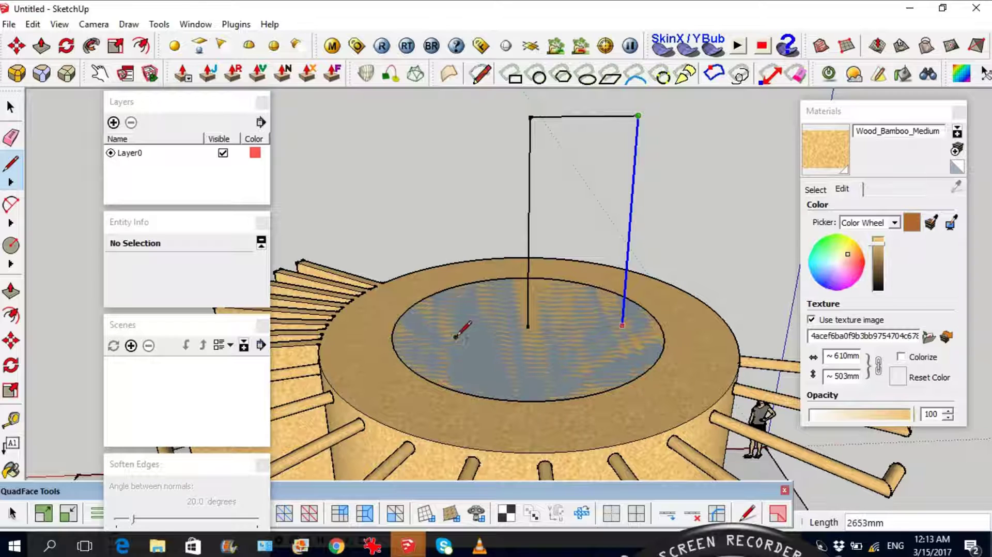
{"action": "left_click", "coordinate": [468, 381]}
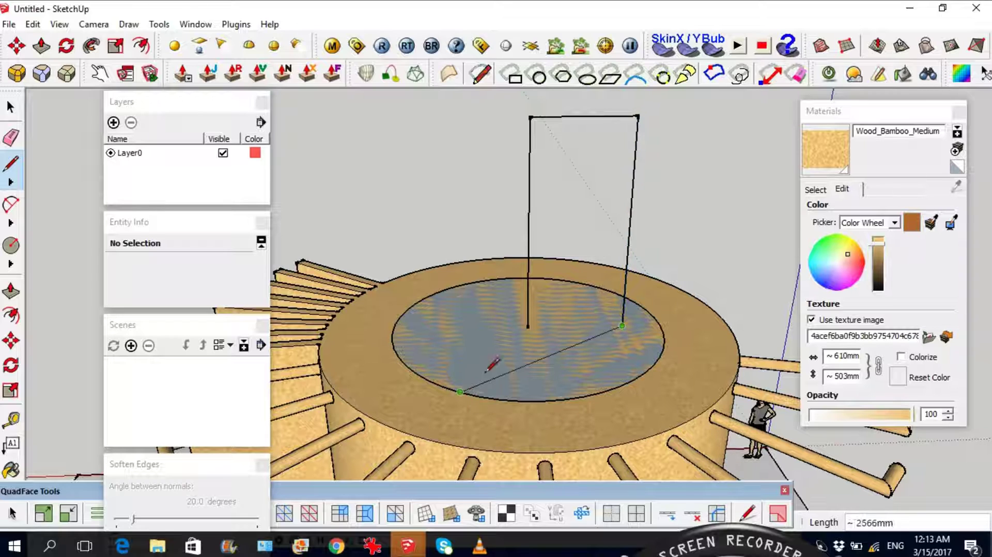
{"action": "left_click", "coordinate": [527, 327]}
{"action": "key", "text": "space"}
- Draw a short slanted line on the upright face, rising outward from its bottom edge
{"action": "mouse_move", "coordinate": [561, 304]}
{"action": "middle_mouse_down"}
{"action": "mouse_move", "coordinate": [538, 317]}
{"action": "mouse_move", "coordinate": [568, 184]}
{"action": "middle_mouse_up"}
{"action": "scroll", "coordinate": [568, 181], "scroll_direction": "up", "scroll_amount": 3}
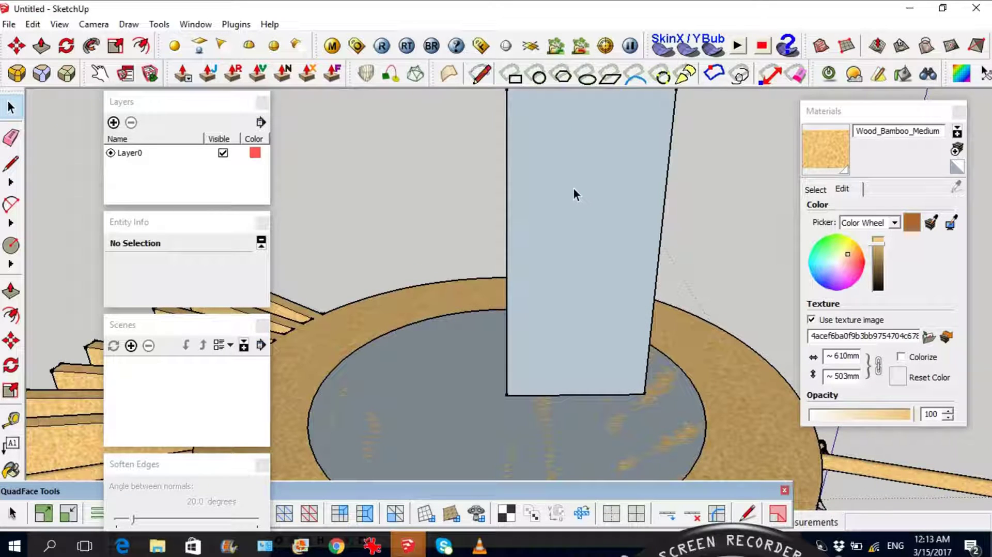
{"action": "scroll", "coordinate": [589, 312], "scroll_direction": "down", "scroll_amount": 3}
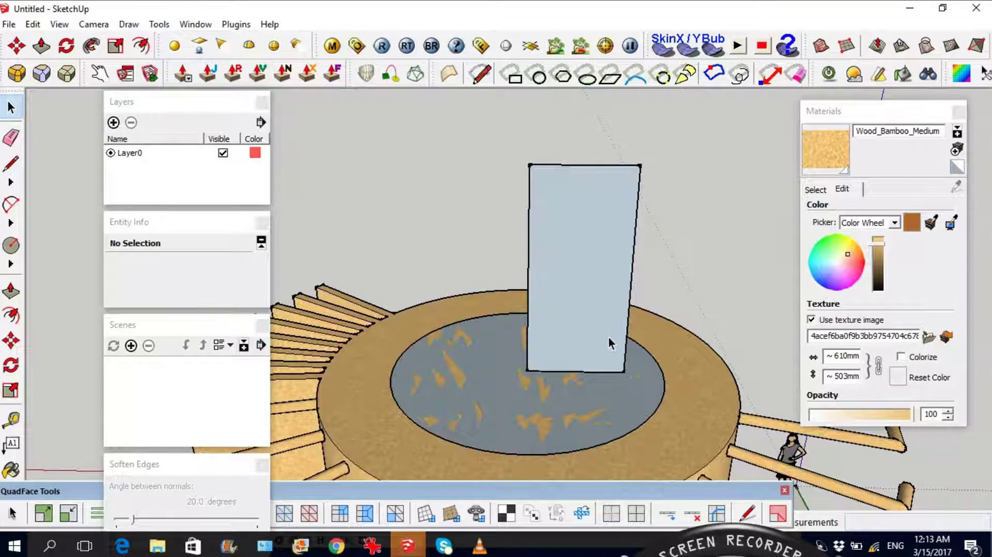
{"action": "scroll", "coordinate": [580, 348], "scroll_direction": "up", "scroll_amount": 2}
{"action": "mouse_move", "coordinate": [578, 345]}
{"action": "middle_mouse_down"}
{"action": "mouse_move", "coordinate": [598, 358]}
{"action": "mouse_move", "coordinate": [594, 336]}
{"action": "middle_mouse_up"}
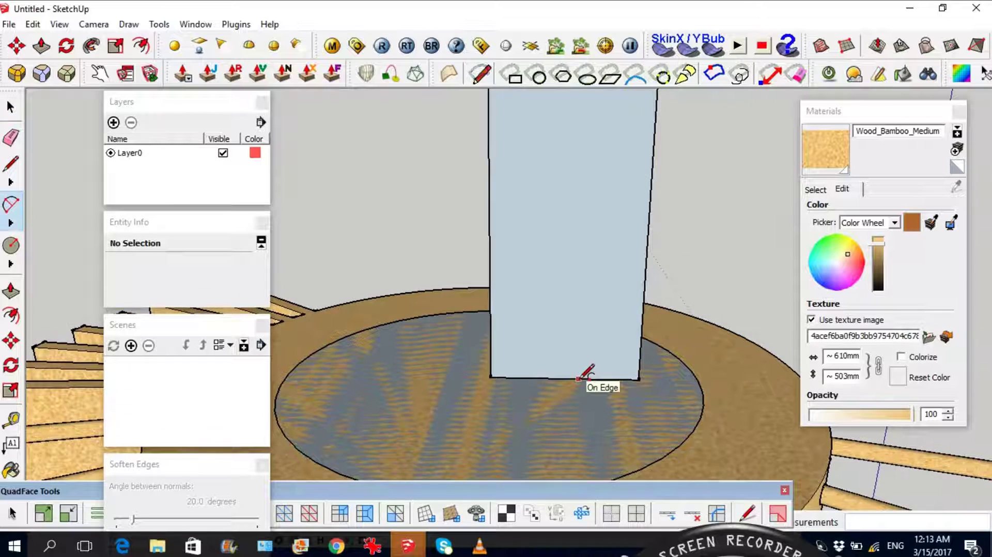
{"action": "scroll", "coordinate": [581, 377], "scroll_direction": "up", "scroll_amount": 2}
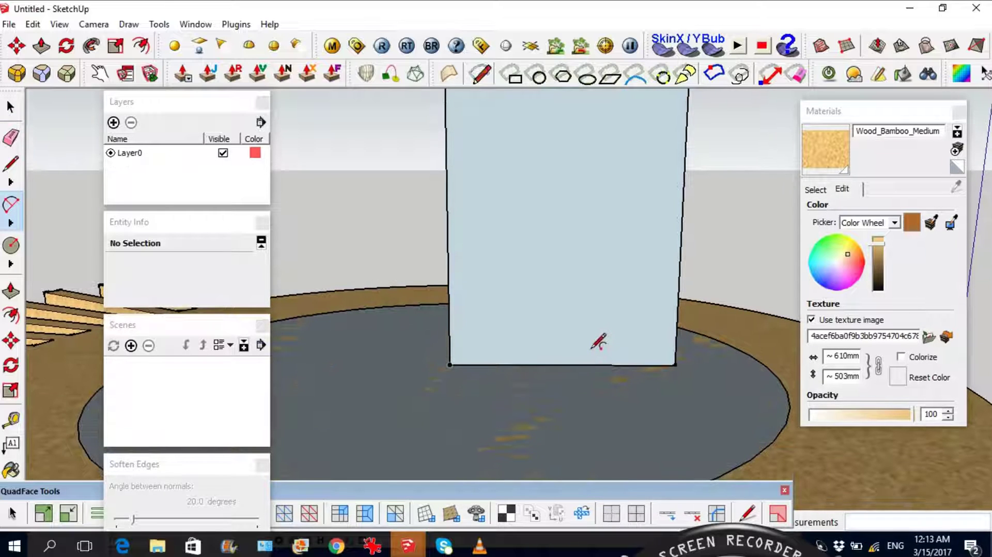
{"action": "left_click", "coordinate": [594, 365]}
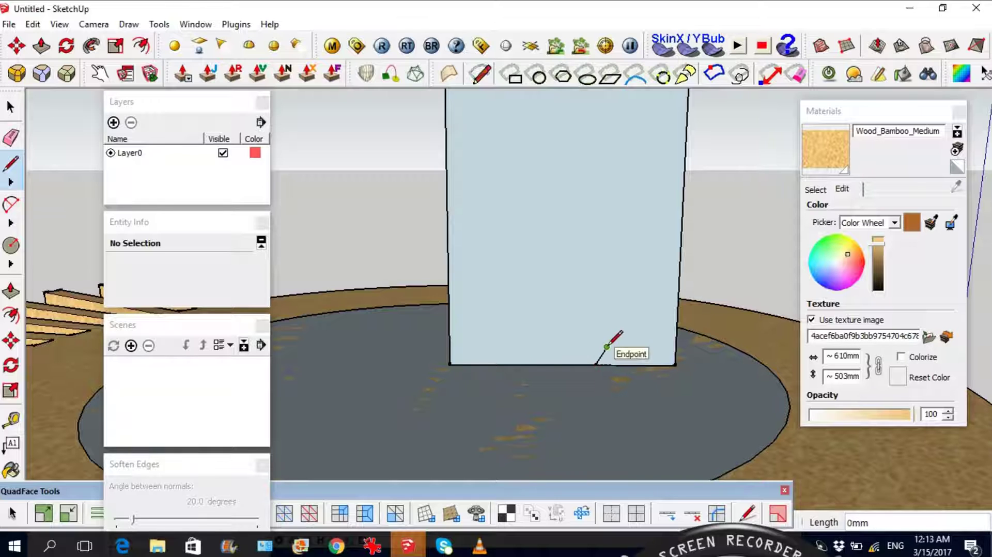
- Draw an arc on the upright face from the end of the short slanted line, bulging toward the outer edge
{"action": "key", "text": "a"}
{"action": "left_click", "coordinate": [607, 347]}
{"action": "scroll", "coordinate": [607, 347], "scroll_direction": "down", "scroll_amount": 2}
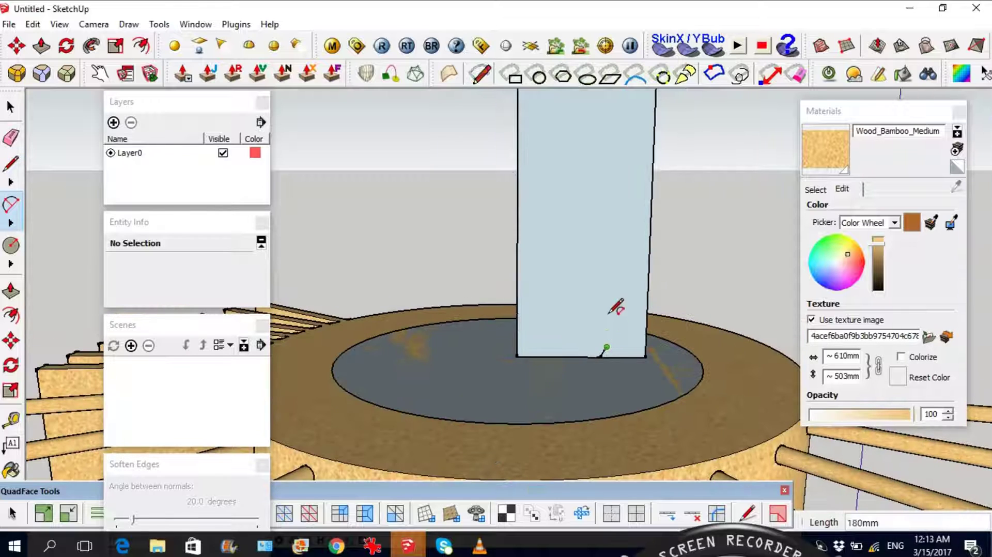
{"action": "left_click", "coordinate": [608, 246]}
{"action": "scroll", "coordinate": [632, 273], "scroll_direction": "up", "scroll_amount": 3}
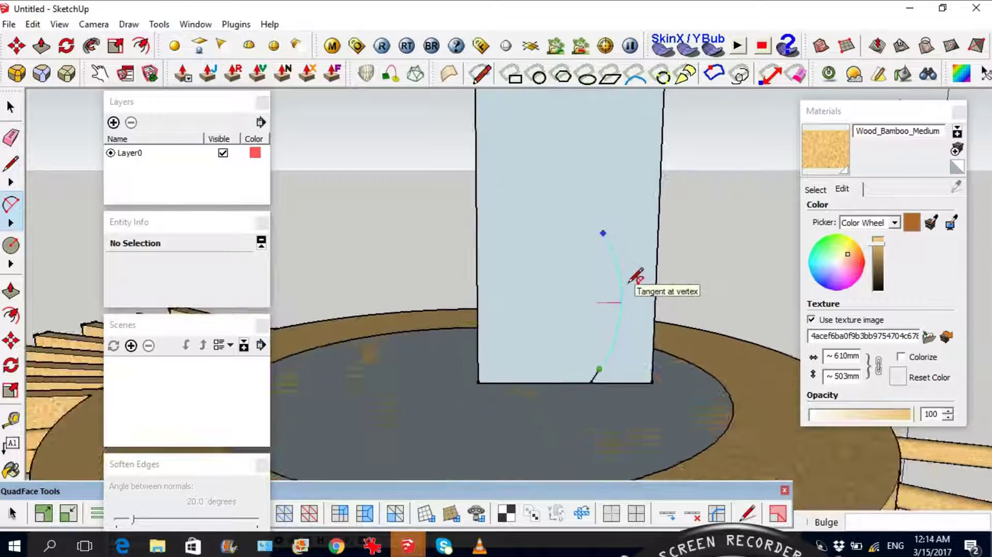
{"action": "left_click", "coordinate": [643, 302]}
{"action": "scroll", "coordinate": [617, 336], "scroll_direction": "down", "scroll_amount": 3}
{"action": "scroll", "coordinate": [607, 248], "scroll_direction": "up", "scroll_amount": 2}
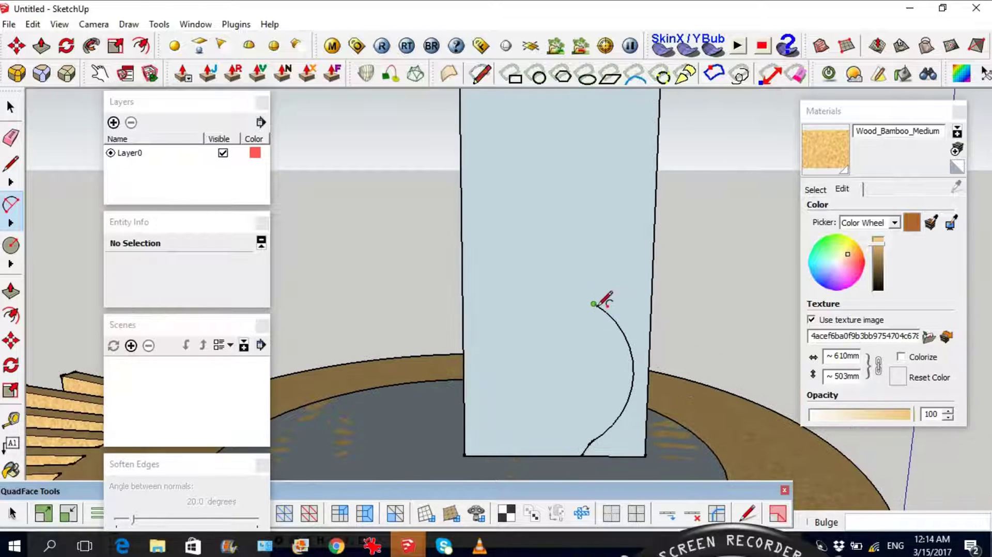
- Continue the profile with a tangent arc from the first arc's upper end, curving inward and upward, about 670 mm long
{"action": "left_click", "coordinate": [594, 304]}
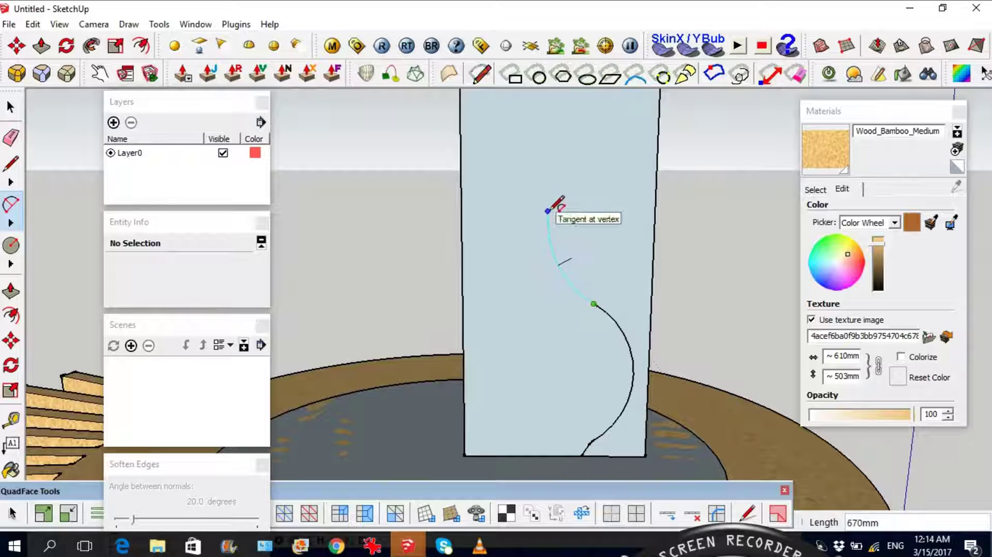
{"action": "double_click", "coordinate": [556, 223]}
{"action": "scroll", "coordinate": [563, 245], "scroll_direction": "up", "scroll_amount": 1}
{"action": "scroll", "coordinate": [563, 263], "scroll_direction": "up", "scroll_amount": 2}
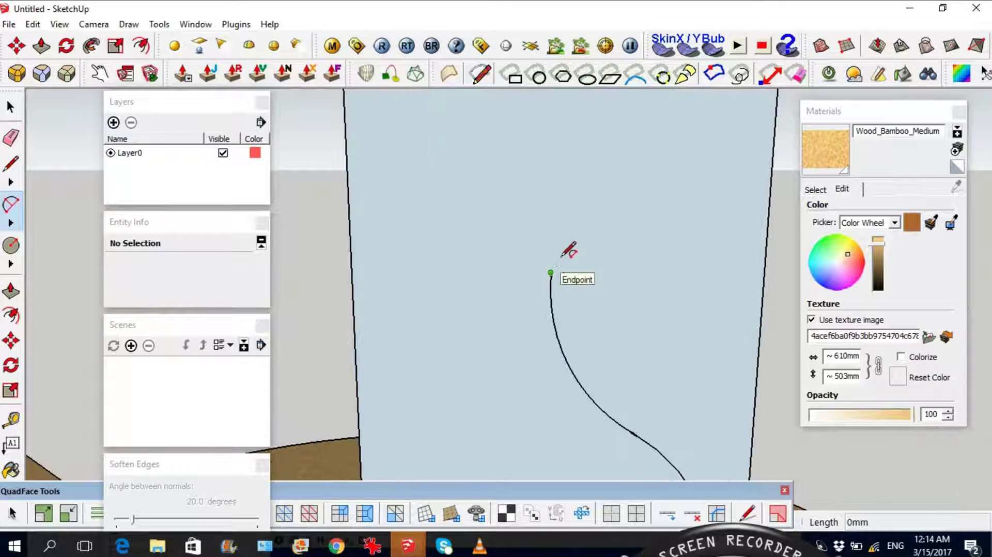
- Continue the profile from the second arc's upper end with an arc about 190 mm long, curving outward and upward
{"action": "left_click", "coordinate": [551, 273]}
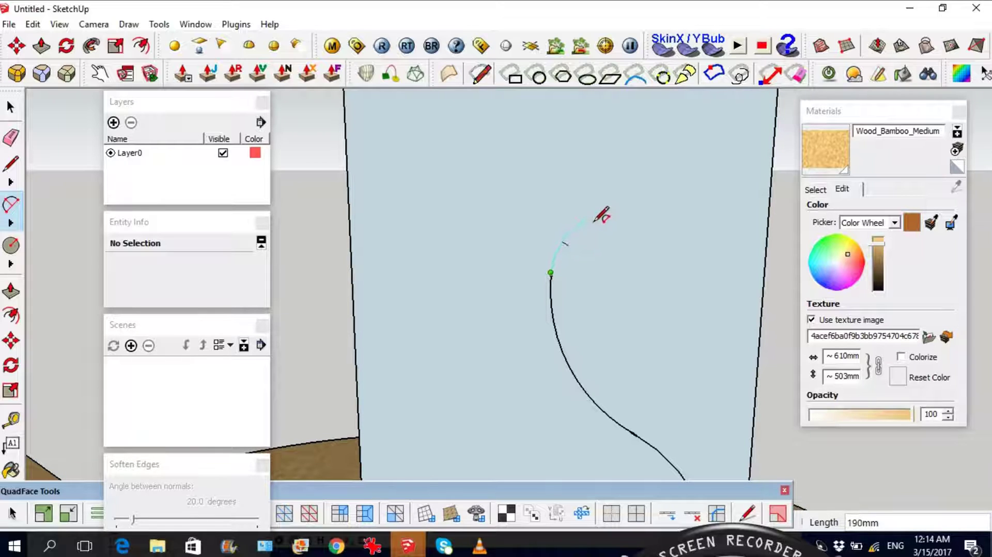
{"action": "left_click", "coordinate": [595, 220]}
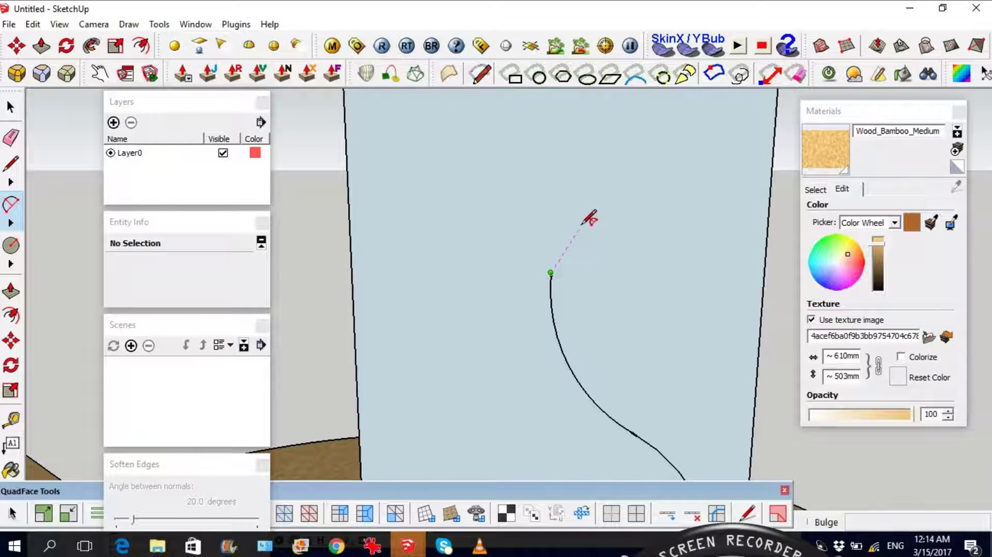
{"action": "left_click", "coordinate": [571, 234]}
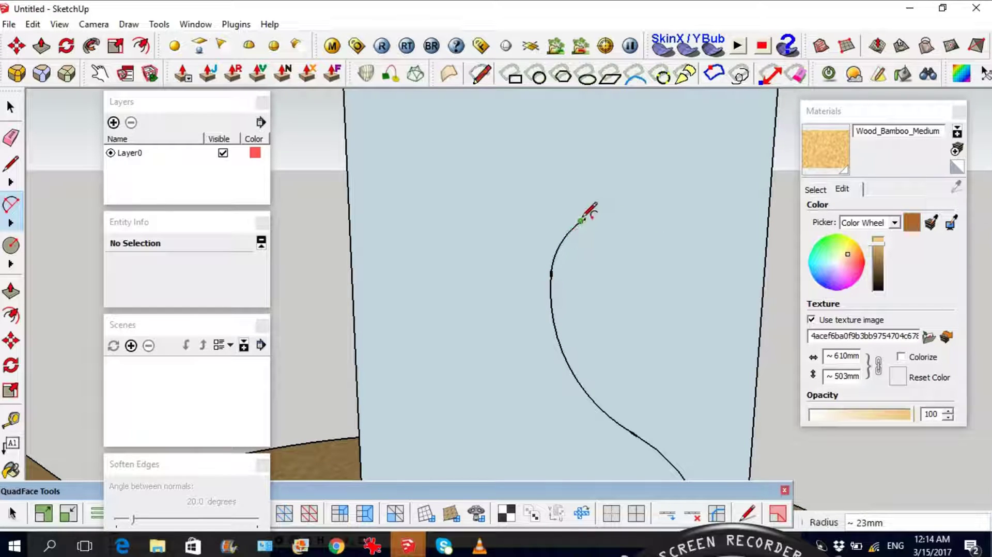
- Draw a small arc from the profile's top end back inward, bulging upward about 31 mm, to round the lip
{"action": "scroll", "coordinate": [589, 211], "scroll_direction": "up", "scroll_amount": 2}
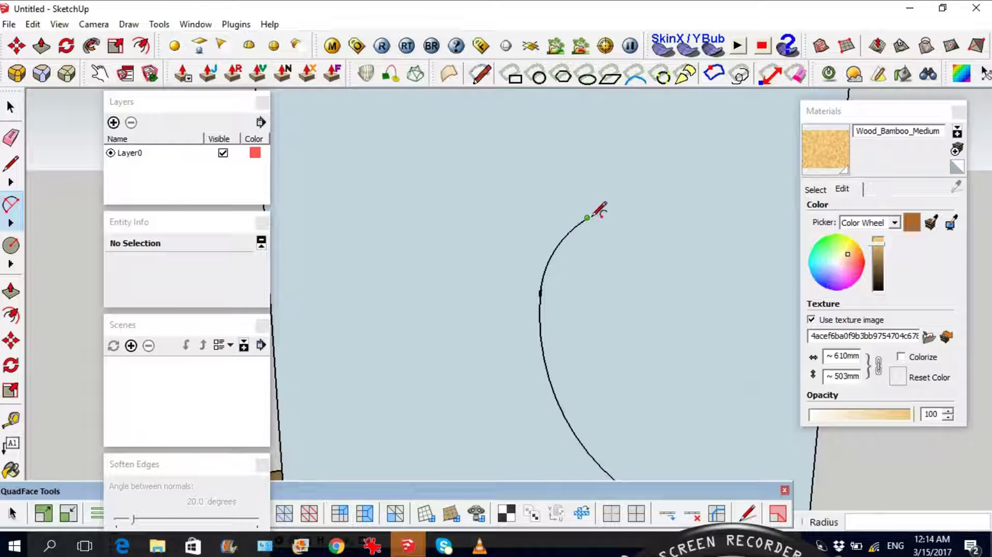
{"action": "left_click", "coordinate": [587, 218]}
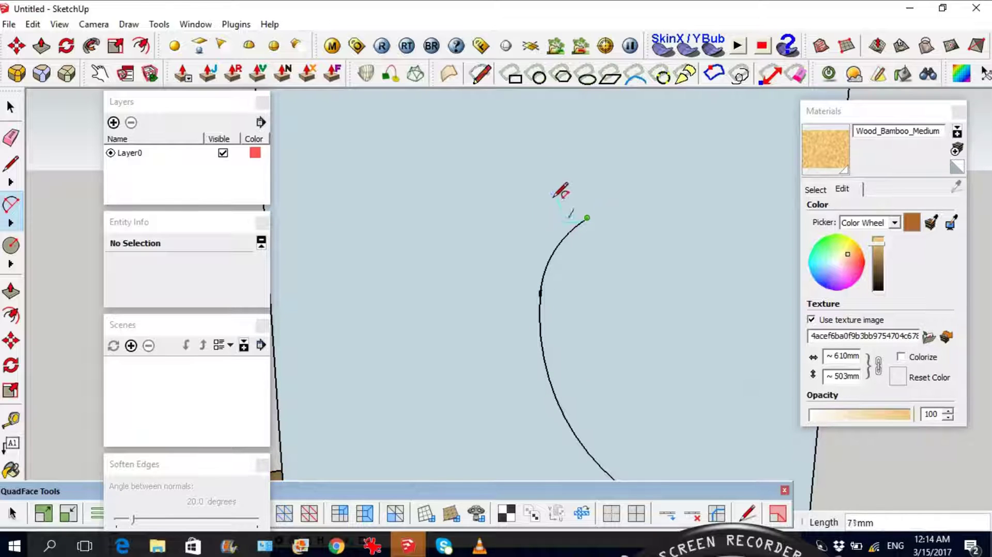
{"action": "left_click", "coordinate": [543, 217]}
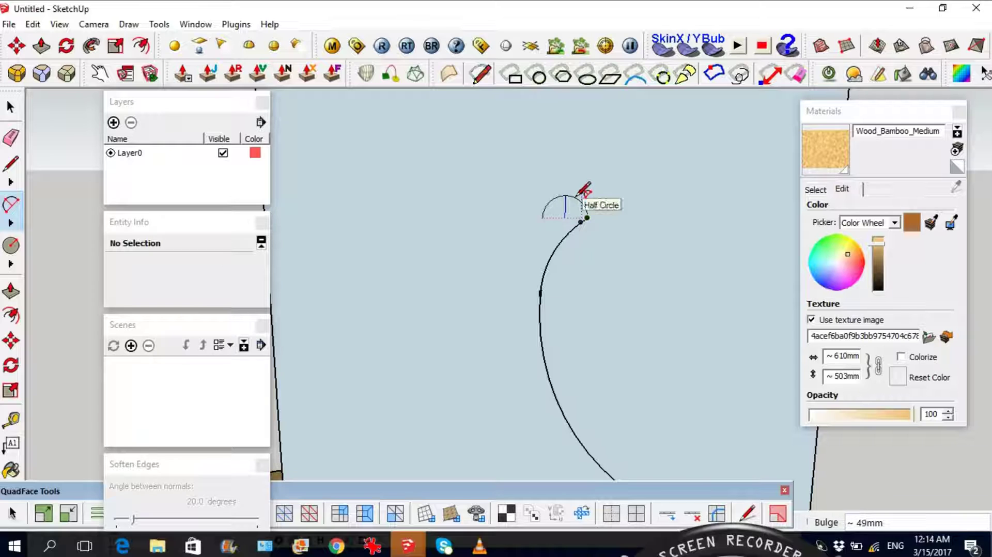
{"action": "left_click", "coordinate": [578, 202]}
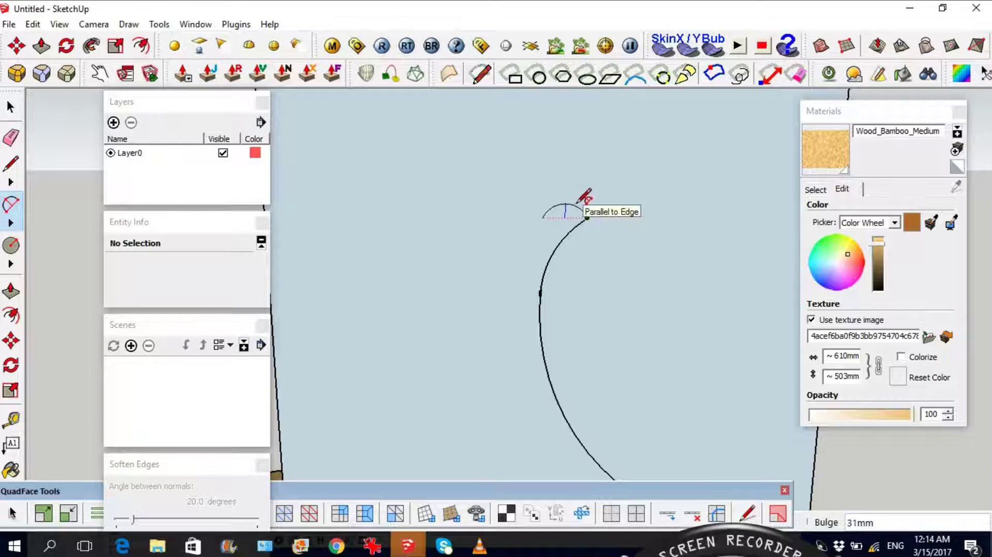
{"action": "key", "text": "space"}
- Draw two connected straight lines down from the lip arc's inner end, following the inside of the curve, the second about 611 mm long
{"action": "middle_click_drag", "start_coordinate": [637, 194], "coordinate": [587, 312]}
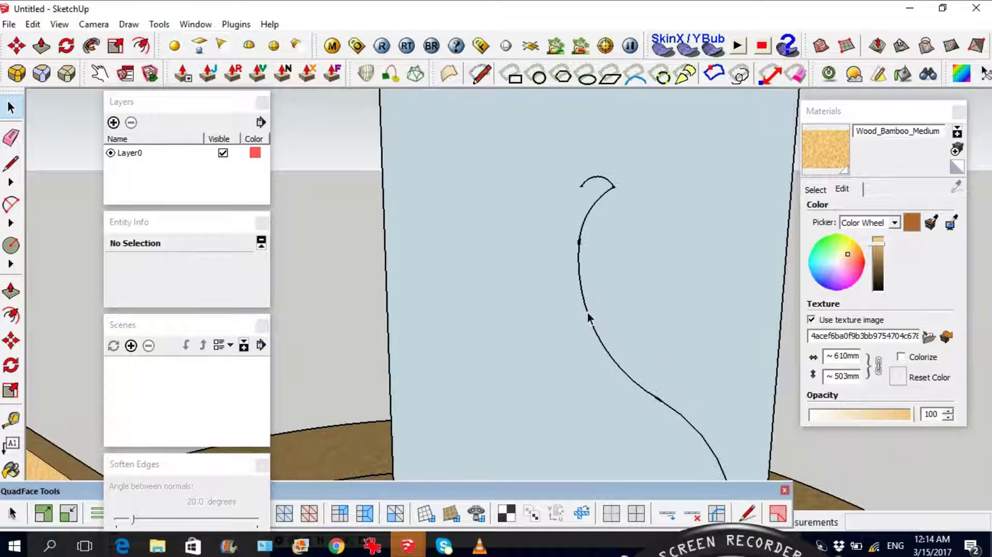
{"action": "key", "text": "l"}
{"action": "left_click", "coordinate": [581, 186]}
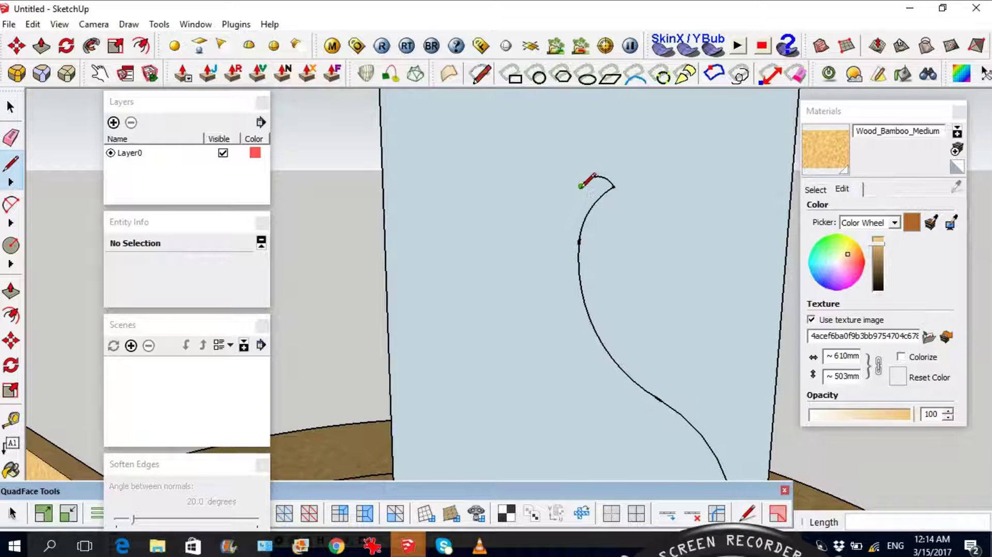
{"action": "middle_click_drag", "start_coordinate": [580, 186], "coordinate": [561, 269]}
{"action": "left_click", "coordinate": [553, 268]}
{"action": "middle_click_drag", "start_coordinate": [555, 264], "coordinate": [560, 332]}
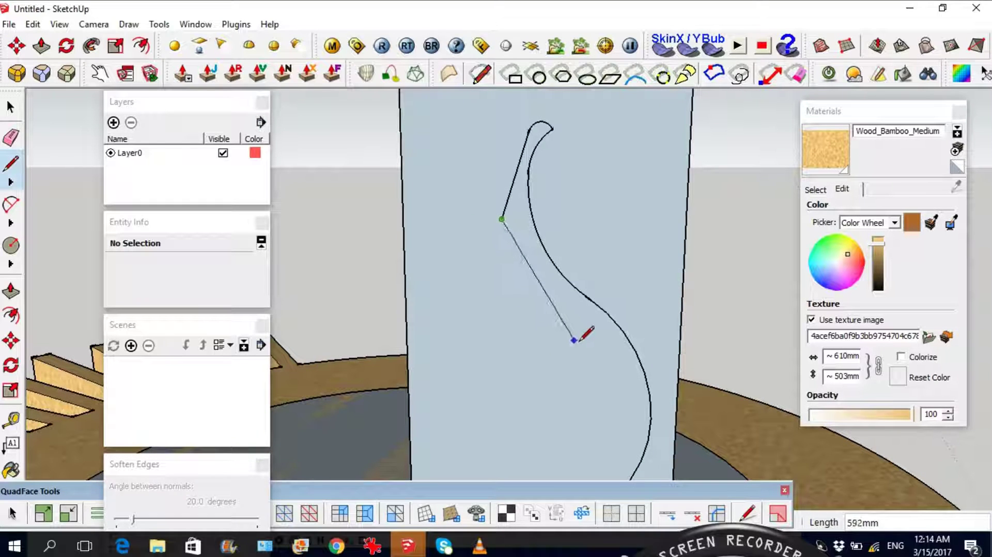
{"action": "left_click", "coordinate": [580, 342]}
- Continue the inner outline with straight lines down and inward, ending with a horizontal line to the upright face's inner vertical edge
{"action": "scroll", "coordinate": [582, 383], "scroll_direction": "down", "scroll_amount": 3}
{"action": "scroll", "coordinate": [587, 381], "scroll_direction": "up", "scroll_amount": 3}
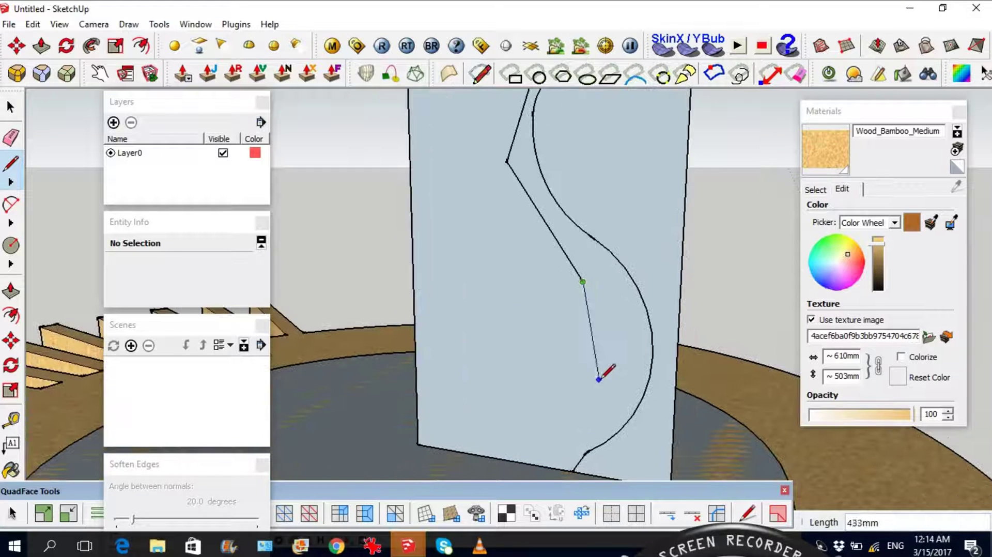
{"action": "left_click", "coordinate": [601, 383]}
{"action": "middle_click_drag", "start_coordinate": [574, 427], "coordinate": [632, 390]}
{"action": "scroll", "coordinate": [597, 405], "scroll_direction": "up", "scroll_amount": 3}
{"action": "left_click", "coordinate": [609, 405]}
{"action": "scroll", "coordinate": [609, 405], "scroll_direction": "down", "scroll_amount": 3}
{"action": "left_click", "coordinate": [480, 420]}
{"action": "key", "text": "space"}
- Draw a horizontal line from the lip arc's inner end to the upright face's inner vertical edge
{"action": "scroll", "coordinate": [584, 376], "scroll_direction": "down", "scroll_amount": 3}
{"action": "scroll", "coordinate": [604, 265], "scroll_direction": "up", "scroll_amount": 5}
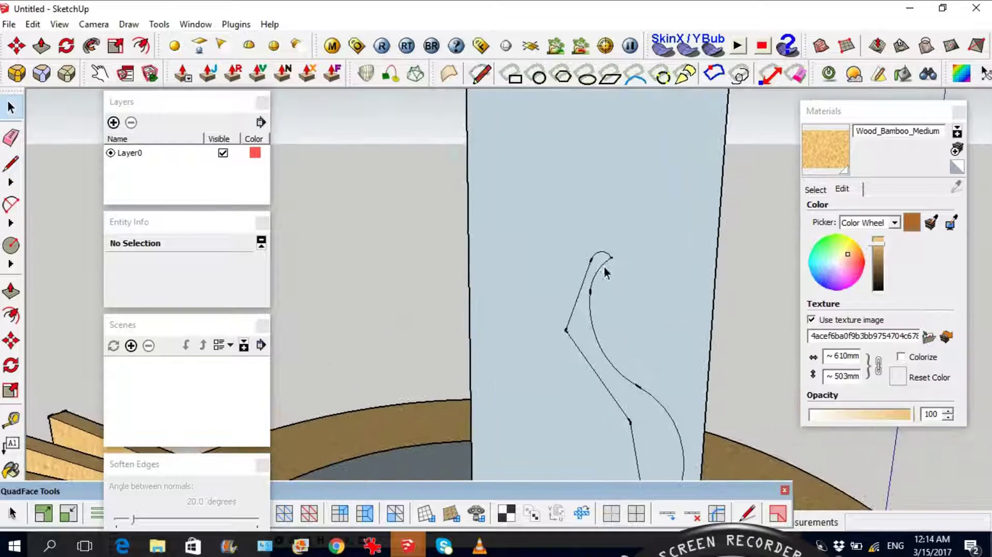
{"action": "scroll", "coordinate": [604, 265], "scroll_direction": "up", "scroll_amount": 5}
{"action": "key", "text": "l"}
{"action": "left_click", "coordinate": [594, 226]}
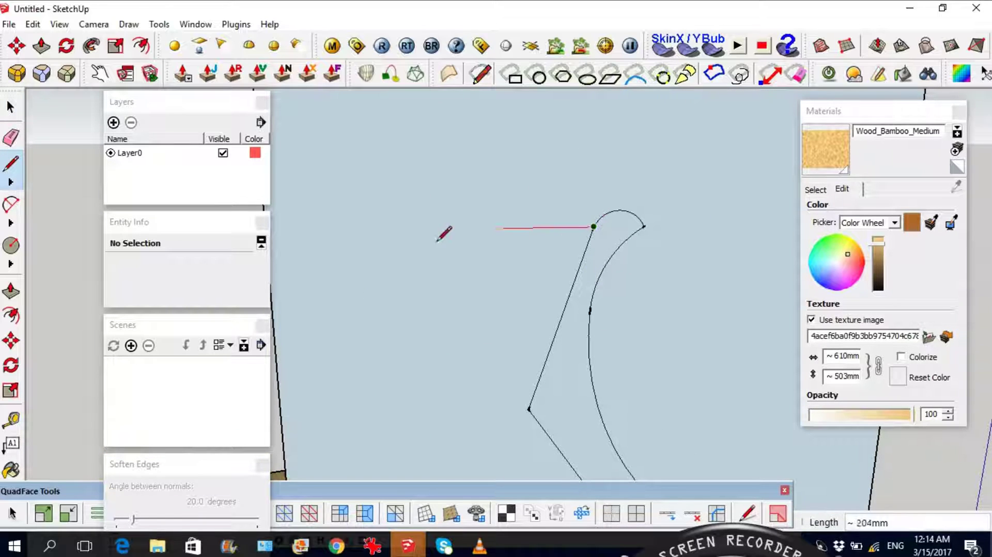
{"action": "scroll", "coordinate": [361, 225], "scroll_direction": "down", "scroll_amount": 3}
{"action": "left_click", "coordinate": [314, 234]}
{"action": "key", "text": "space"}
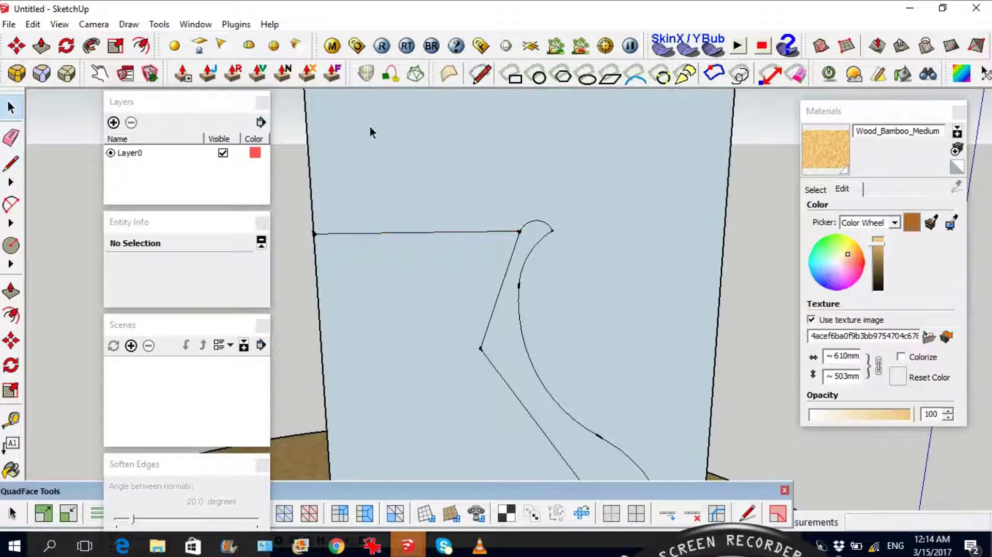
- Delete the horizontal line between the lip and the upright face's inner vertical edge
{"action": "scroll", "coordinate": [371, 128], "scroll_direction": "down", "scroll_amount": 3}
{"action": "left_click", "coordinate": [439, 258]}
{"action": "middle_click_drag", "start_coordinate": [438, 258], "coordinate": [454, 310]}
{"action": "scroll", "coordinate": [454, 178], "scroll_direction": "up", "scroll_amount": 3}
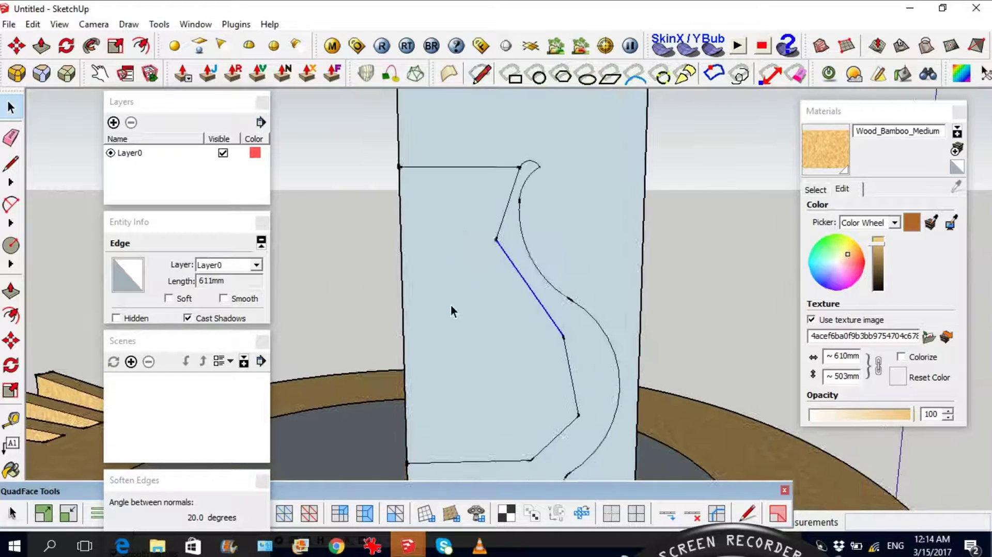
{"action": "scroll", "coordinate": [494, 164], "scroll_direction": "up", "scroll_amount": 3}
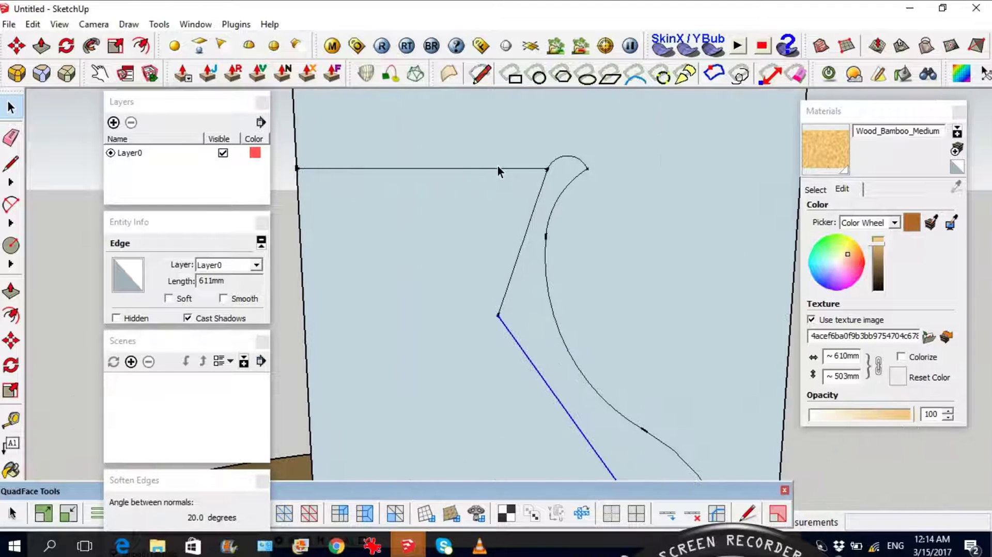
{"action": "scroll", "coordinate": [496, 168], "scroll_direction": "down", "scroll_amount": 3}
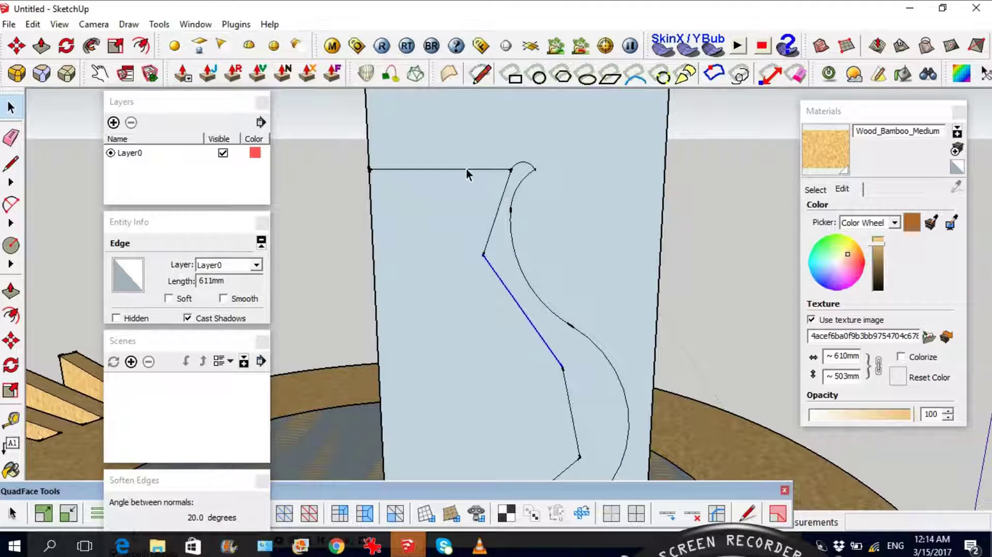
{"action": "left_click", "coordinate": [465, 170]}
{"action": "key", "text": "Delete"}
- Delete the rest of the rectangular face around the profile, including the leftover bottom edge beyond the profile's foot
{"action": "scroll", "coordinate": [517, 195], "scroll_direction": "down", "scroll_amount": 3}
{"action": "scroll", "coordinate": [544, 262], "scroll_direction": "down", "scroll_amount": 3}
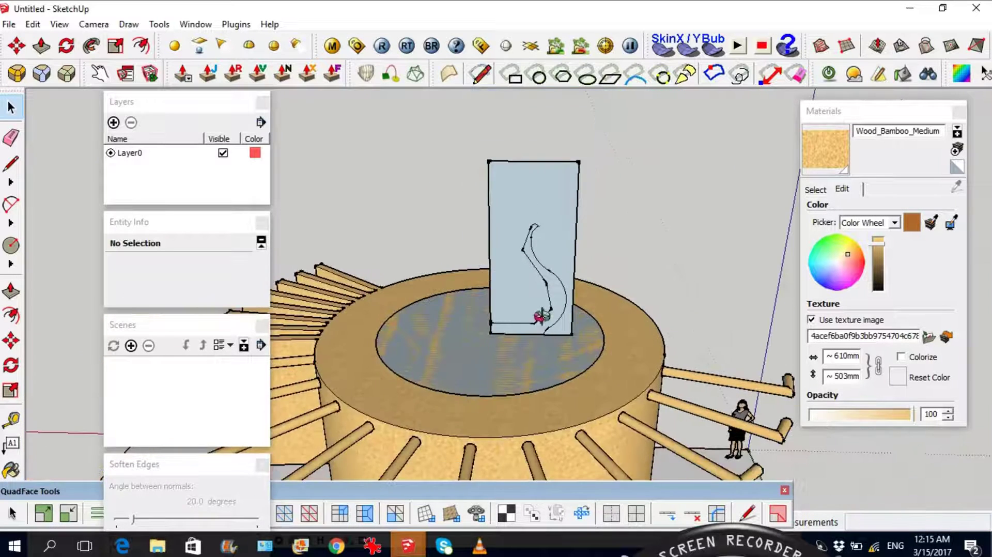
{"action": "middle_click_drag", "start_coordinate": [544, 262], "coordinate": [580, 189]}
{"action": "left_click_drag", "start_coordinate": [598, 175], "coordinate": [450, 136]}
{"action": "key", "text": "Delete"}
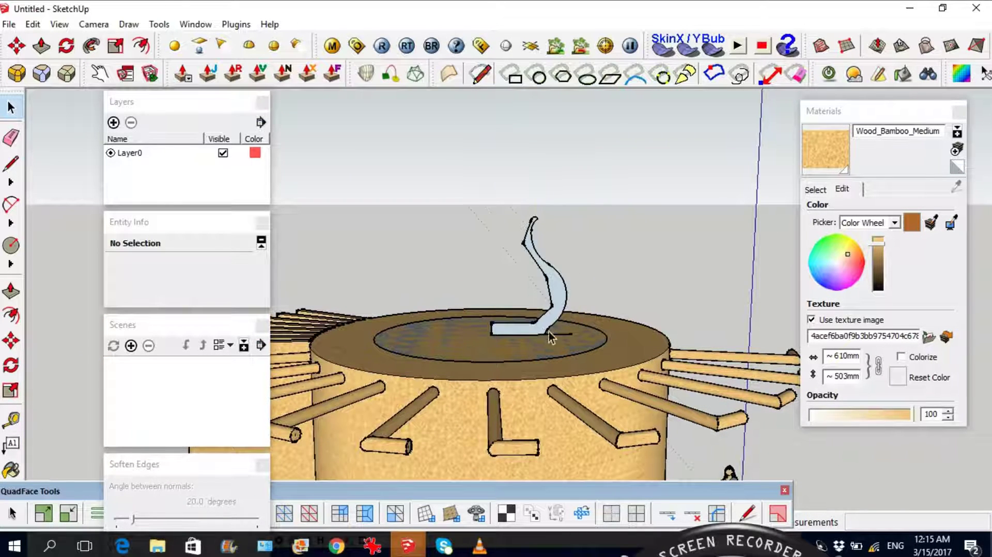
{"action": "mouse_move", "coordinate": [554, 337]}
{"action": "middle_mouse_down"}
{"action": "mouse_move", "coordinate": [532, 401]}
{"action": "mouse_move", "coordinate": [538, 343]}
{"action": "middle_mouse_up"}
{"action": "scroll", "coordinate": [526, 347], "scroll_direction": "up", "scroll_amount": 2}
{"action": "left_click", "coordinate": [552, 326]}
- Use Follow Me to sweep the profile face around the selected 1720 mm radius circle face, forming a round vase
{"action": "scroll", "coordinate": [559, 310], "scroll_direction": "down", "scroll_amount": 2}
{"action": "scroll", "coordinate": [553, 228], "scroll_direction": "up", "scroll_amount": 2}
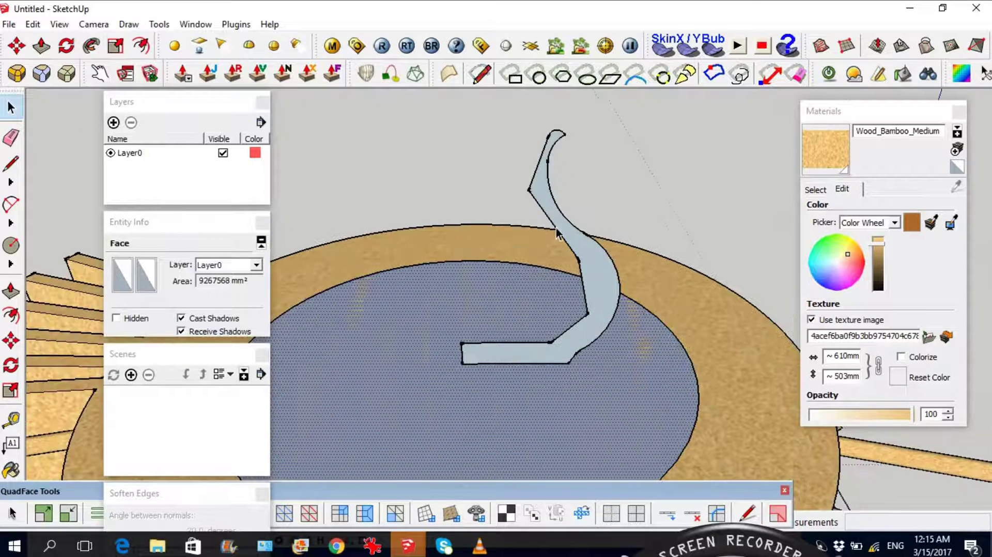
{"action": "left_click", "coordinate": [92, 48]}
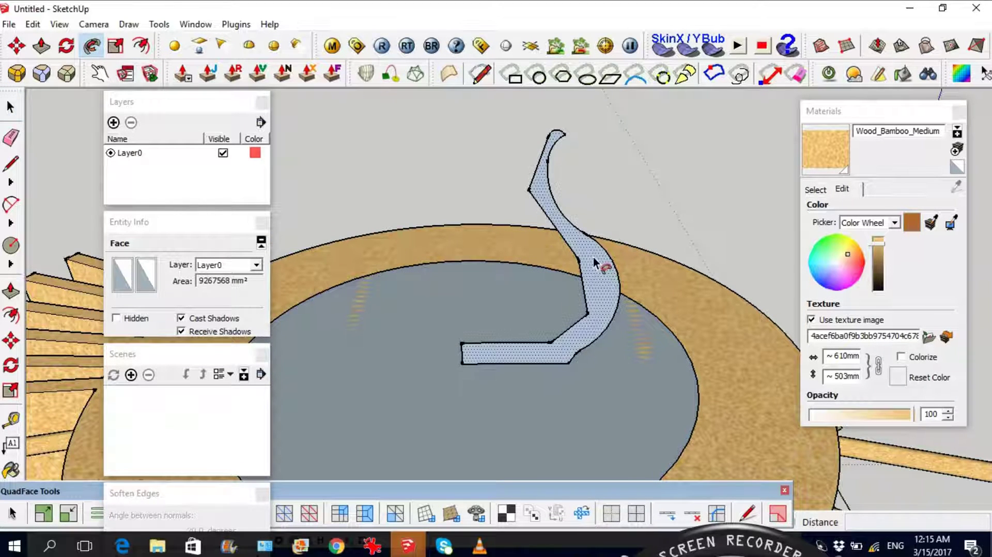
{"action": "middle_click_drag", "start_coordinate": [594, 256], "coordinate": [590, 277]}
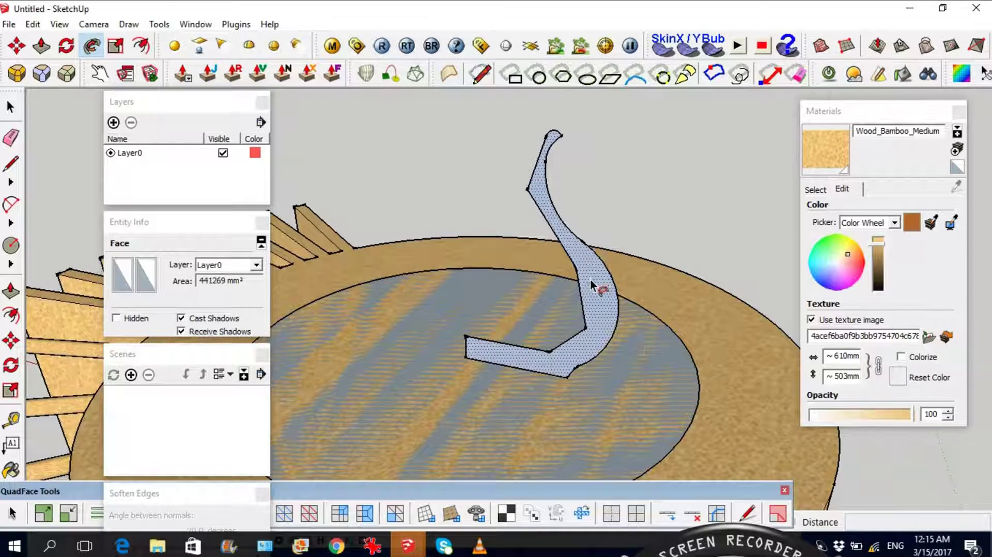
{"action": "left_click", "coordinate": [591, 277]}
{"action": "middle_click_drag", "start_coordinate": [533, 335], "coordinate": [592, 348]}
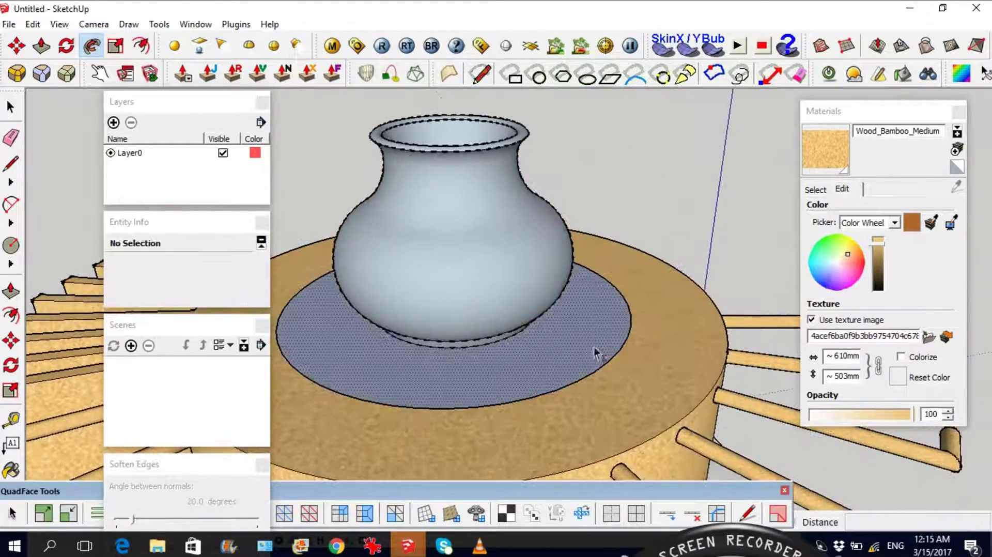
- Examine the vase's rim, body and base from several angles, and select all its connected geometry to inspect the mesh
{"action": "scroll", "coordinate": [445, 197], "scroll_direction": "up", "scroll_amount": 4}
{"action": "scroll", "coordinate": [492, 150], "scroll_direction": "down", "scroll_amount": 5}
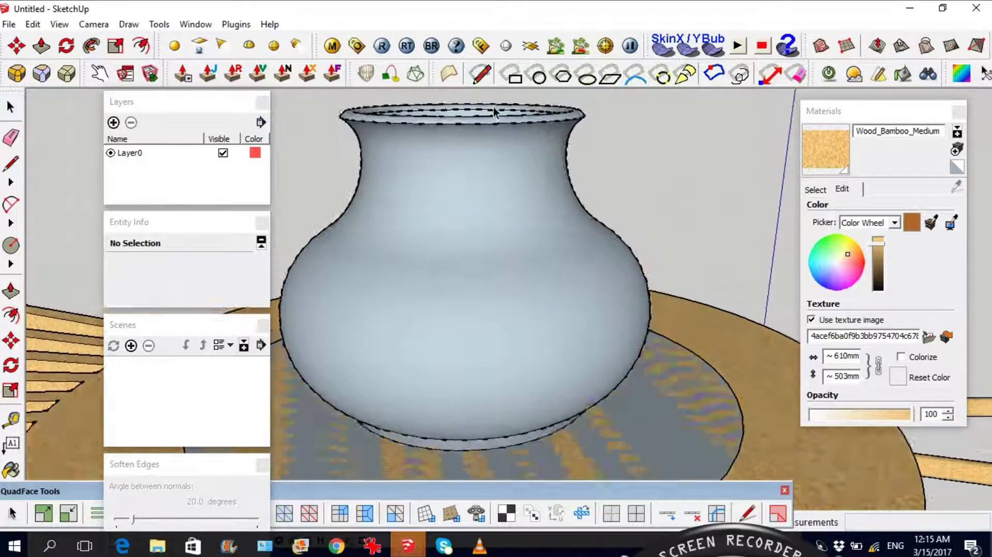
{"action": "scroll", "coordinate": [440, 207], "scroll_direction": "up", "scroll_amount": 7}
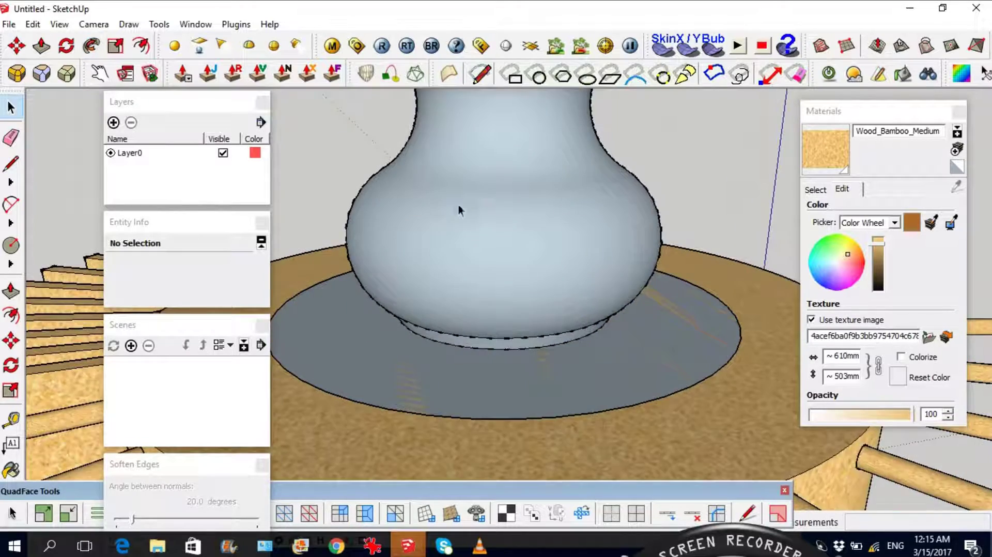
{"action": "middle_click_drag", "start_coordinate": [458, 205], "coordinate": [533, 251]}
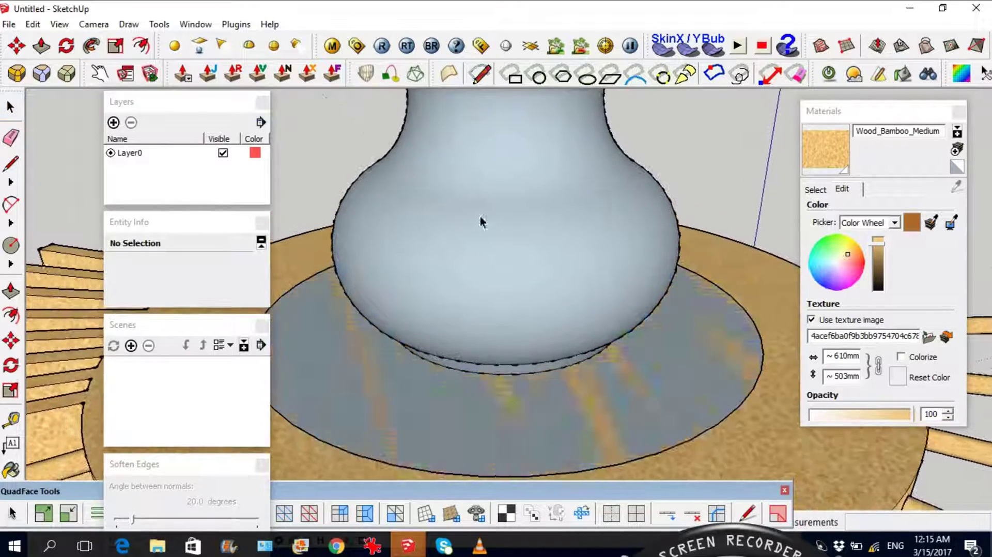
{"action": "scroll", "coordinate": [562, 233], "scroll_direction": "down", "scroll_amount": 5}
{"action": "middle_click_drag", "start_coordinate": [511, 239], "coordinate": [538, 193]}
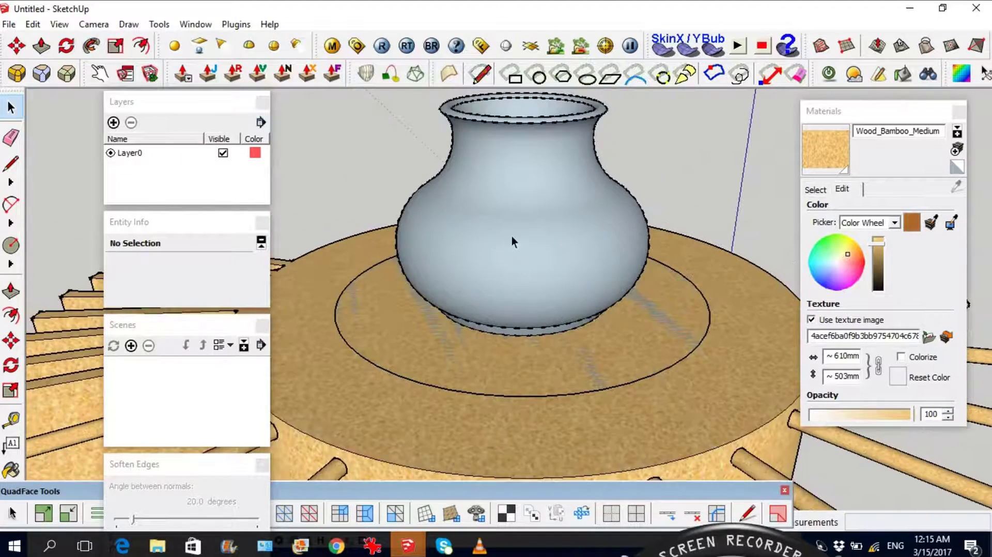
{"action": "triple_click", "coordinate": [539, 194]}
{"action": "key", "text": "alt+h"}
{"action": "scroll", "coordinate": [538, 193], "scroll_direction": "up", "scroll_amount": 4}
{"action": "scroll", "coordinate": [483, 235], "scroll_direction": "down", "scroll_amount": 3}
{"action": "middle_click_drag", "start_coordinate": [511, 175], "coordinate": [402, 229]}
{"action": "scroll", "coordinate": [402, 228], "scroll_direction": "down", "scroll_amount": 2}
{"action": "middle_click_drag", "start_coordinate": [454, 188], "coordinate": [790, 458]}
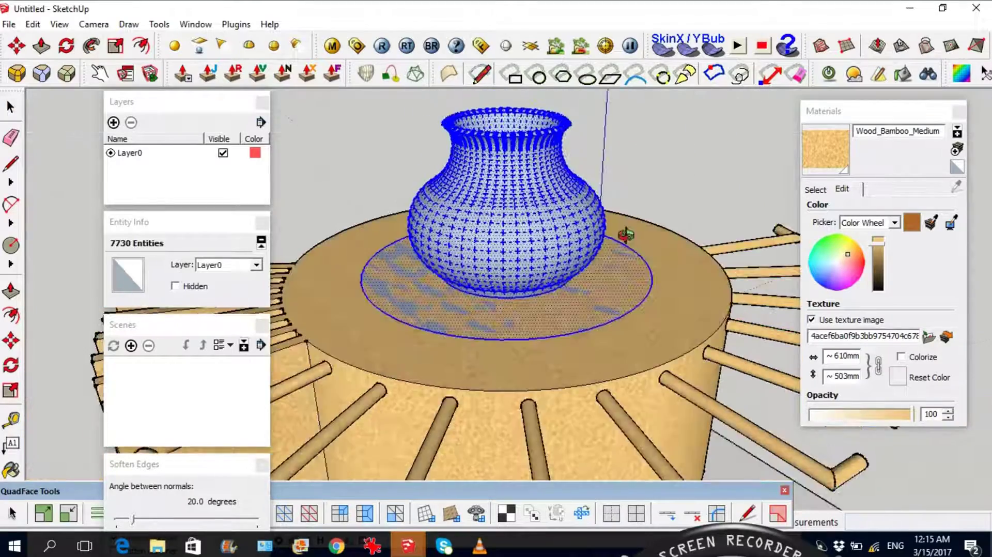
{"action": "scroll", "coordinate": [538, 191], "scroll_direction": "up", "scroll_amount": 3}
{"action": "scroll", "coordinate": [537, 191], "scroll_direction": "up", "scroll_amount": 2}
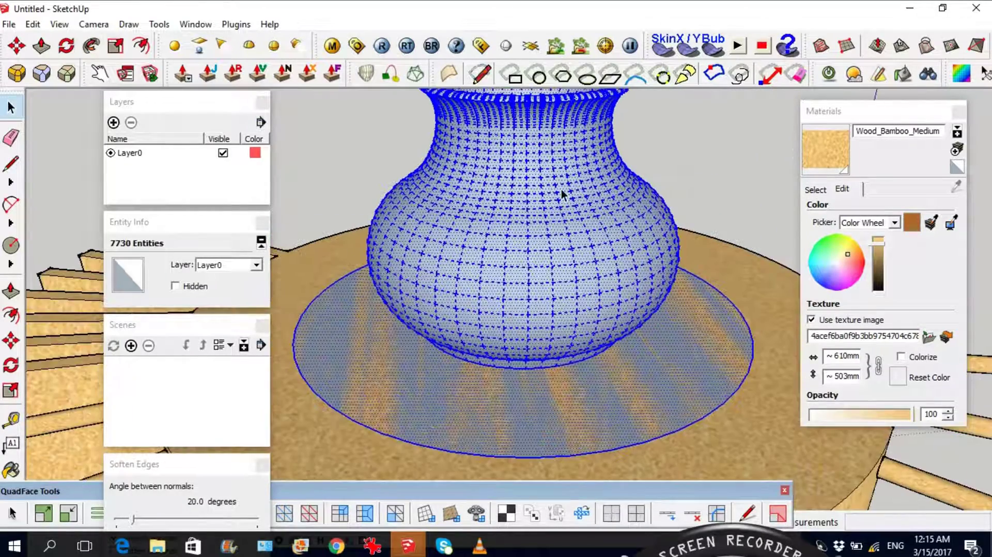
- Undo the Follow Me sweep of the vase profile
{"action": "key", "text": "ctrl+z"}
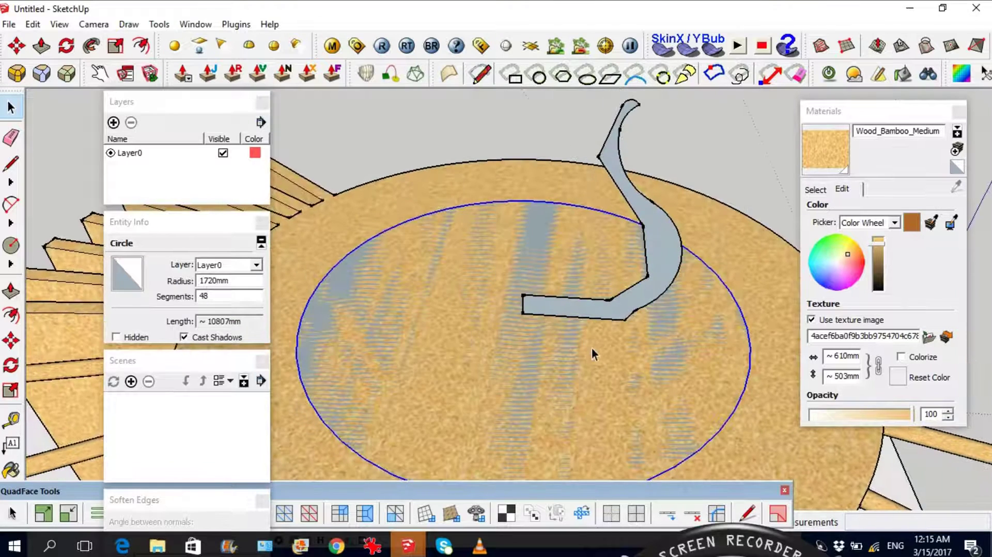
{"action": "middle_click_drag", "start_coordinate": [591, 348], "coordinate": [553, 352]}
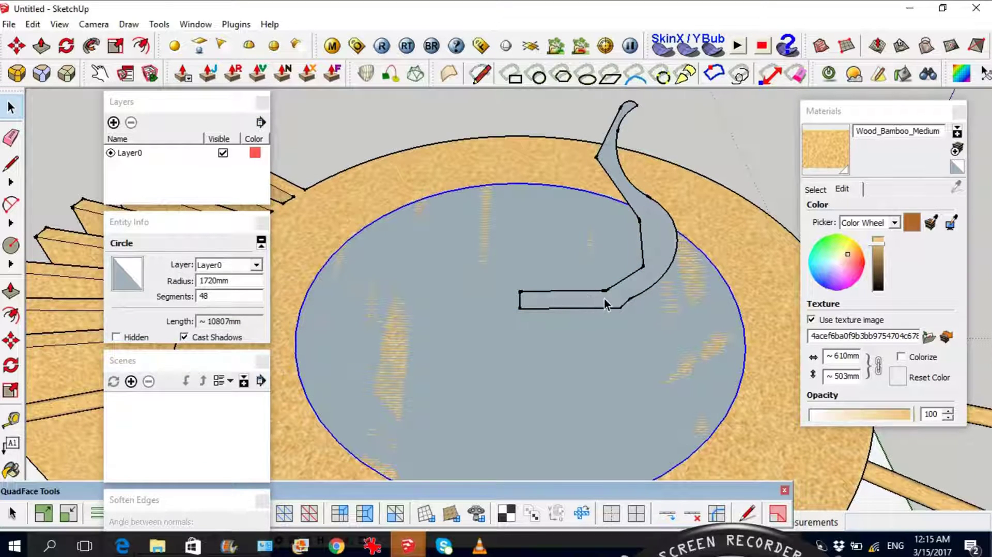
{"action": "scroll", "coordinate": [658, 335], "scroll_direction": "down", "scroll_amount": 1}
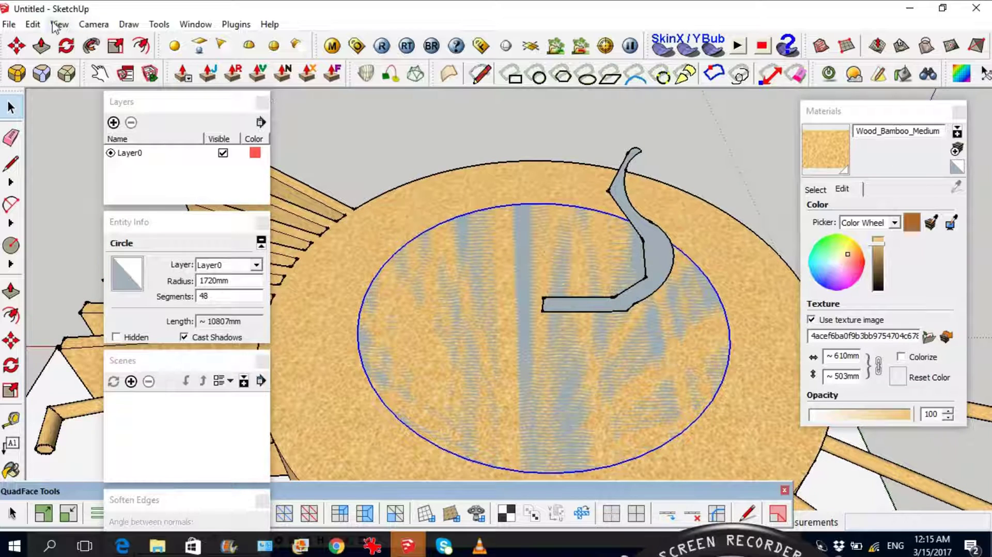
- Draw a six-sided polygon inside the circle on the cylinder top, centred on the lower inner corner of the vase profile
{"action": "left_click", "coordinate": [125, 27]}
{"action": "mouse_move", "coordinate": [151, 81]}
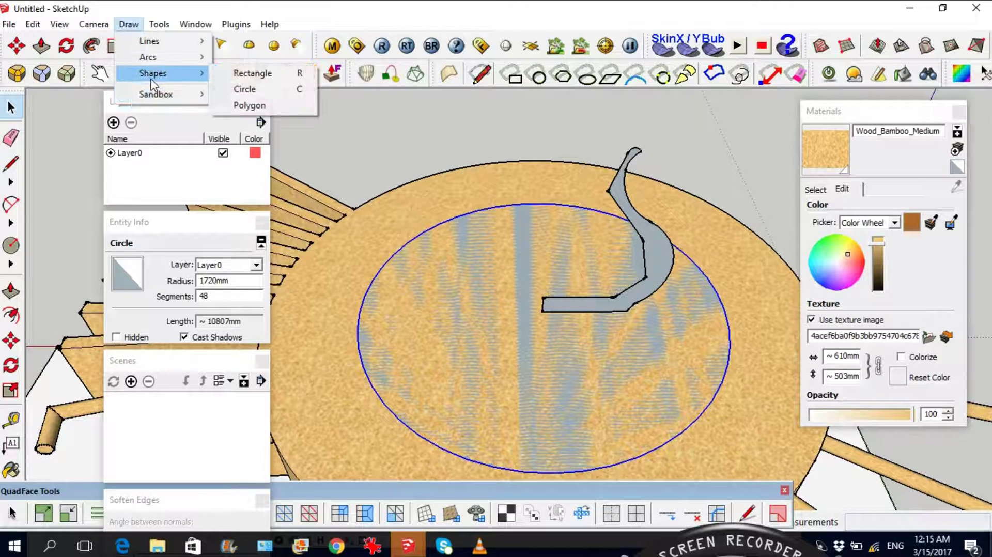
{"action": "left_click", "coordinate": [249, 107]}
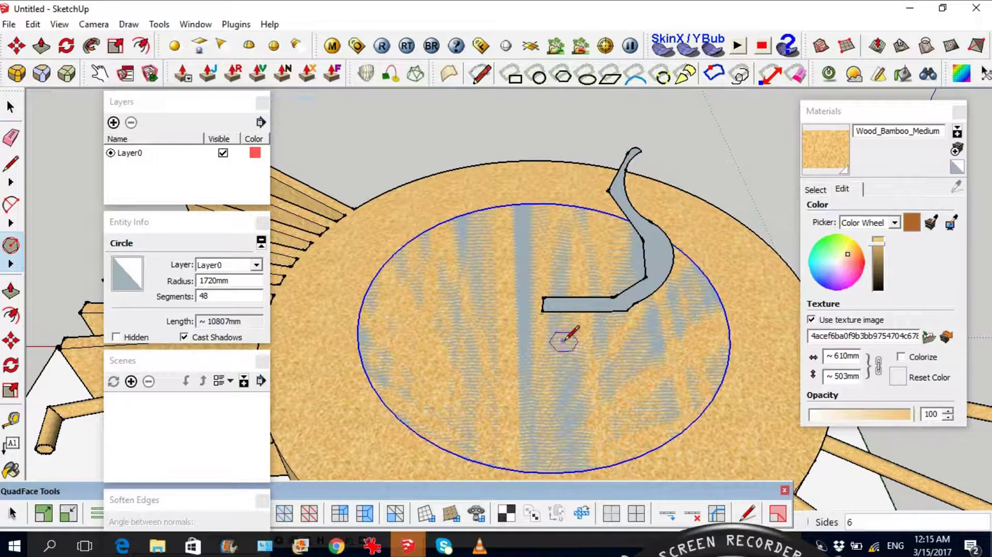
{"action": "left_click", "coordinate": [542, 310]}
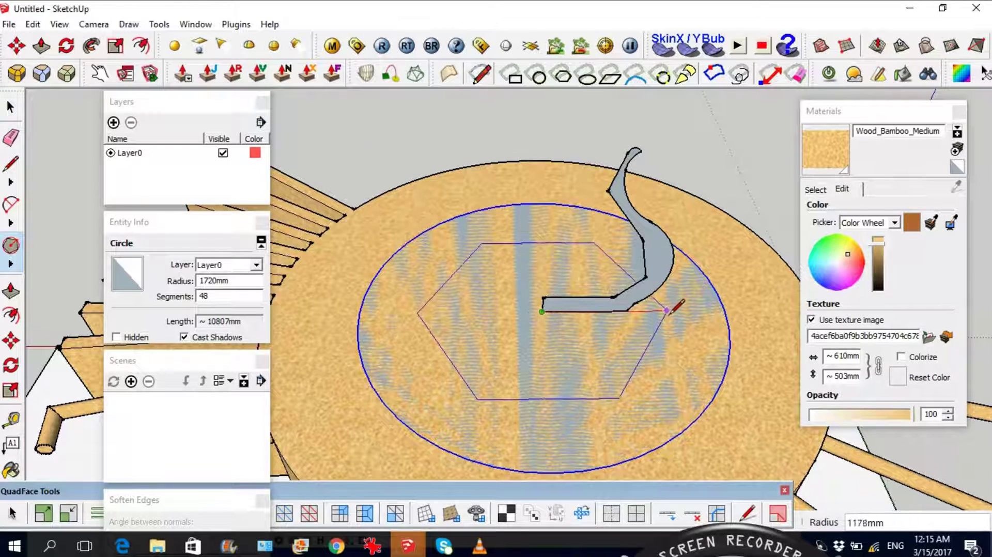
{"action": "left_click", "coordinate": [689, 310]}
{"action": "key", "text": "space"}
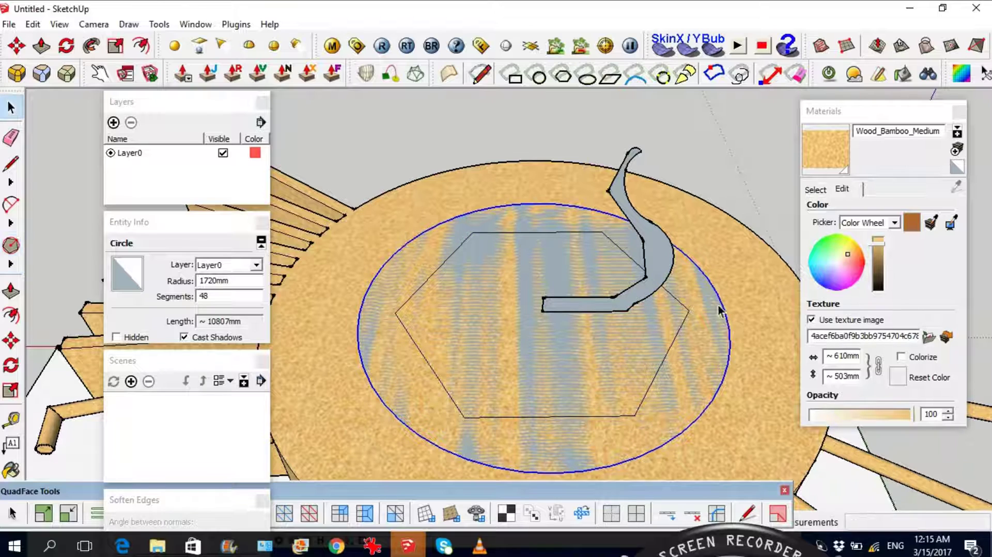
- Sweep the vase profile around the hexagon face with Follow Me to form a six-sided vase
{"action": "left_click", "coordinate": [660, 321]}
{"action": "middle_click_drag", "start_coordinate": [656, 334], "coordinate": [646, 331]}
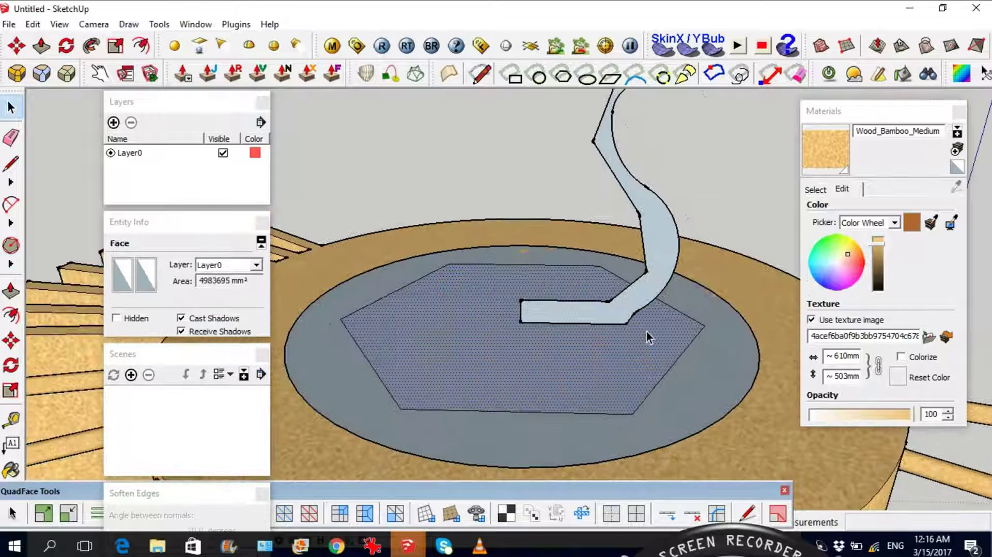
{"action": "left_click", "coordinate": [91, 46]}
{"action": "left_click", "coordinate": [641, 219]}
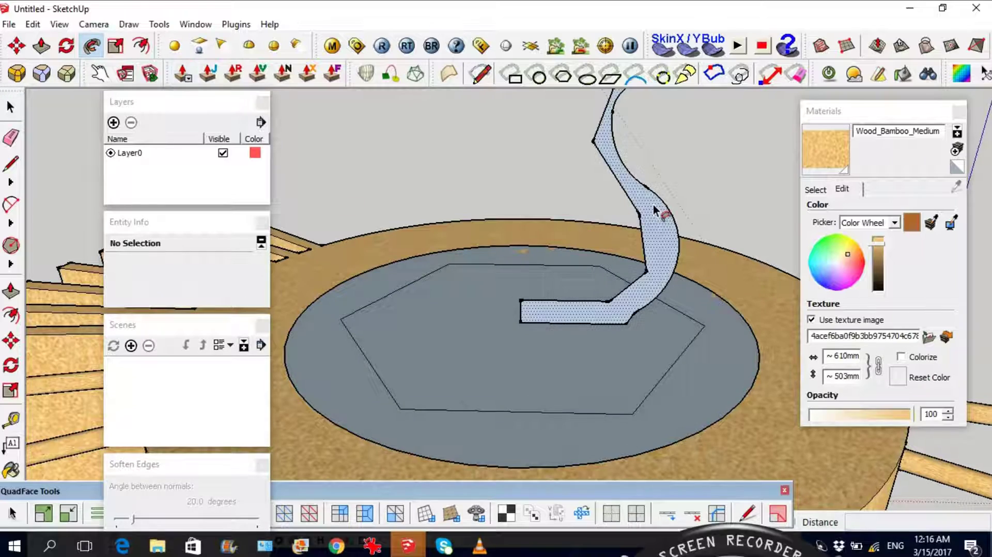
{"action": "key", "text": "space"}
- Examine the six-sided vase and the finned cylinder assembly beneath it from several sides and distances
{"action": "middle_click_drag", "start_coordinate": [519, 225], "coordinate": [727, 270]}
{"action": "scroll", "coordinate": [727, 270], "scroll_direction": "down", "scroll_amount": 5}
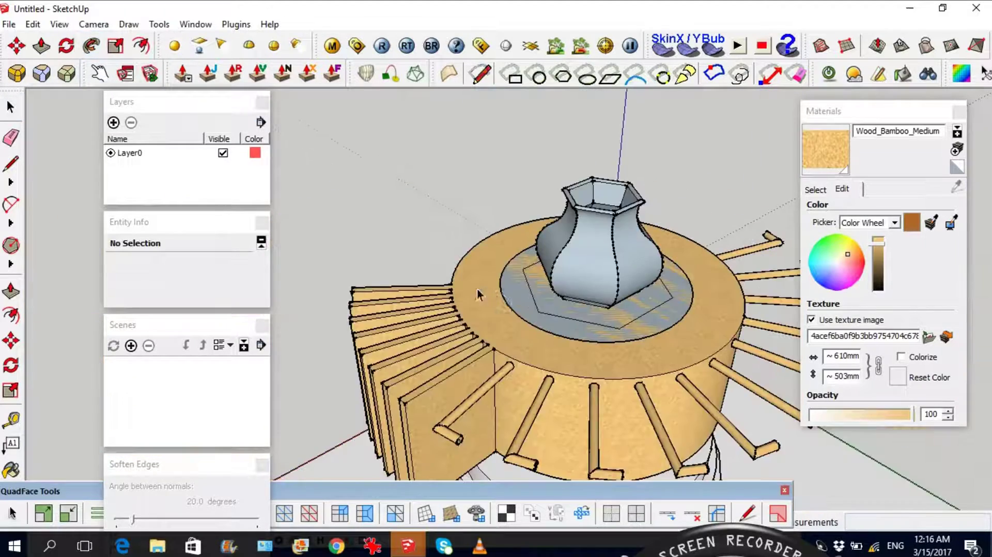
{"action": "scroll", "coordinate": [631, 284], "scroll_direction": "up", "scroll_amount": 5}
{"action": "mouse_move", "coordinate": [584, 224]}
{"action": "middle_mouse_down"}
{"action": "mouse_move", "coordinate": [514, 304]}
{"action": "mouse_move", "coordinate": [675, 288]}
{"action": "mouse_move", "coordinate": [512, 303]}
{"action": "mouse_move", "coordinate": [641, 315]}
{"action": "mouse_move", "coordinate": [579, 341]}
{"action": "mouse_move", "coordinate": [441, 127]}
{"action": "mouse_move", "coordinate": [551, 274]}
{"action": "mouse_move", "coordinate": [557, 122]}
{"action": "mouse_move", "coordinate": [689, 337]}
{"action": "mouse_move", "coordinate": [636, 269]}
{"action": "mouse_move", "coordinate": [649, 204]}
{"action": "mouse_move", "coordinate": [850, 130]}
{"action": "mouse_move", "coordinate": [665, 194]}
{"action": "mouse_move", "coordinate": [578, 242]}
{"action": "middle_mouse_up"}
{"action": "scroll", "coordinate": [548, 297], "scroll_direction": "up", "scroll_amount": 3}
{"action": "scroll", "coordinate": [577, 242], "scroll_direction": "down", "scroll_amount": 10}
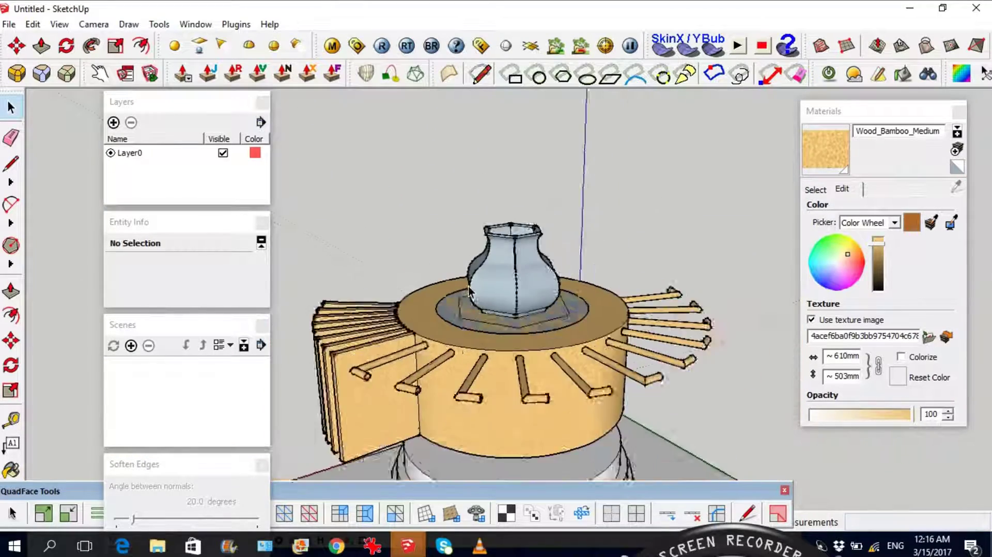
{"action": "middle_click_drag", "start_coordinate": [505, 314], "coordinate": [710, 320]}
{"action": "scroll", "coordinate": [545, 366], "scroll_direction": "up", "scroll_amount": 4}
{"action": "key", "text": "space"}
{"action": "scroll", "coordinate": [554, 347], "scroll_direction": "down", "scroll_amount": 5}
{"action": "scroll", "coordinate": [566, 360], "scroll_direction": "up", "scroll_amount": 4}
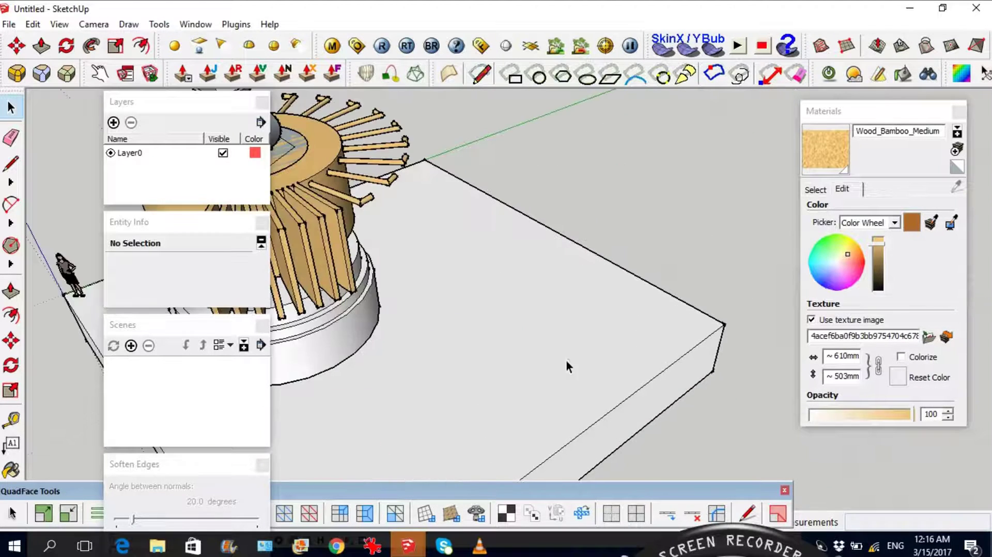
- Open the base slab component for editing and bring the corner of its top face near the green axis into view
{"action": "middle_click_drag", "start_coordinate": [563, 347], "coordinate": [614, 343]}
{"action": "left_click", "coordinate": [625, 350]}
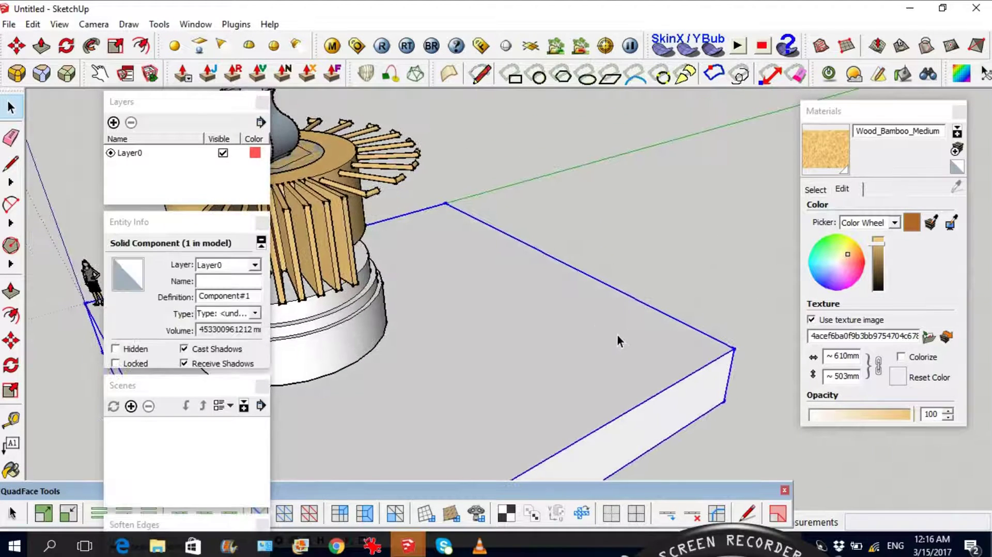
{"action": "scroll", "coordinate": [572, 318], "scroll_direction": "down", "scroll_amount": 3}
{"action": "double_click", "coordinate": [573, 318]}
{"action": "middle_click_drag", "start_coordinate": [573, 318], "coordinate": [496, 361]}
{"action": "scroll", "coordinate": [597, 329], "scroll_direction": "up", "scroll_amount": 3}
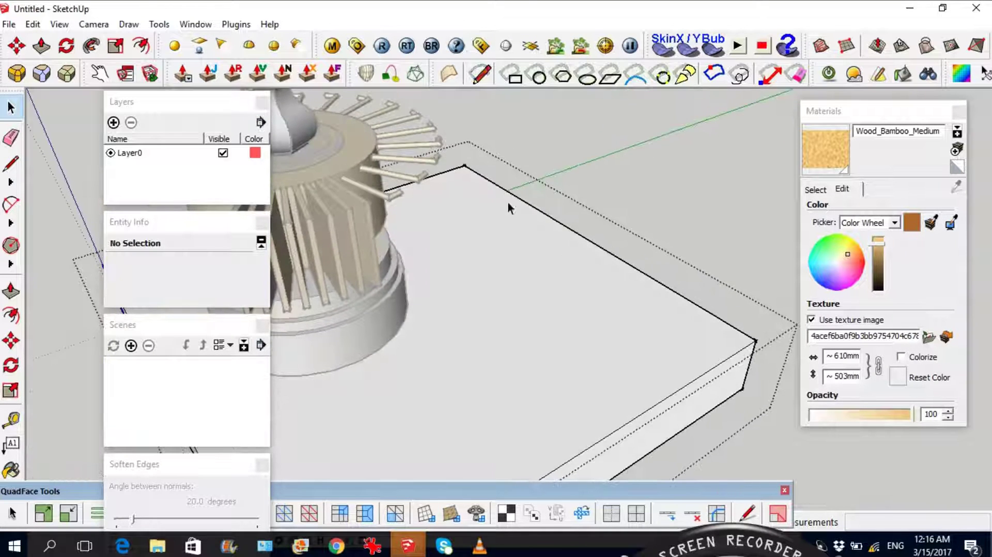
{"action": "scroll", "coordinate": [470, 186], "scroll_direction": "up", "scroll_amount": 3}
{"action": "middle_click_drag", "start_coordinate": [470, 186], "coordinate": [451, 238]}
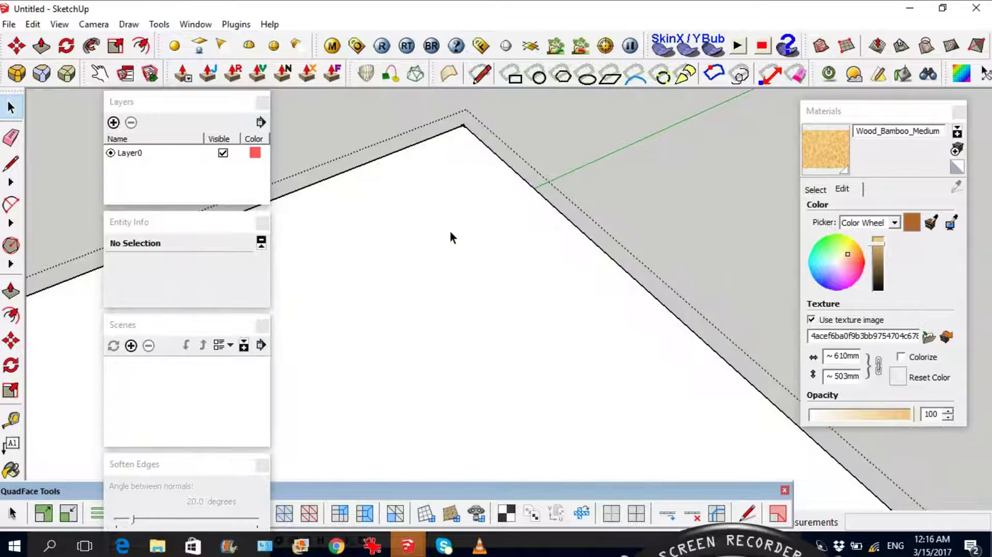
{"action": "key", "text": "a"}
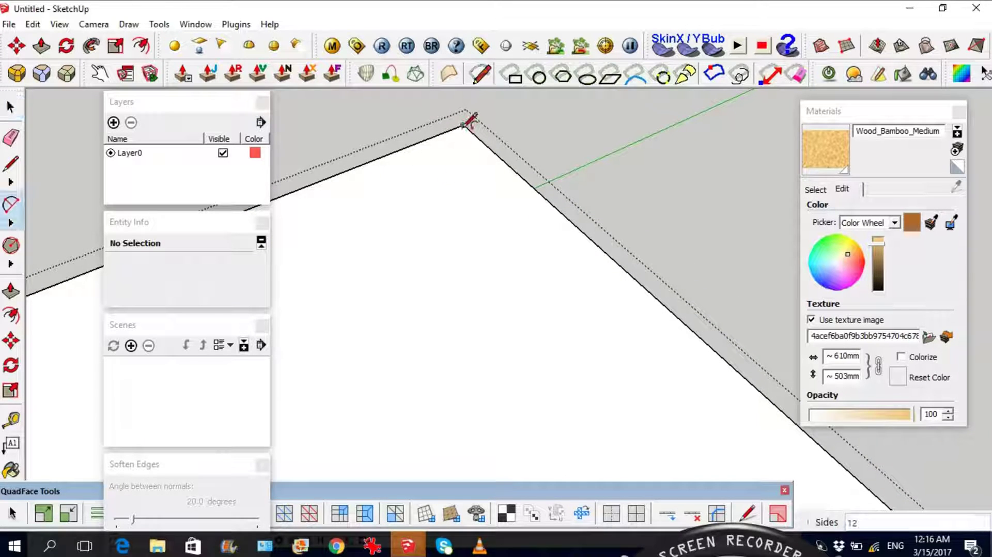
{"action": "left_click", "coordinate": [464, 124]}
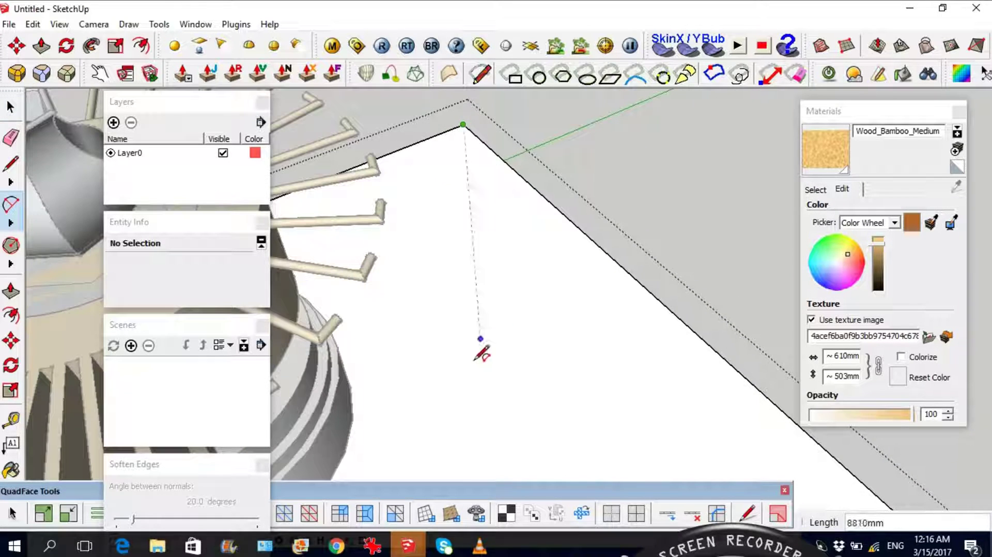
{"action": "left_click", "coordinate": [471, 366]}
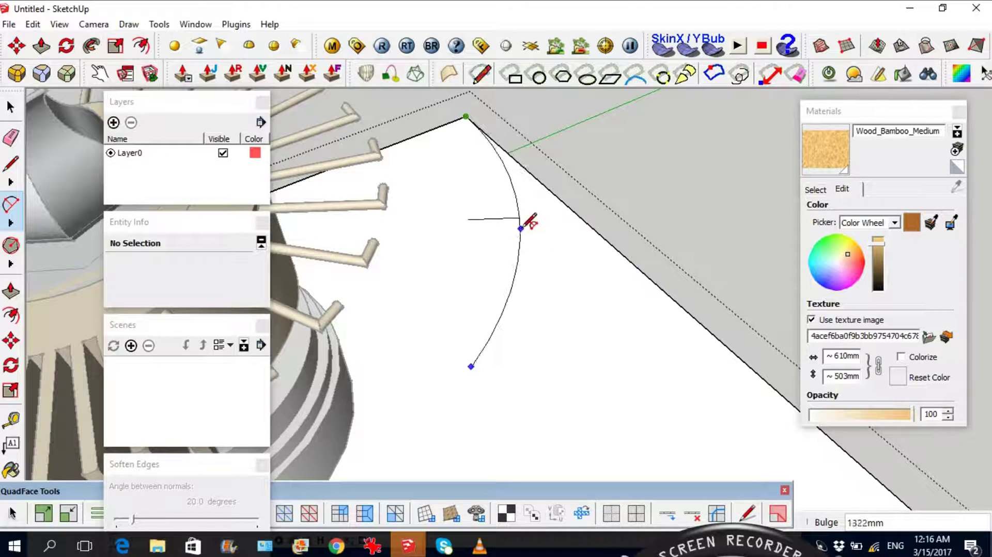
{"action": "key", "text": "Escape"}
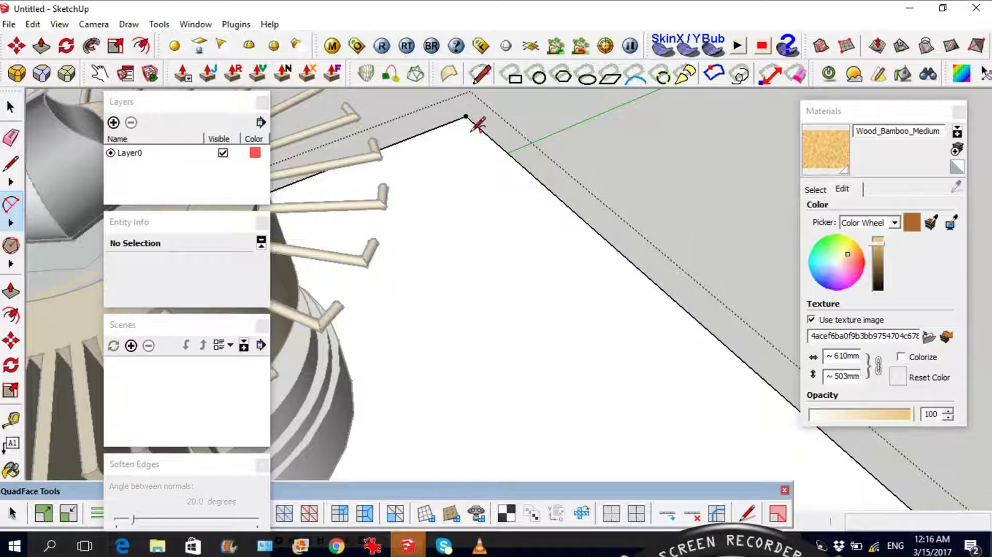
- Draw a two-point arc with a chord of about 9130 mm from the slab edge beside its far corner onto the top face
{"action": "scroll", "coordinate": [478, 124], "scroll_direction": "up", "scroll_amount": 3}
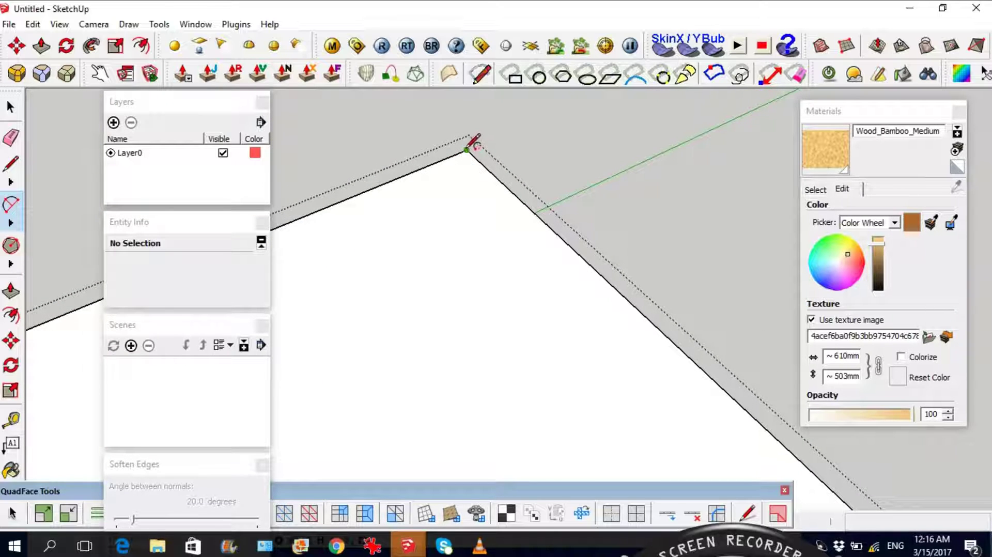
{"action": "scroll", "coordinate": [474, 139], "scroll_direction": "up", "scroll_amount": 1}
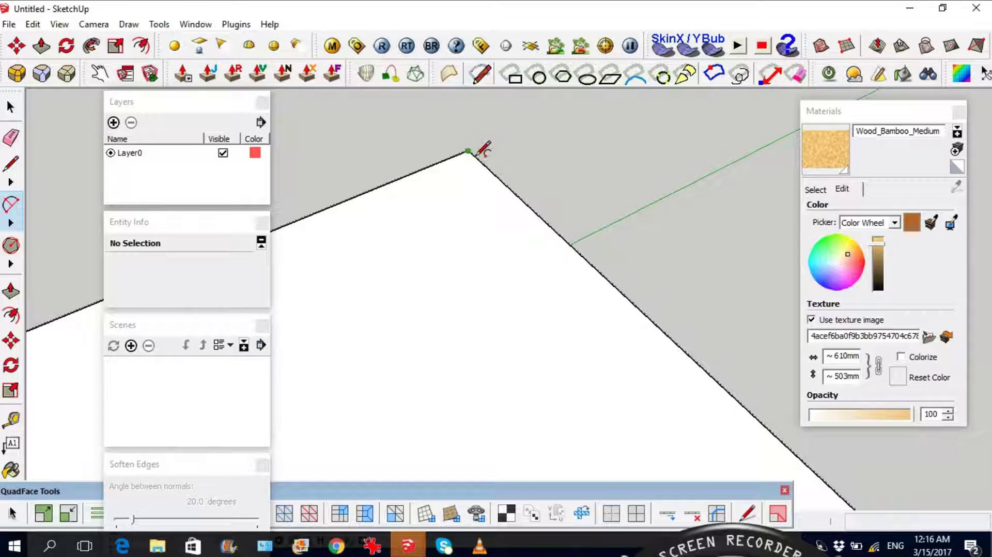
{"action": "scroll", "coordinate": [477, 156], "scroll_direction": "up", "scroll_amount": 1}
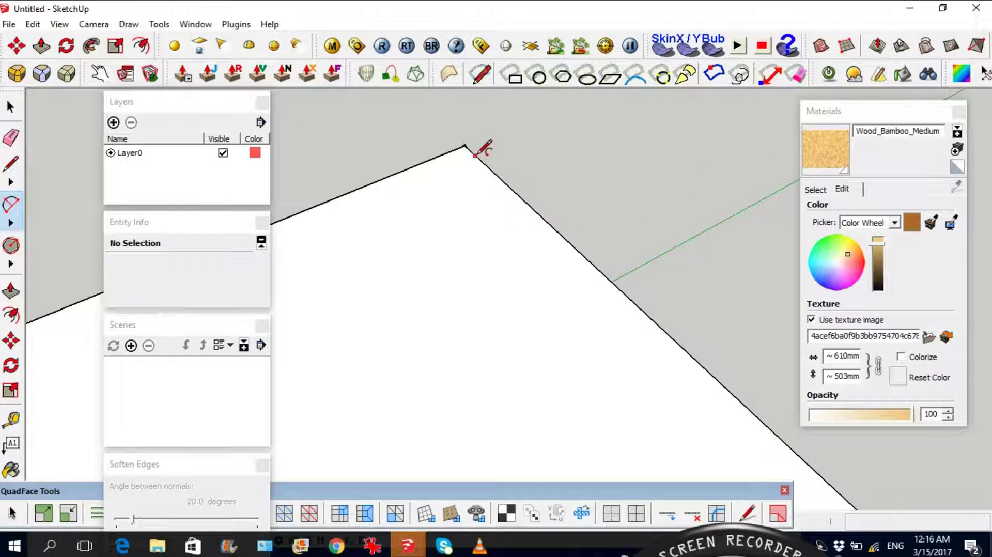
{"action": "left_click", "coordinate": [475, 154]}
{"action": "scroll", "coordinate": [443, 170], "scroll_direction": "down", "scroll_amount": 3}
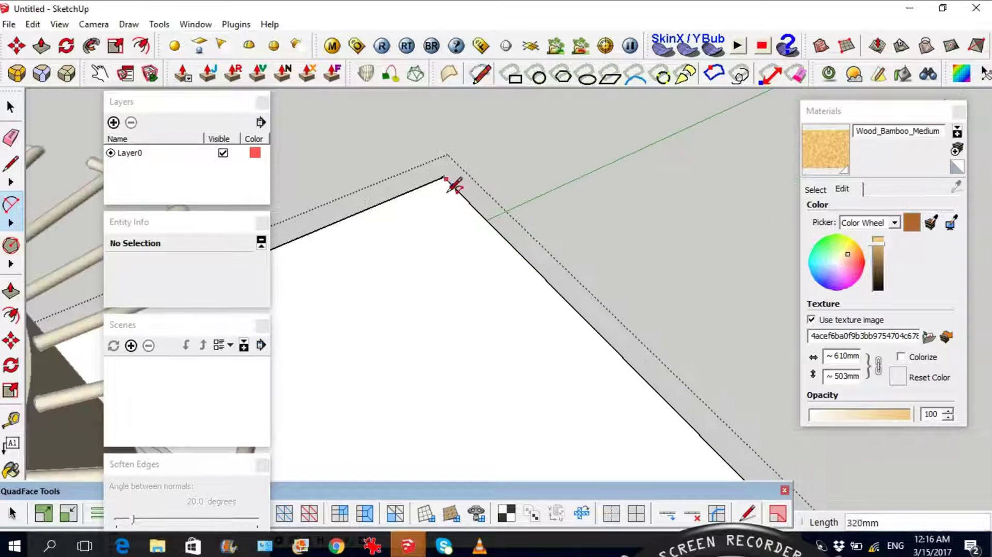
{"action": "scroll", "coordinate": [470, 354], "scroll_direction": "up", "scroll_amount": 3}
{"action": "scroll", "coordinate": [460, 380], "scroll_direction": "down", "scroll_amount": 2}
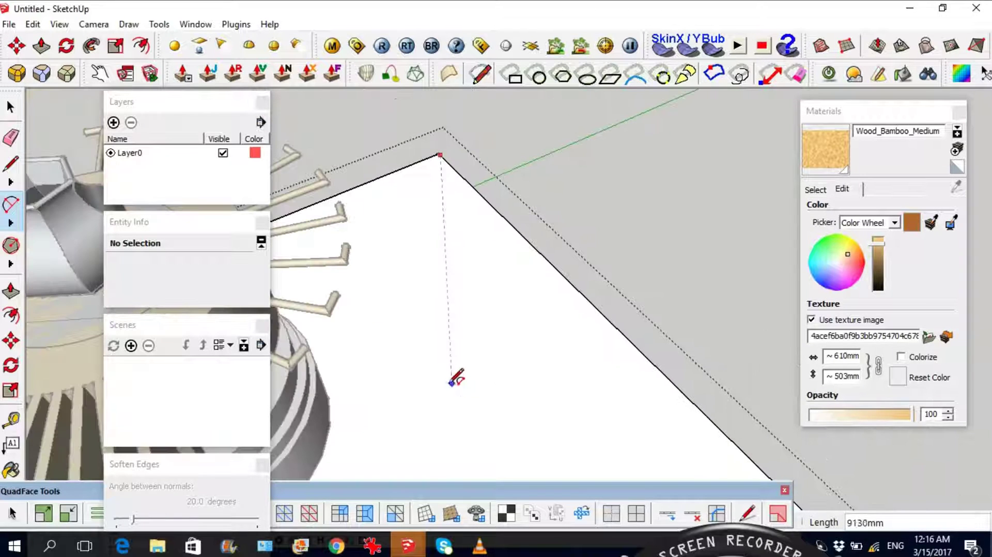
{"action": "left_click", "coordinate": [446, 384]}
{"action": "scroll", "coordinate": [452, 381], "scroll_direction": "up", "scroll_amount": 2}
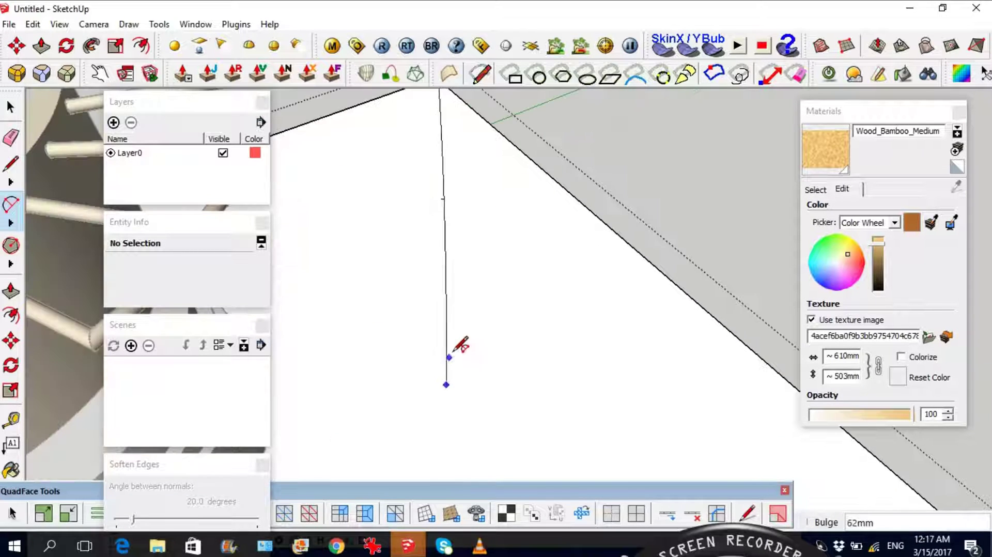
{"action": "scroll", "coordinate": [457, 351], "scroll_direction": "down", "scroll_amount": 2}
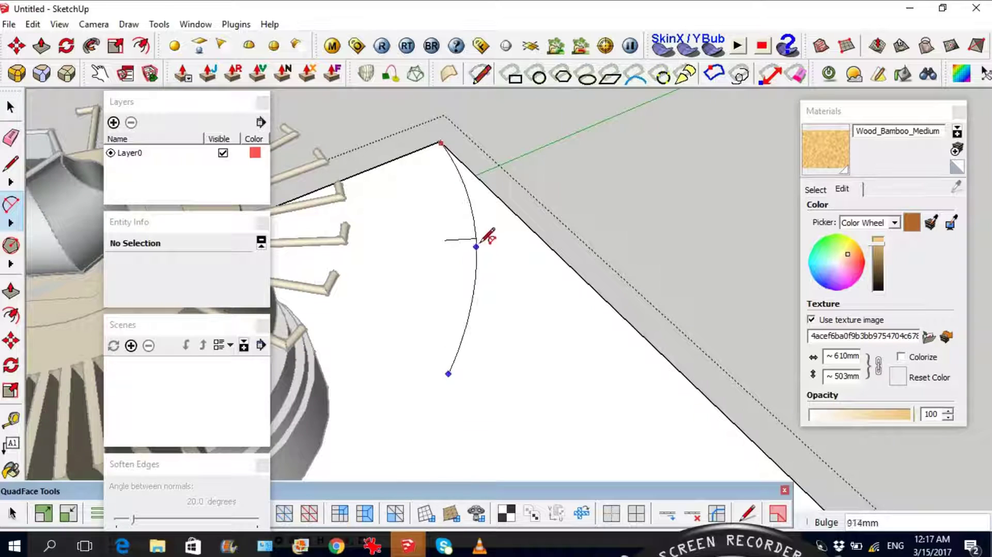
{"action": "left_click", "coordinate": [487, 231]}
- Draw a second arc from the first arc's end to the slab's opposite edge, completing an S-shaped curve across the top face
{"action": "scroll", "coordinate": [473, 223], "scroll_direction": "down", "scroll_amount": 2}
{"action": "scroll", "coordinate": [461, 411], "scroll_direction": "up", "scroll_amount": 2}
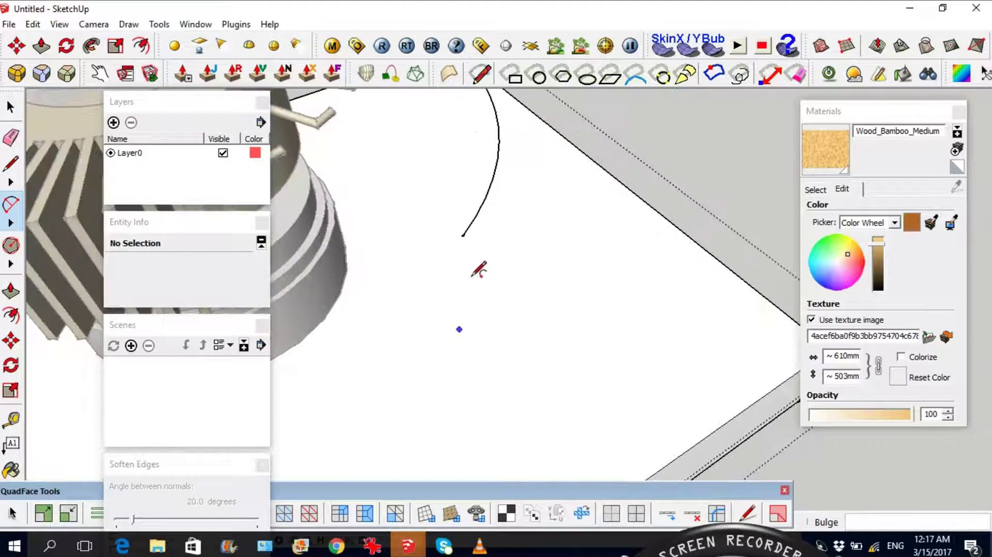
{"action": "scroll", "coordinate": [462, 236], "scroll_direction": "down", "scroll_amount": 3}
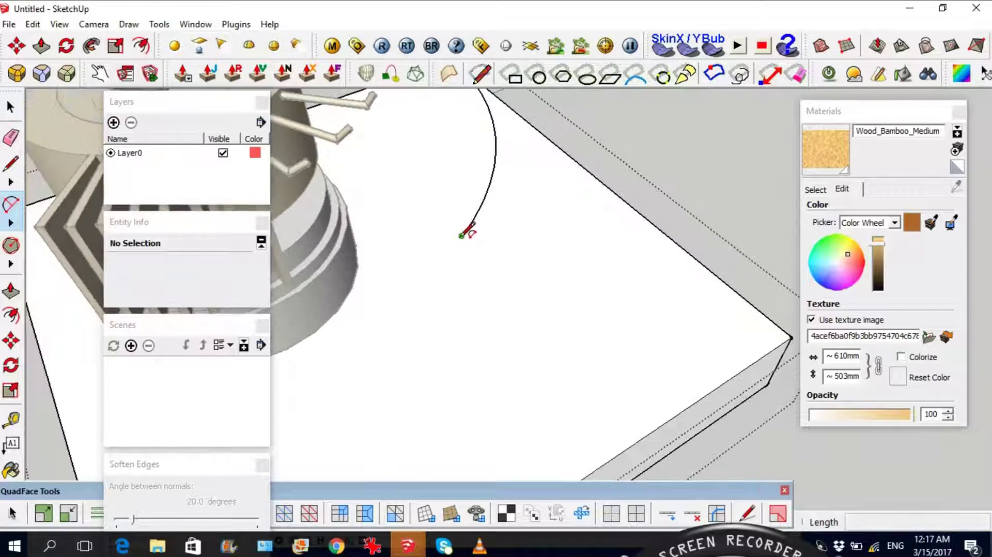
{"action": "left_click", "coordinate": [461, 236]}
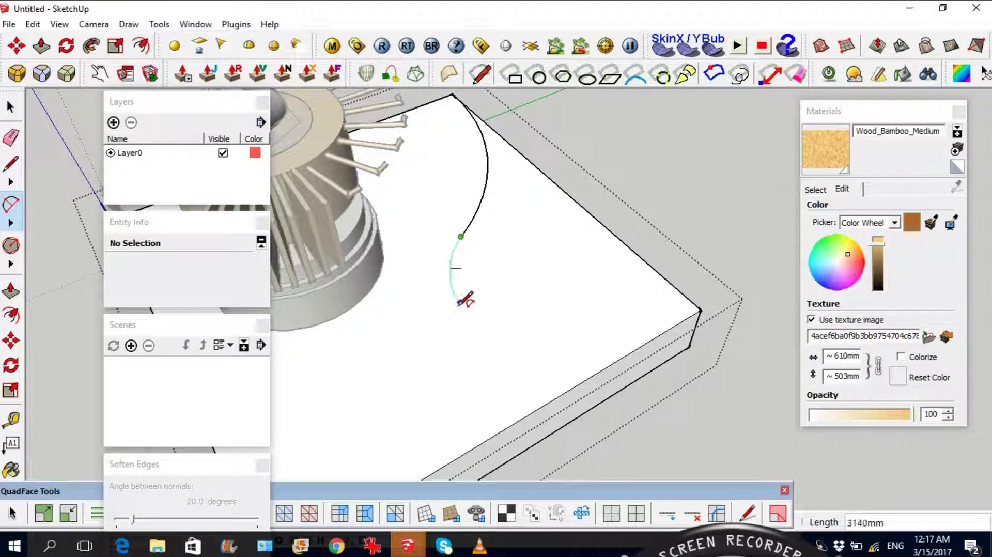
{"action": "left_click", "coordinate": [546, 404]}
{"action": "left_click", "coordinate": [613, 333]}
- Push/Pull the top face area outside the S-curve down through the slab to cut that part away
{"action": "middle_click_drag", "start_coordinate": [613, 332], "coordinate": [505, 295]}
{"action": "key", "text": "p"}
{"action": "left_click", "coordinate": [572, 316]}
{"action": "left_click_drag", "start_coordinate": [574, 338], "coordinate": [637, 439]}
{"action": "middle_click_drag", "start_coordinate": [637, 440], "coordinate": [449, 336]}
{"action": "key", "text": "space"}
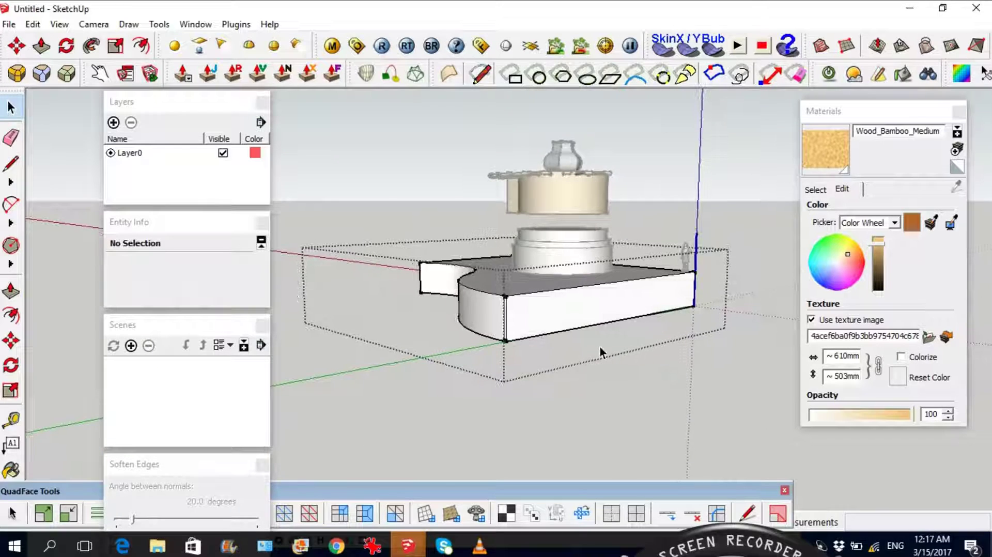
- Push/Pull the slab's straight side face at the end of the curve outward, adding a short flat strip beside the curved side
{"action": "key", "text": "p"}
{"action": "left_click", "coordinate": [561, 313]}
{"action": "left_click", "coordinate": [566, 304]}
{"action": "key", "text": "space"}
{"action": "middle_click_drag", "start_coordinate": [566, 304], "coordinate": [777, 308]}
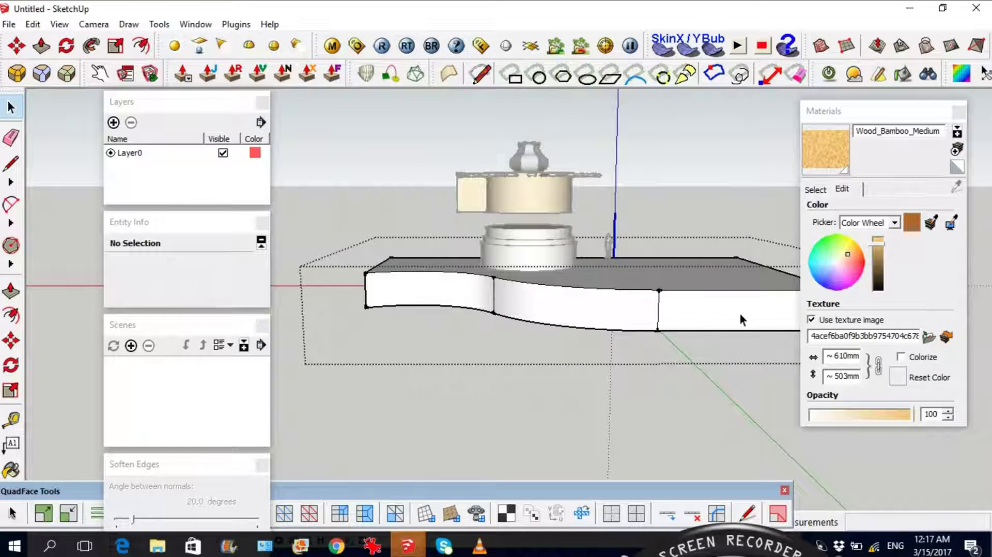
- Soften the two vertical seam edges on the slab's curved side, using 20.5 degrees between normals with Smooth normals on
{"action": "middle_click_drag", "start_coordinate": [652, 318], "coordinate": [622, 294]}
{"action": "scroll", "coordinate": [677, 300], "scroll_direction": "up", "scroll_amount": 5}
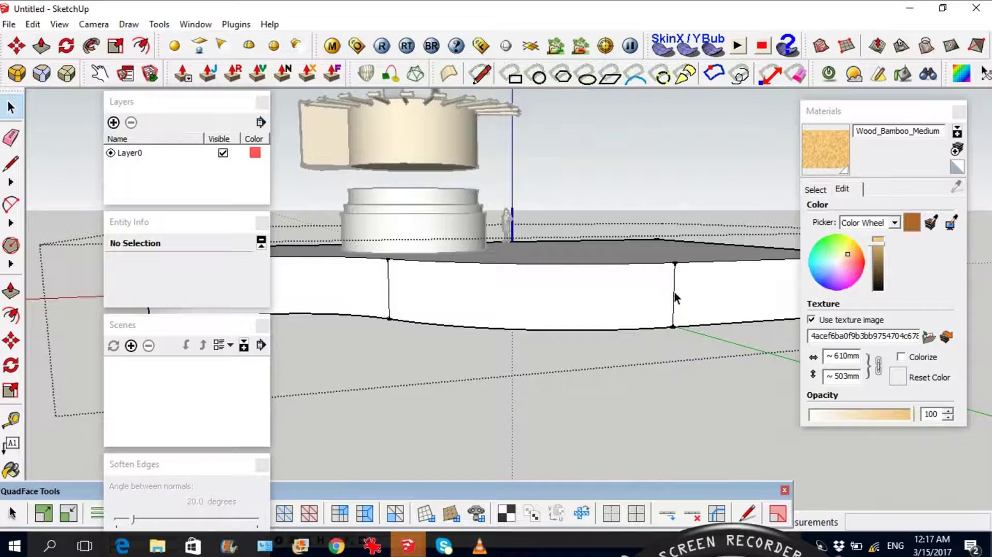
{"action": "double_click", "coordinate": [676, 298]}
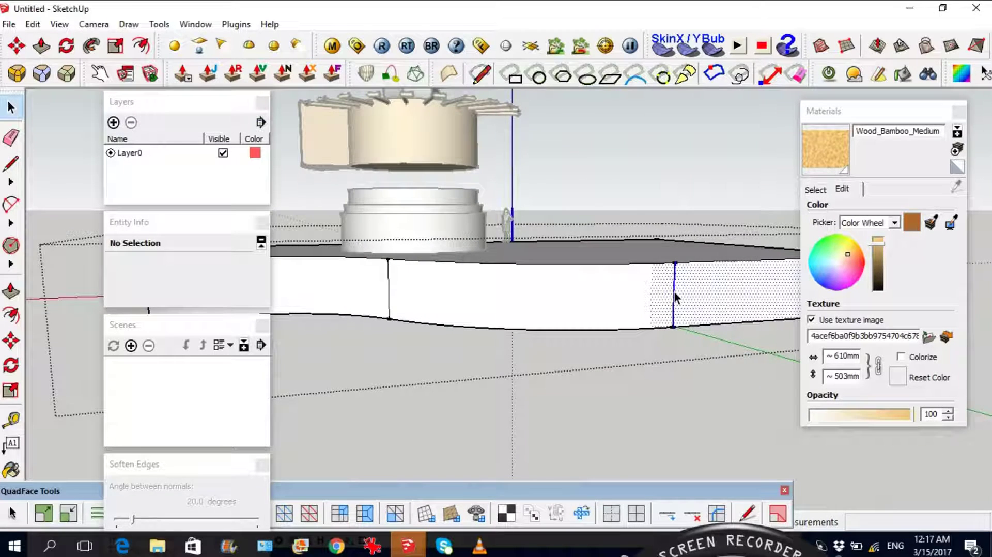
{"action": "double_click", "coordinate": [388, 280], "text": "ctrl"}
{"action": "right_click", "coordinate": [409, 289]}
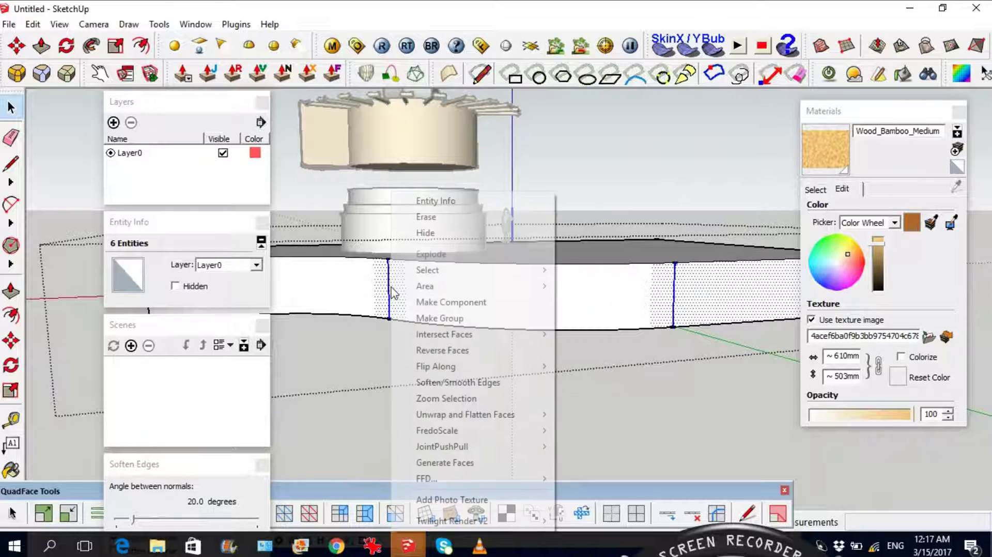
{"action": "left_click", "coordinate": [462, 388]}
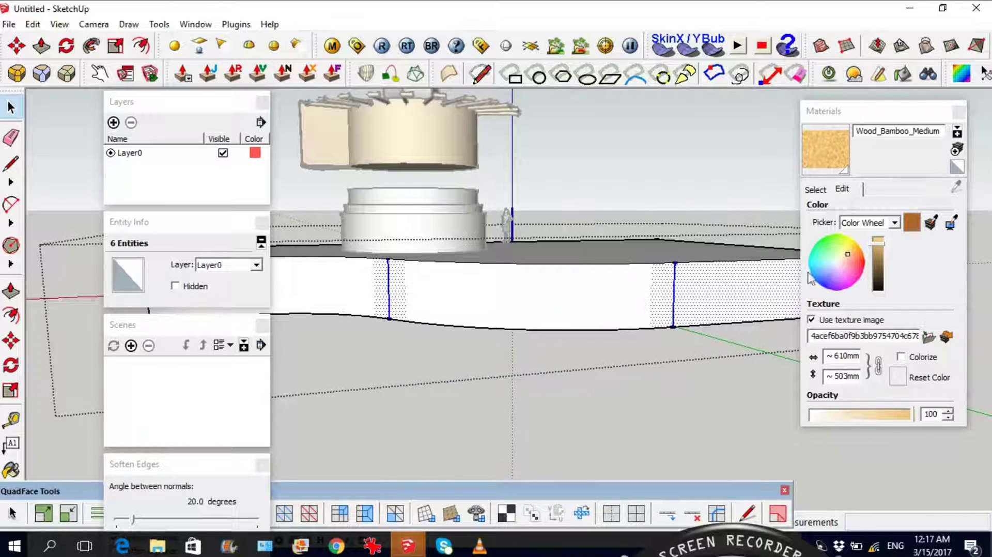
{"action": "left_click_drag", "start_coordinate": [163, 472], "coordinate": [683, 388]}
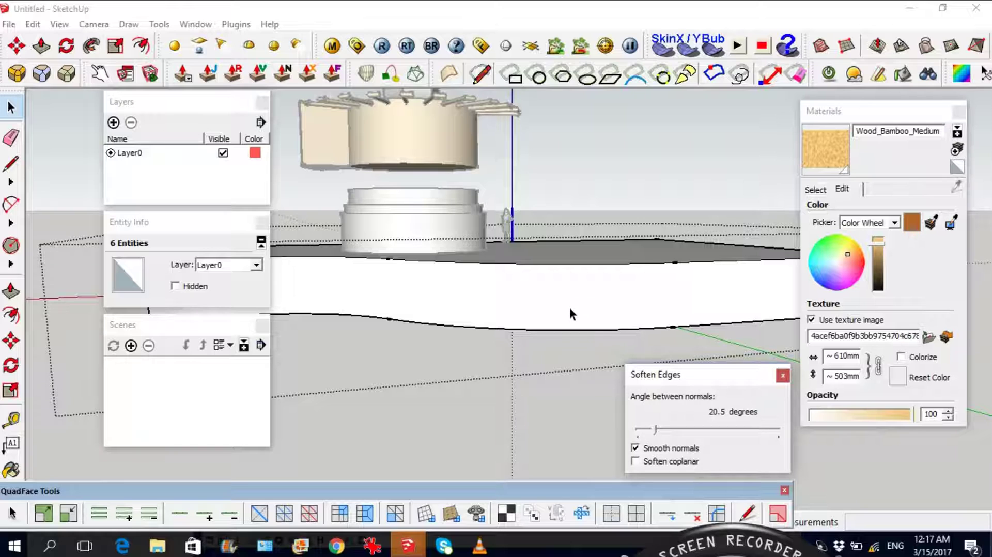
{"action": "mouse_move", "coordinate": [591, 287]}
{"action": "middle_mouse_down"}
{"action": "mouse_move", "coordinate": [567, 318]}
{"action": "mouse_move", "coordinate": [608, 356]}
{"action": "middle_mouse_up"}
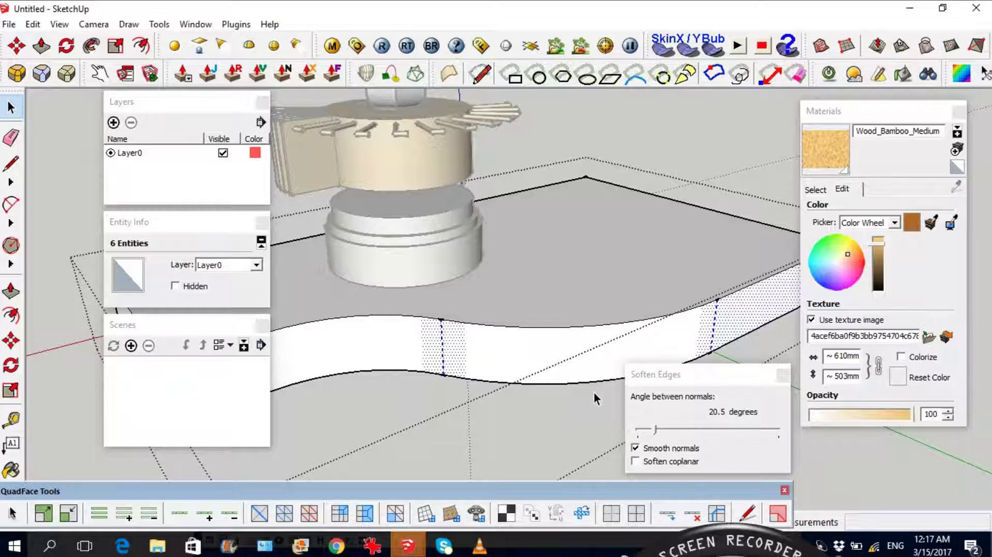
{"action": "mouse_move", "coordinate": [605, 416]}
{"action": "middle_mouse_down"}
{"action": "mouse_move", "coordinate": [605, 266]}
{"action": "mouse_move", "coordinate": [601, 275]}
{"action": "middle_mouse_up"}
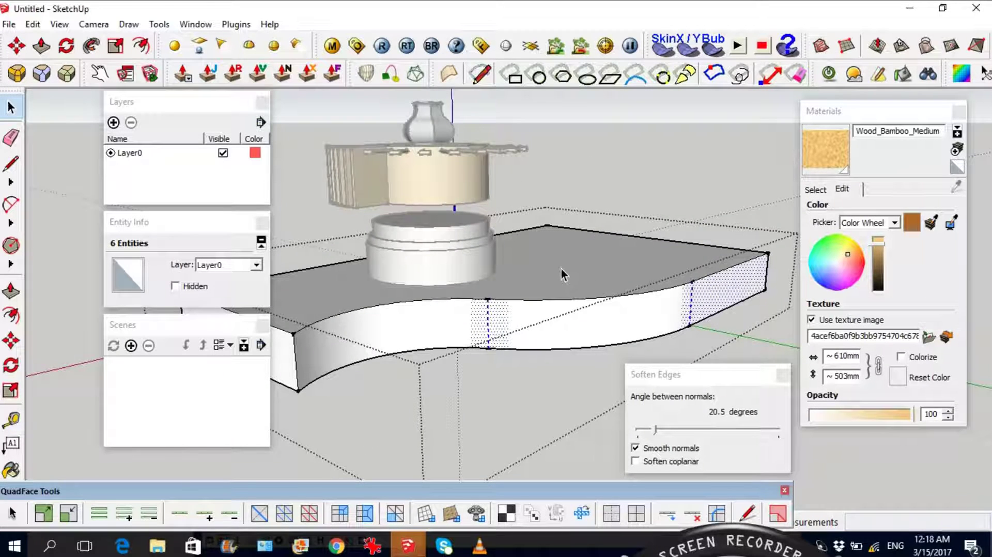
{"action": "key", "text": "Escape"}
{"action": "middle_click_drag", "start_coordinate": [525, 261], "coordinate": [529, 217]}
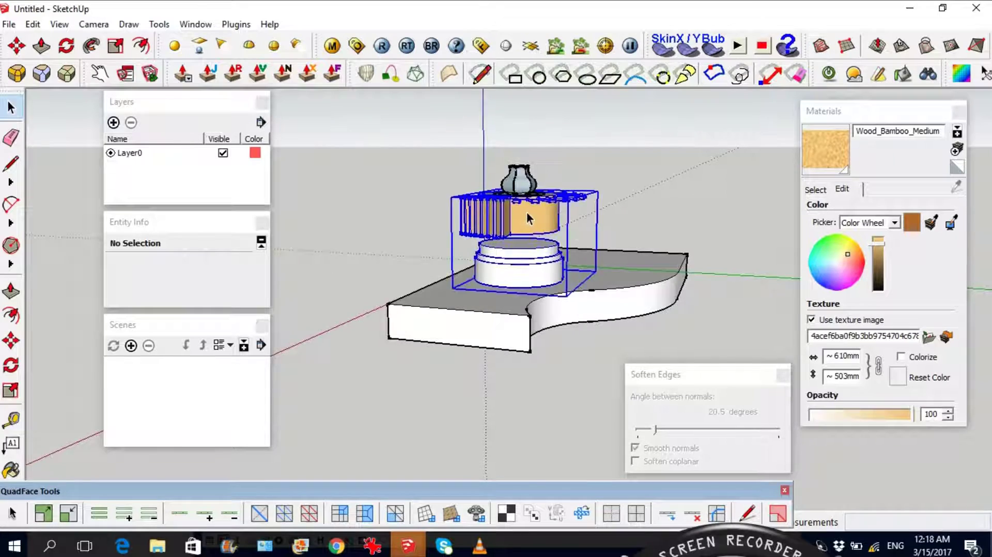
{"action": "left_click", "coordinate": [527, 214]}
{"action": "scroll", "coordinate": [525, 207], "scroll_direction": "up", "scroll_amount": 3}
{"action": "middle_click_drag", "start_coordinate": [583, 234], "coordinate": [517, 346]}
{"action": "key", "text": "q"}
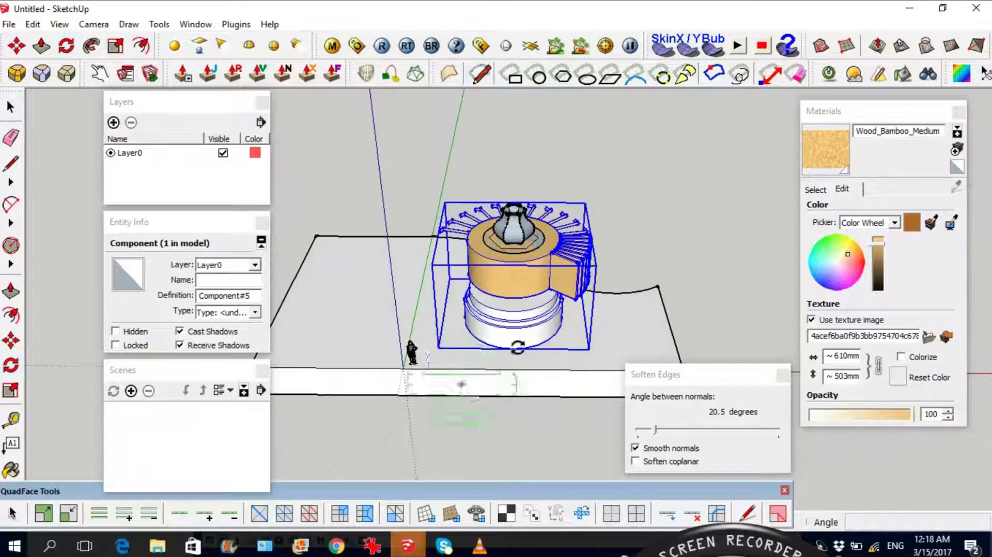
{"action": "scroll", "coordinate": [450, 328], "scroll_direction": "up", "scroll_amount": 5}
{"action": "middle_click_drag", "start_coordinate": [454, 261], "coordinate": [372, 281]}
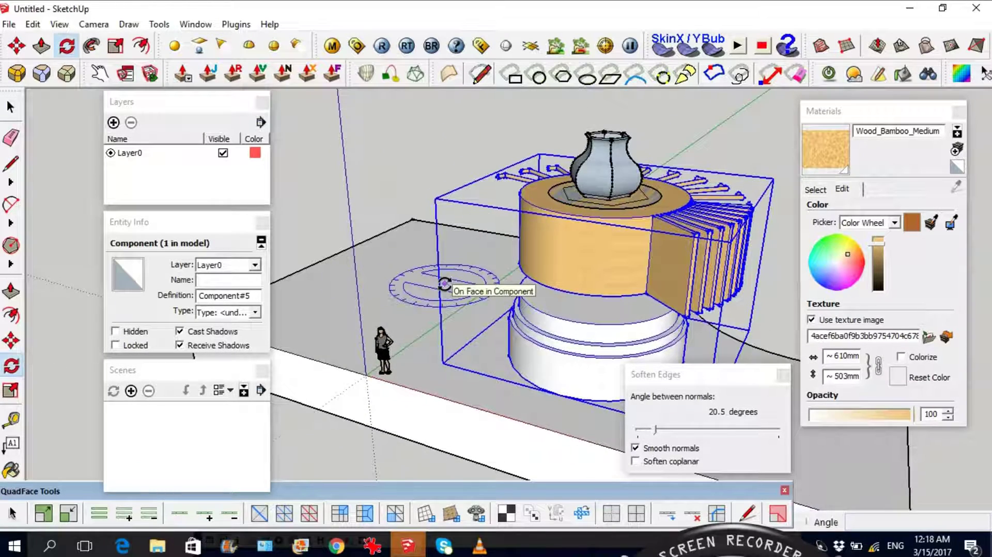
{"action": "scroll", "coordinate": [445, 285], "scroll_direction": "down", "scroll_amount": 5}
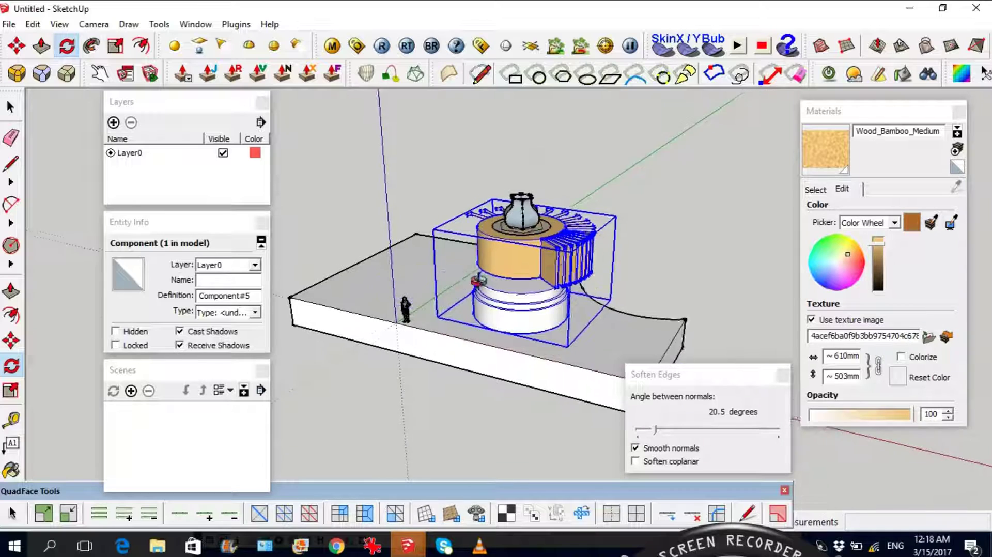
{"action": "scroll", "coordinate": [544, 271], "scroll_direction": "up", "scroll_amount": 3}
{"action": "middle_click_drag", "start_coordinate": [530, 258], "coordinate": [357, 413]}
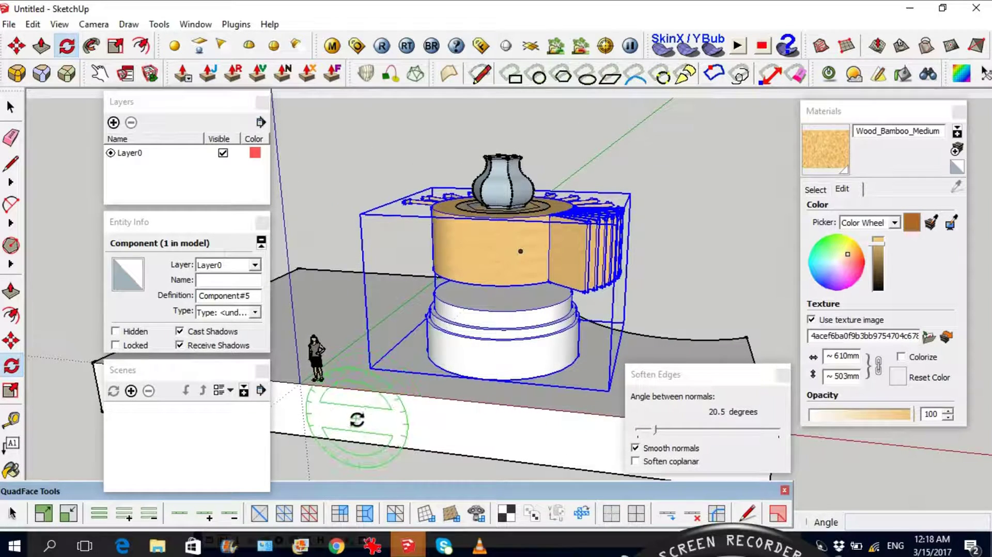
{"action": "scroll", "coordinate": [373, 413], "scroll_direction": "up", "scroll_amount": 5}
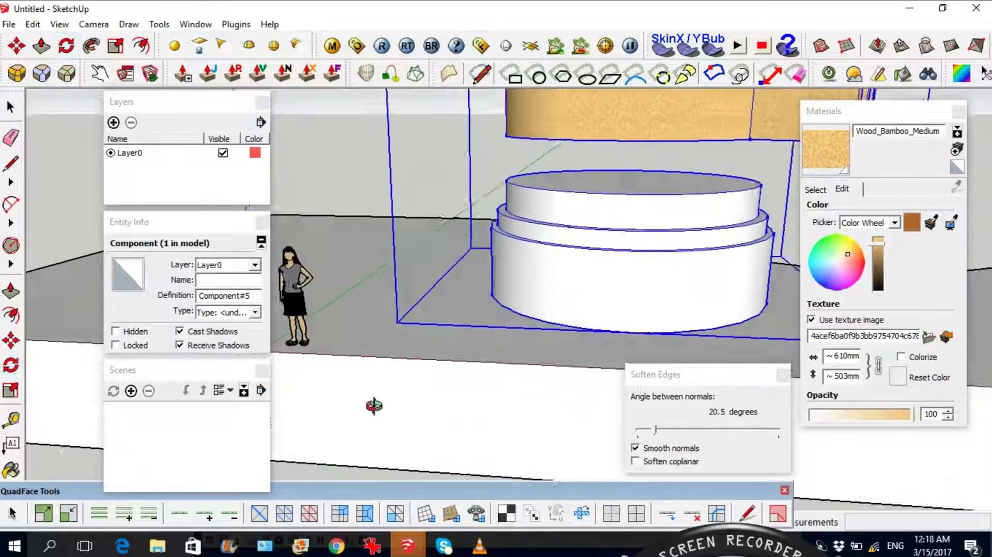
{"action": "scroll", "coordinate": [365, 406], "scroll_direction": "down", "scroll_amount": 1}
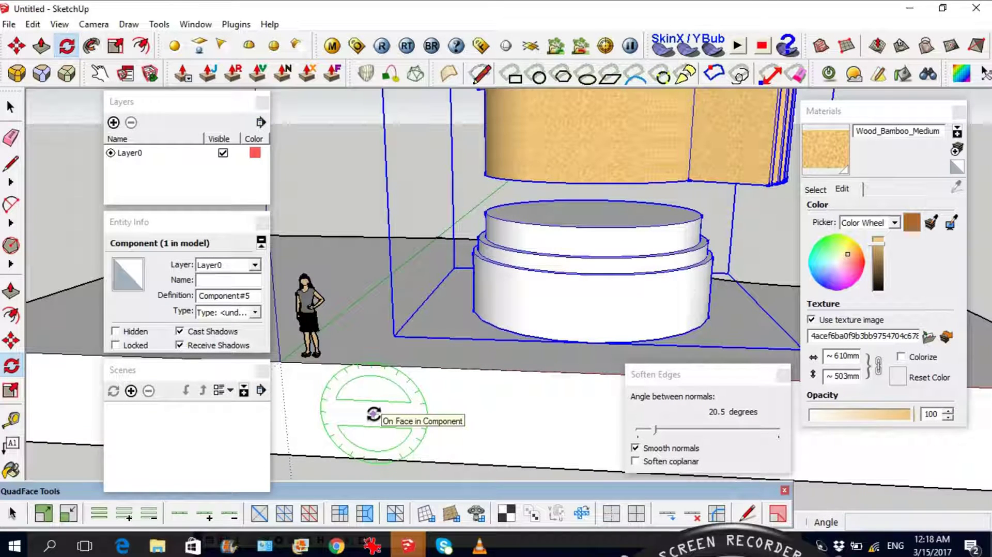
{"action": "middle_click_drag", "start_coordinate": [373, 414], "coordinate": [450, 416]}
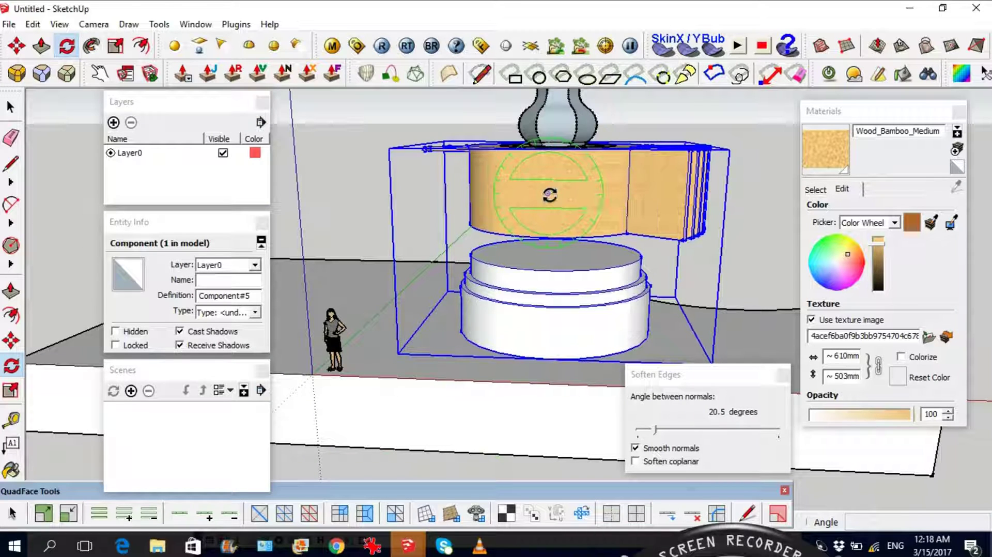
{"action": "left_click", "coordinate": [391, 193]}
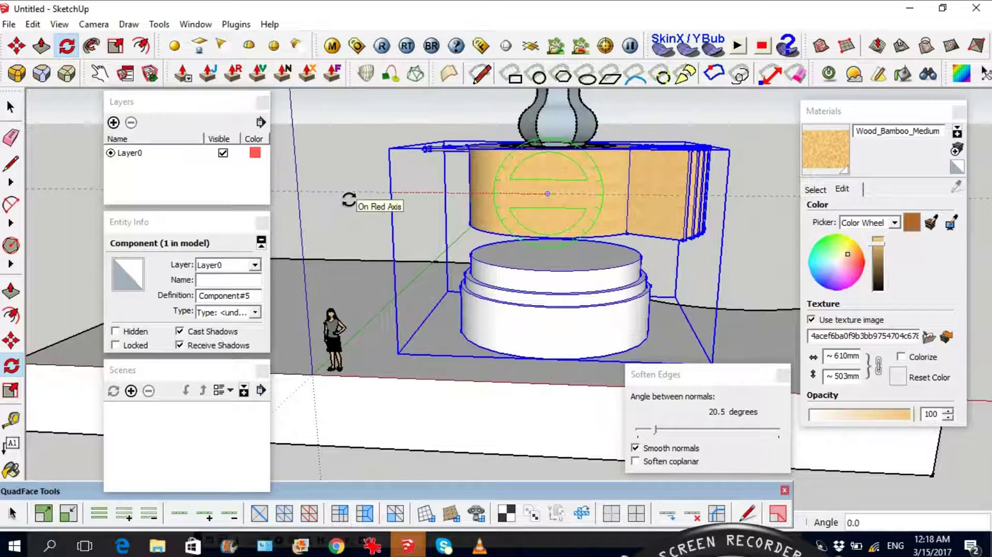
{"action": "middle_click_drag", "start_coordinate": [352, 203], "coordinate": [389, 348]}
{"action": "scroll", "coordinate": [389, 348], "scroll_direction": "up", "scroll_amount": 3}
{"action": "key", "text": "space"}
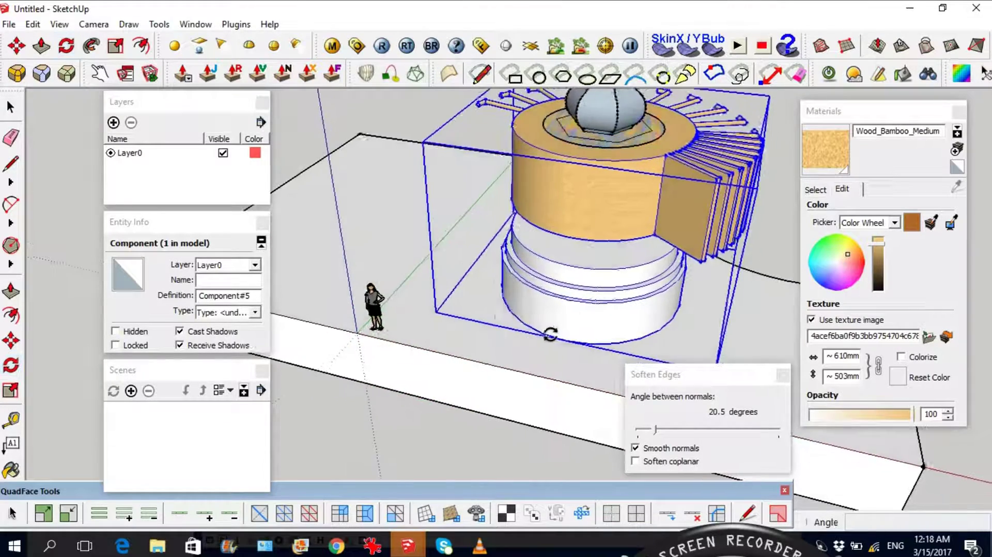
- Draw a rectangle about 2680 × 2450 mm on the slab's top face beside the cylinders and Push/Pull it up into a box
{"action": "scroll", "coordinate": [549, 332], "scroll_direction": "down", "scroll_amount": 1}
{"action": "scroll", "coordinate": [558, 333], "scroll_direction": "down", "scroll_amount": 2}
{"action": "scroll", "coordinate": [571, 272], "scroll_direction": "up", "scroll_amount": 2}
{"action": "scroll", "coordinate": [571, 272], "scroll_direction": "down", "scroll_amount": 2}
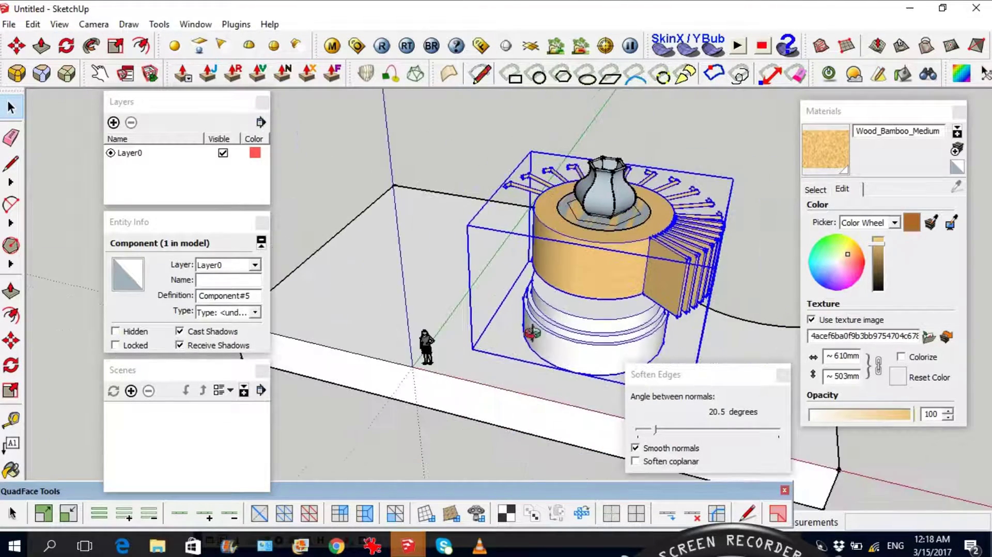
{"action": "scroll", "coordinate": [459, 305], "scroll_direction": "up", "scroll_amount": 1}
{"action": "middle_click_drag", "start_coordinate": [584, 292], "coordinate": [620, 335]}
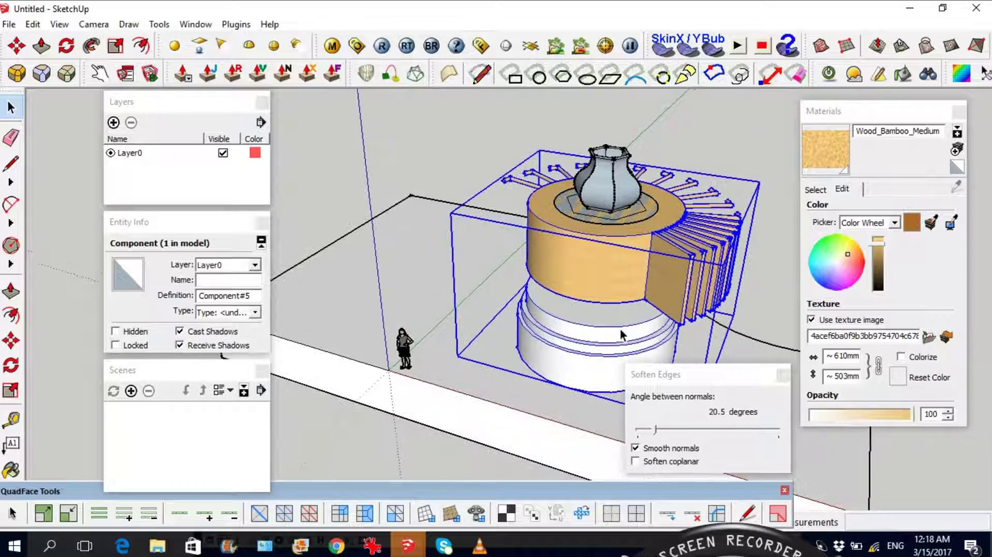
{"action": "key", "text": "r"}
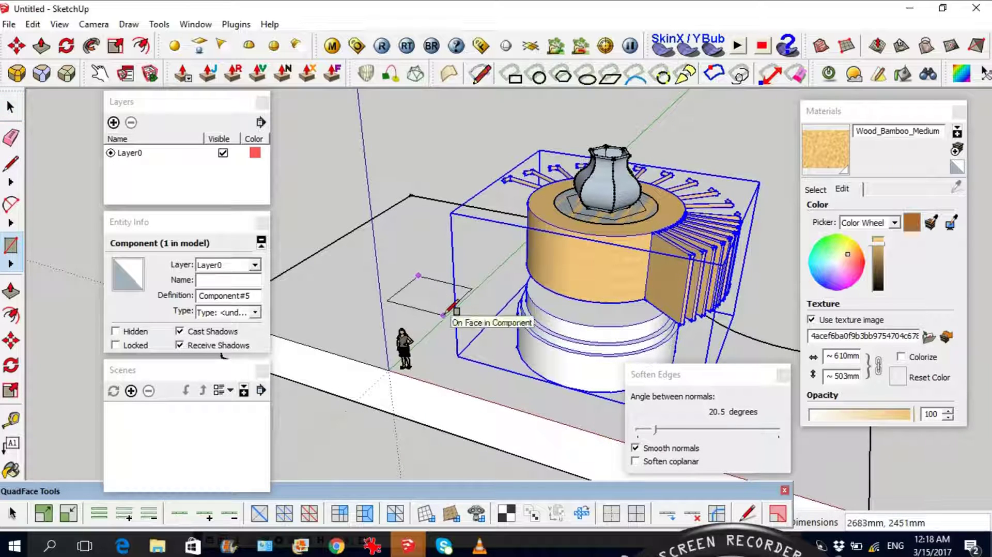
{"action": "left_click", "coordinate": [445, 314]}
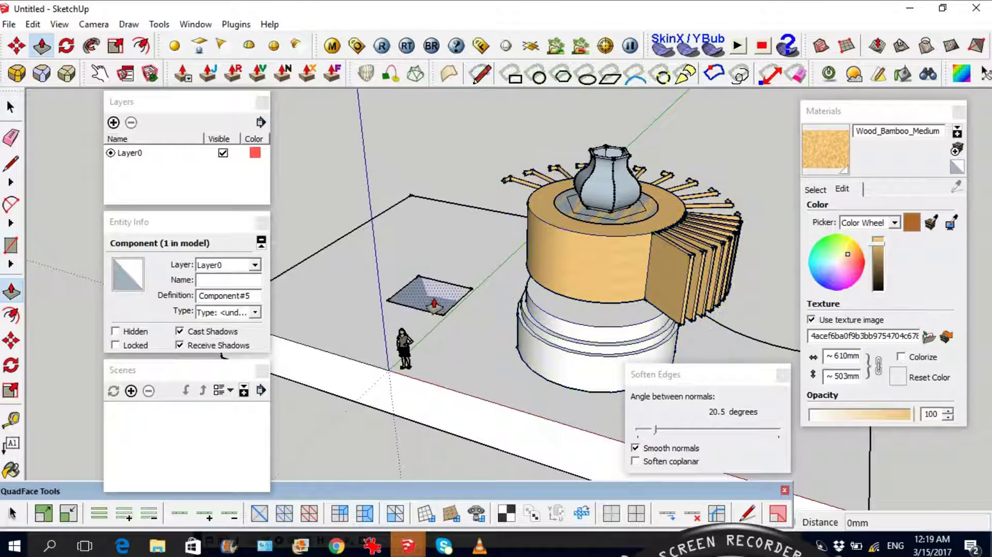
{"action": "key", "text": "p"}
{"action": "left_click", "coordinate": [431, 297]}
{"action": "middle_click_drag", "start_coordinate": [434, 255], "coordinate": [565, 288]}
{"action": "key", "text": "space"}
{"action": "left_click", "coordinate": [591, 240]}
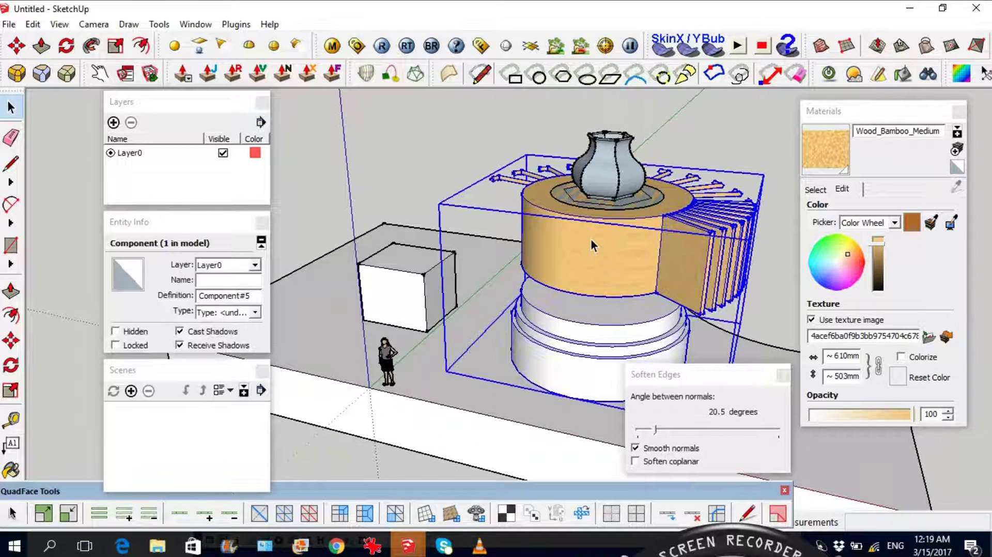
{"action": "key", "text": "q"}
{"action": "middle_click_drag", "start_coordinate": [392, 298], "coordinate": [383, 311]}
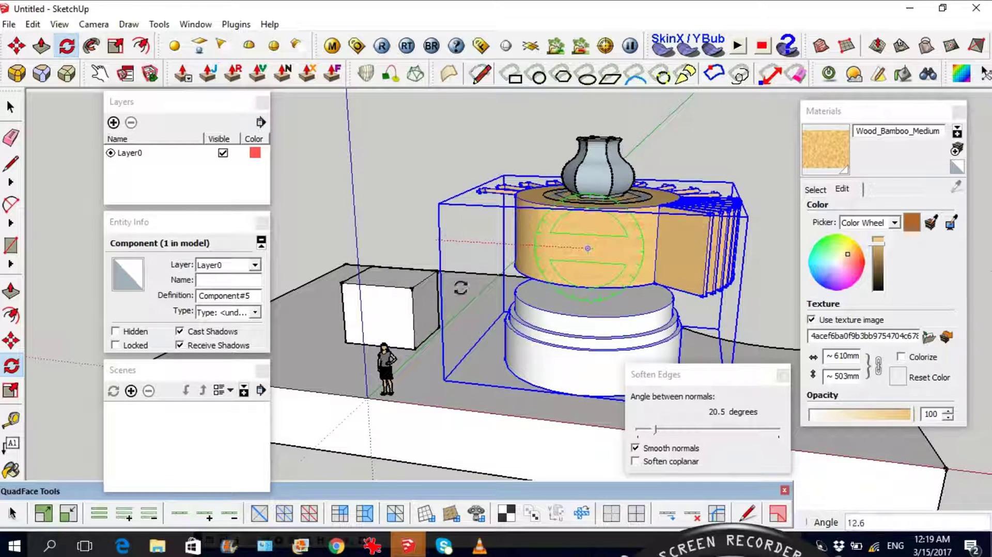
{"action": "key", "text": "space"}
- Examine how the Rotate protractor for the cylinder component aligns with the green, red and blue axes when seen from the front, side and above
{"action": "scroll", "coordinate": [558, 291], "scroll_direction": "down", "scroll_amount": 4}
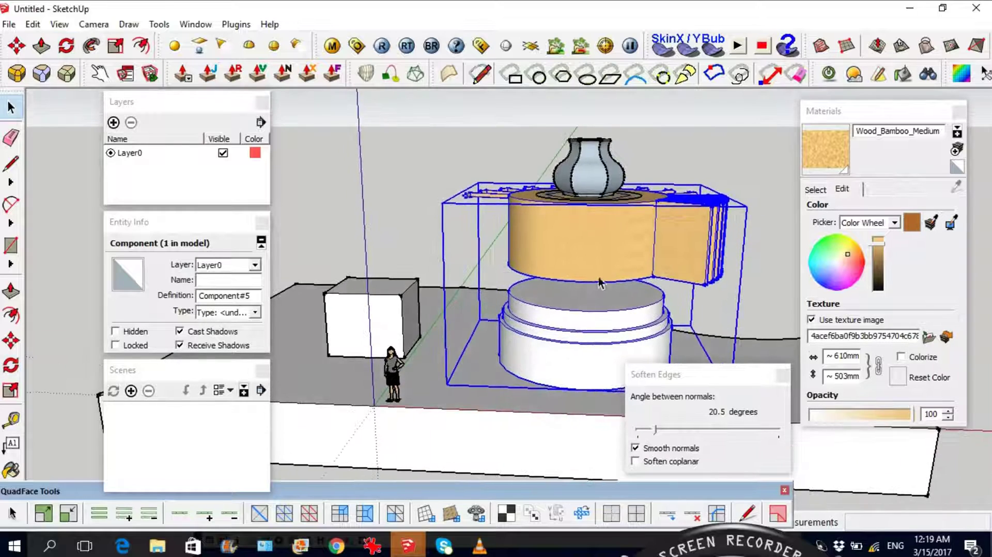
{"action": "middle_click_drag", "start_coordinate": [517, 243], "coordinate": [487, 205]}
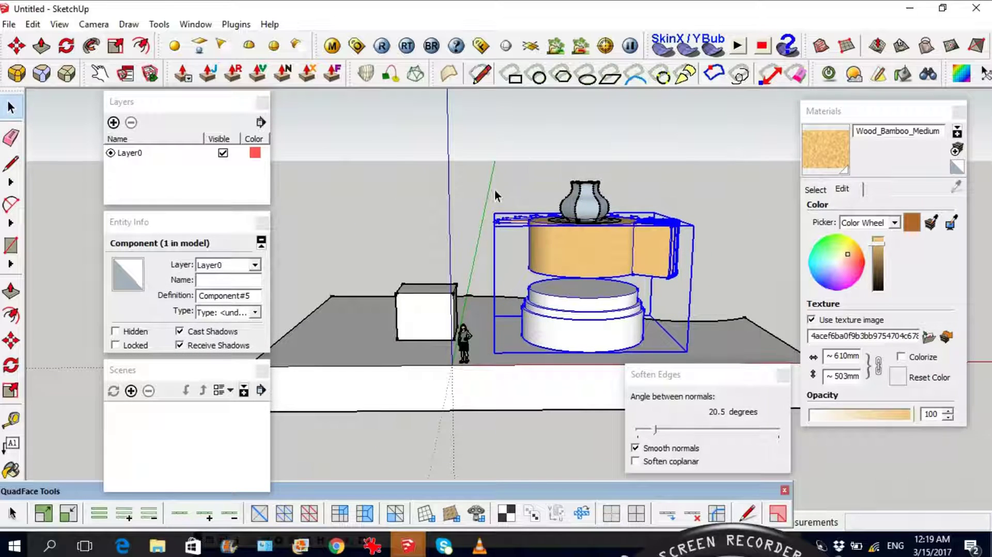
{"action": "scroll", "coordinate": [551, 290], "scroll_direction": "down", "scroll_amount": 3}
{"action": "middle_click_drag", "start_coordinate": [551, 290], "coordinate": [444, 288]}
{"action": "key", "text": "q"}
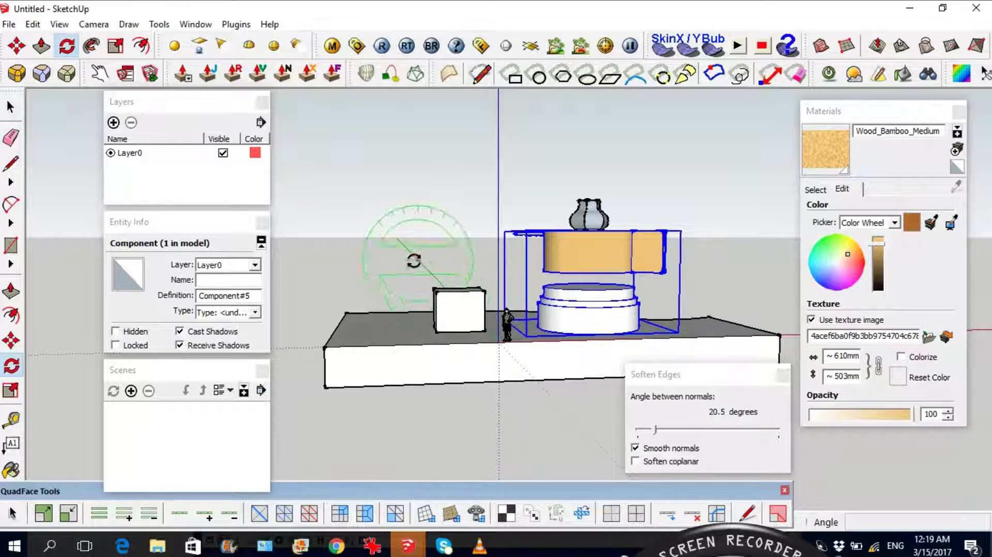
{"action": "middle_click_drag", "start_coordinate": [432, 250], "coordinate": [506, 380]}
{"action": "middle_click_drag", "start_coordinate": [511, 332], "coordinate": [510, 332]}
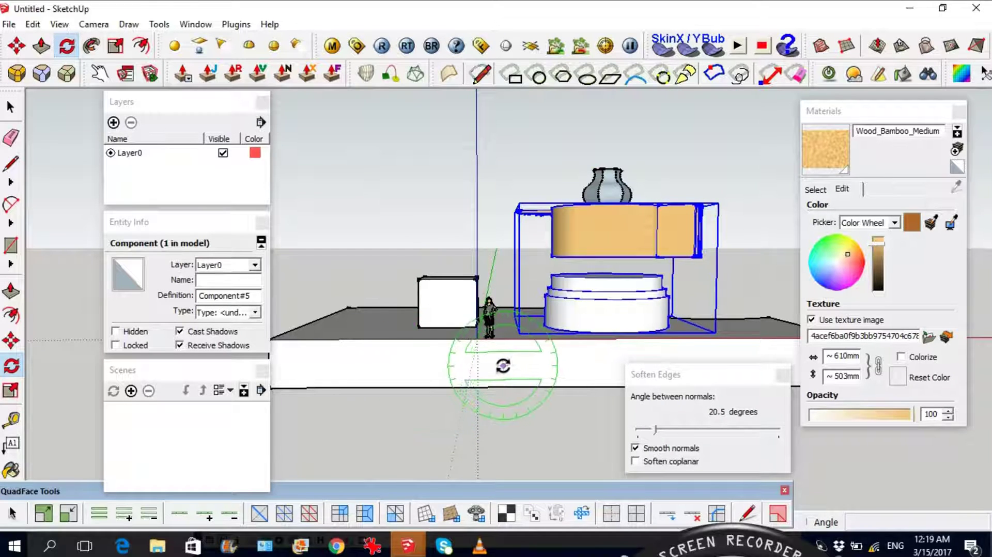
{"action": "middle_click_drag", "start_coordinate": [571, 361], "coordinate": [443, 266]}
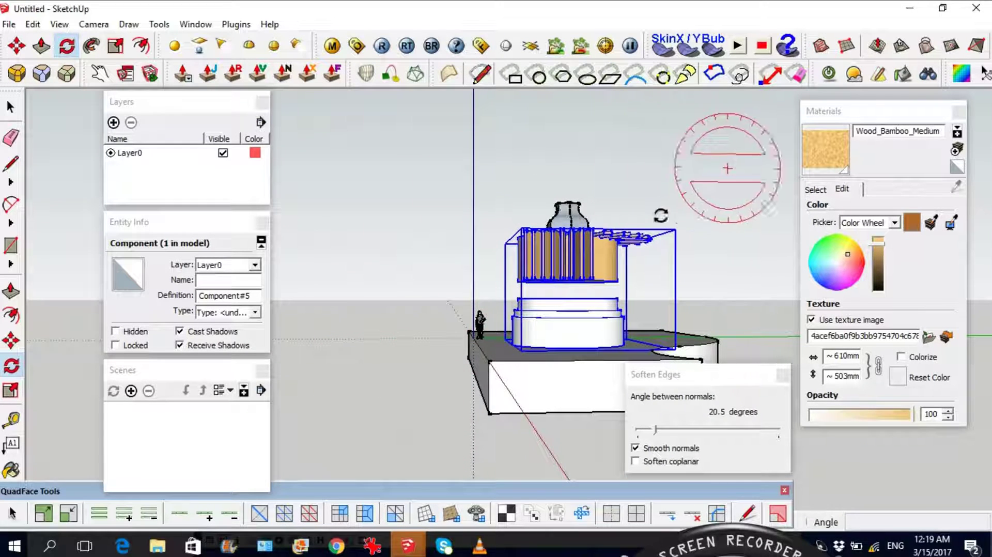
{"action": "scroll", "coordinate": [405, 354], "scroll_direction": "down", "scroll_amount": 3}
{"action": "middle_click_drag", "start_coordinate": [492, 310], "coordinate": [468, 440]}
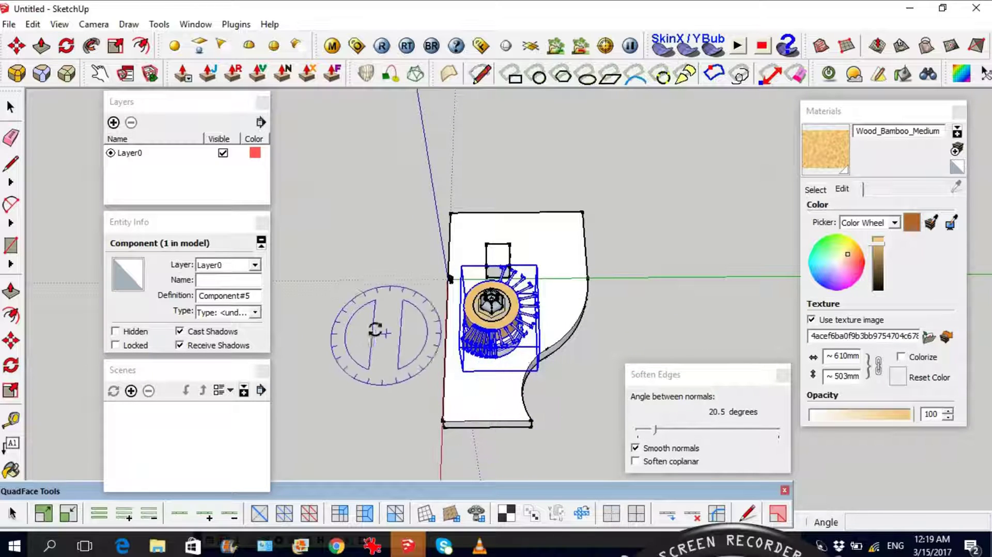
{"action": "middle_click_drag", "start_coordinate": [382, 351], "coordinate": [678, 225]}
- Examine the finned cylinder component and the hexagonal vase on top of it up close from several sides
{"action": "middle_click_drag", "start_coordinate": [589, 288], "coordinate": [611, 252]}
{"action": "scroll", "coordinate": [610, 236], "scroll_direction": "up", "scroll_amount": 3}
{"action": "scroll", "coordinate": [508, 200], "scroll_direction": "down", "scroll_amount": 3}
{"action": "scroll", "coordinate": [500, 284], "scroll_direction": "up", "scroll_amount": 2}
{"action": "scroll", "coordinate": [500, 284], "scroll_direction": "down", "scroll_amount": 2}
{"action": "scroll", "coordinate": [484, 270], "scroll_direction": "up", "scroll_amount": 3}
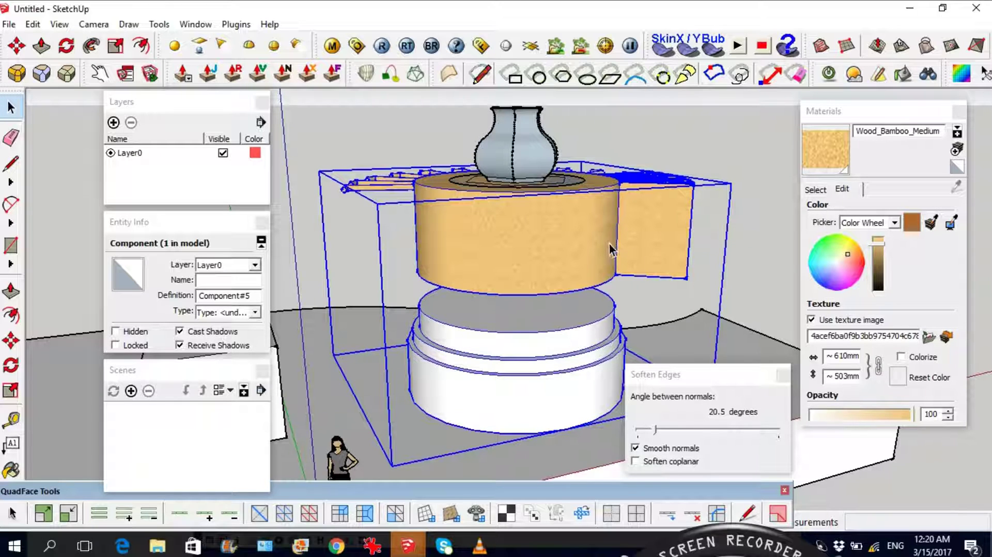
{"action": "middle_click_drag", "start_coordinate": [609, 244], "coordinate": [564, 185]}
{"action": "scroll", "coordinate": [562, 239], "scroll_direction": "down", "scroll_amount": 3}
{"action": "scroll", "coordinate": [563, 243], "scroll_direction": "up", "scroll_amount": 3}
{"action": "middle_click_drag", "start_coordinate": [532, 235], "coordinate": [496, 163]}
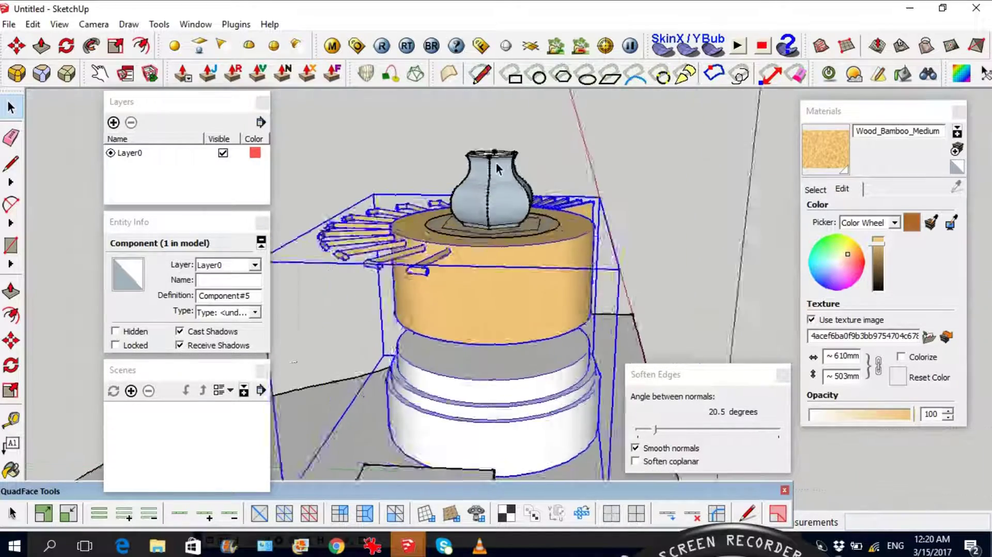
{"action": "scroll", "coordinate": [496, 162], "scroll_direction": "up", "scroll_amount": 3}
{"action": "middle_click_drag", "start_coordinate": [491, 237], "coordinate": [504, 199]}
{"action": "scroll", "coordinate": [486, 188], "scroll_direction": "up", "scroll_amount": 3}
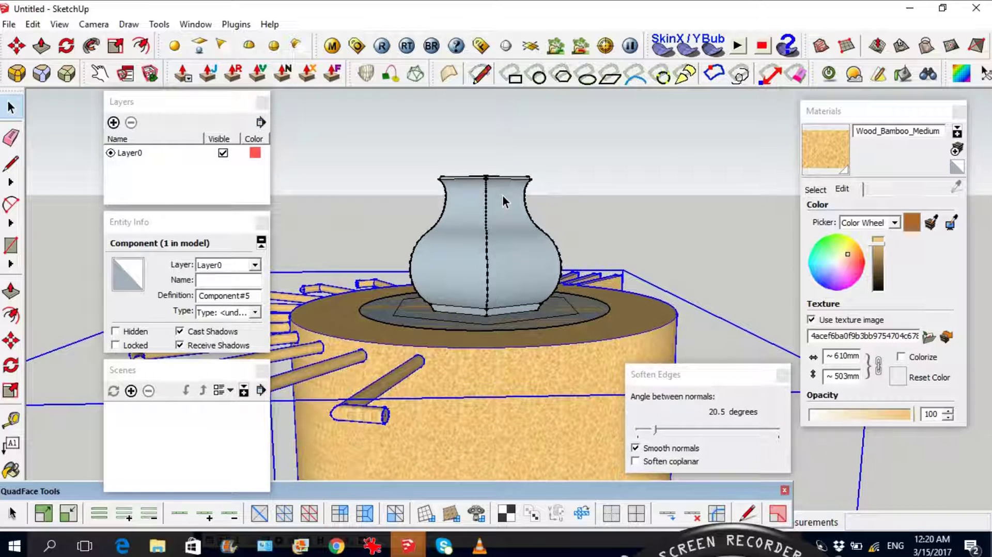